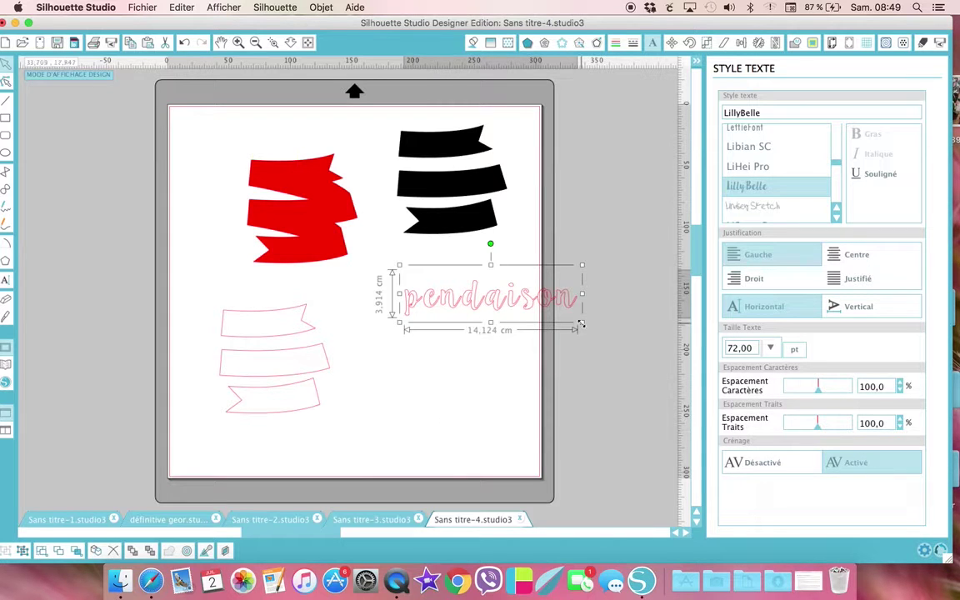
Step: Scale the text "pendaison" down to 30 pt, about 5.88 cm wide
{"action": "left_click_drag", "start_coordinate": [581, 323], "coordinate": [509, 288]}
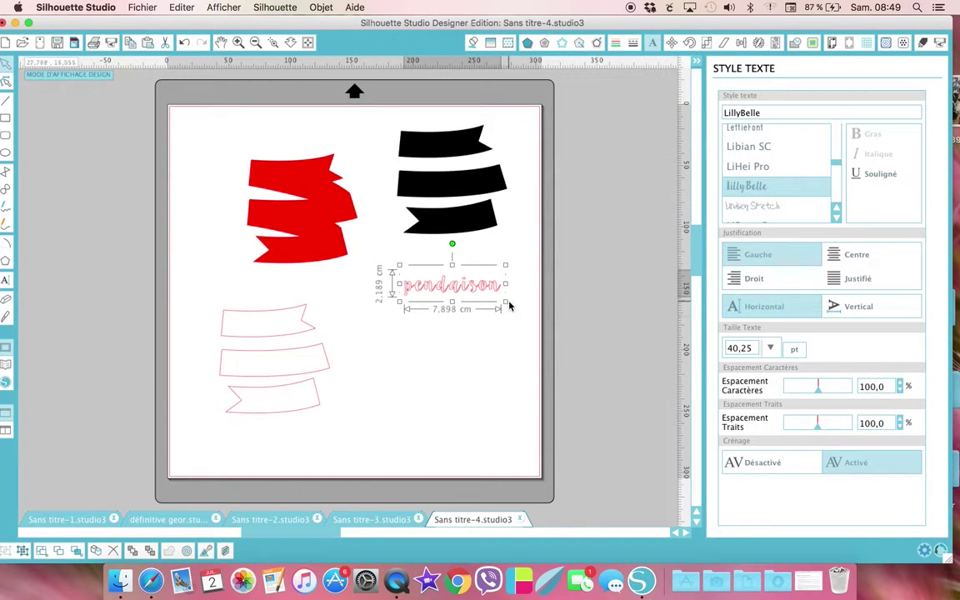
{"action": "left_click_drag", "start_coordinate": [505, 303], "coordinate": [474, 312]}
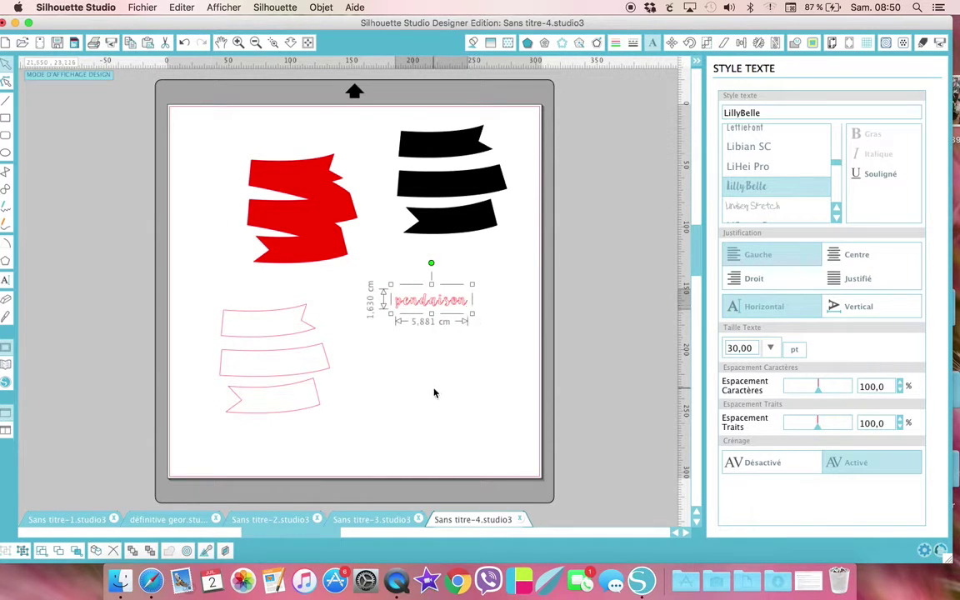
Step: Attach the text "pendaison" to the lower edge of the top outlined banner so that it follows the curve
{"action": "key", "text": "z"}
{"action": "left_click_drag", "start_coordinate": [184, 283], "coordinate": [525, 380]}
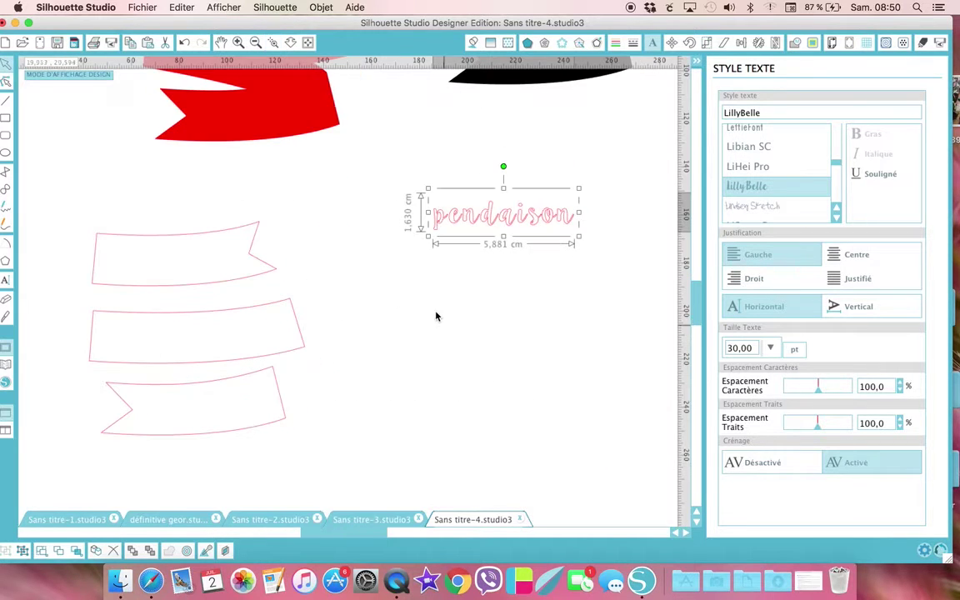
{"action": "left_click", "coordinate": [477, 273]}
{"action": "double_click", "coordinate": [491, 215]}
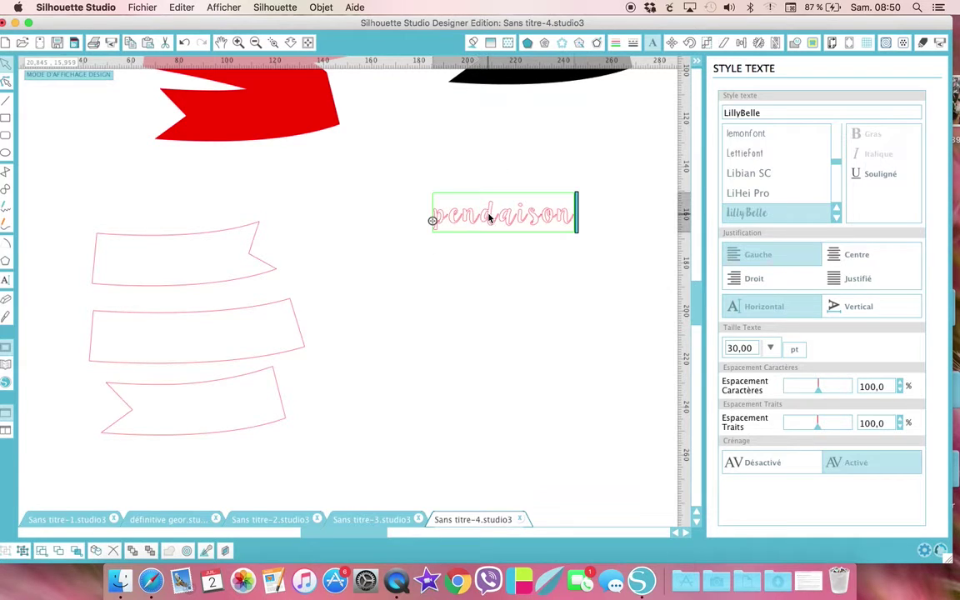
{"action": "left_click", "coordinate": [433, 220]}
{"action": "left_click_drag", "start_coordinate": [433, 220], "coordinate": [107, 285]}
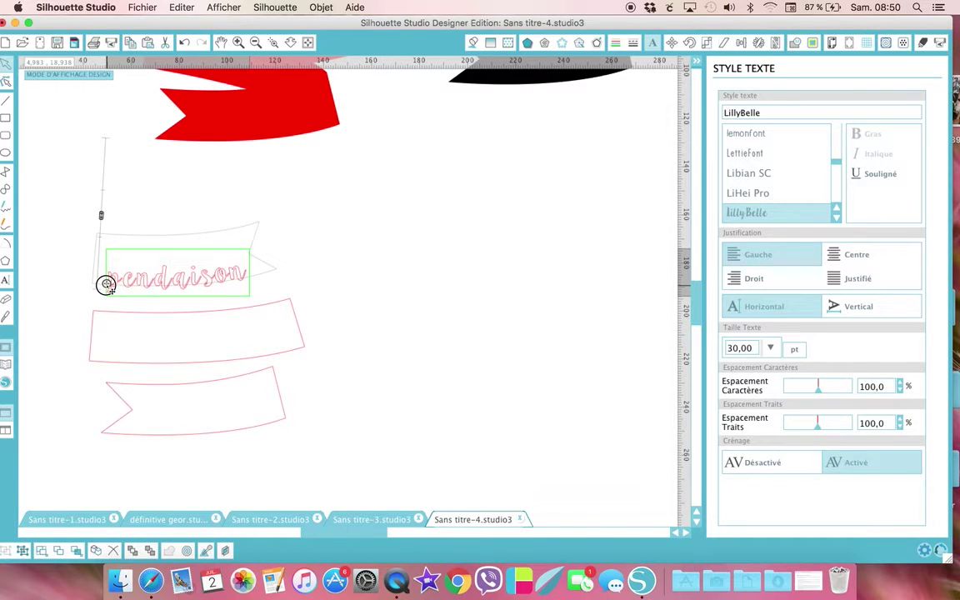
{"action": "left_click_drag", "start_coordinate": [107, 284], "coordinate": [104, 284]}
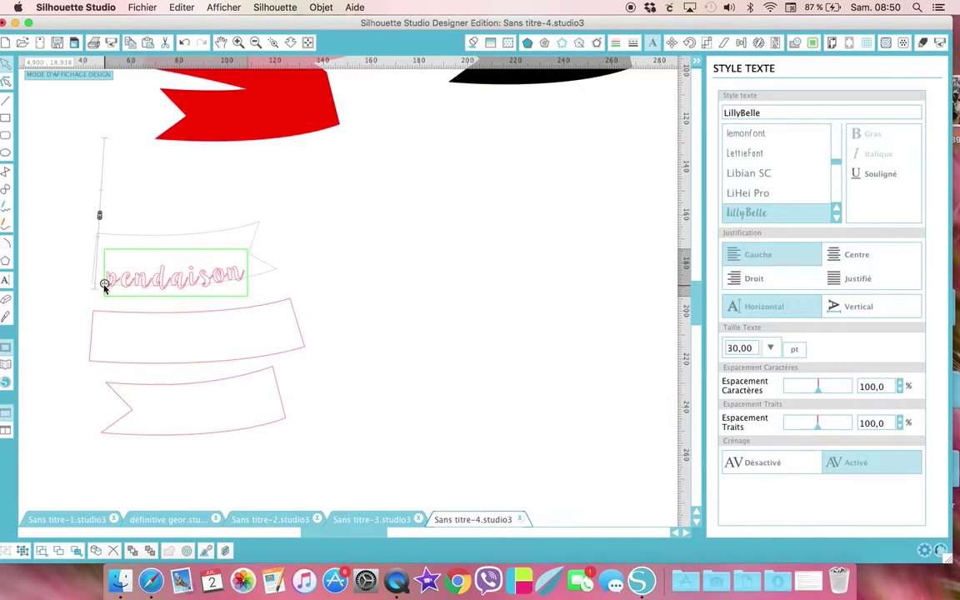
{"action": "left_click", "coordinate": [313, 280]}
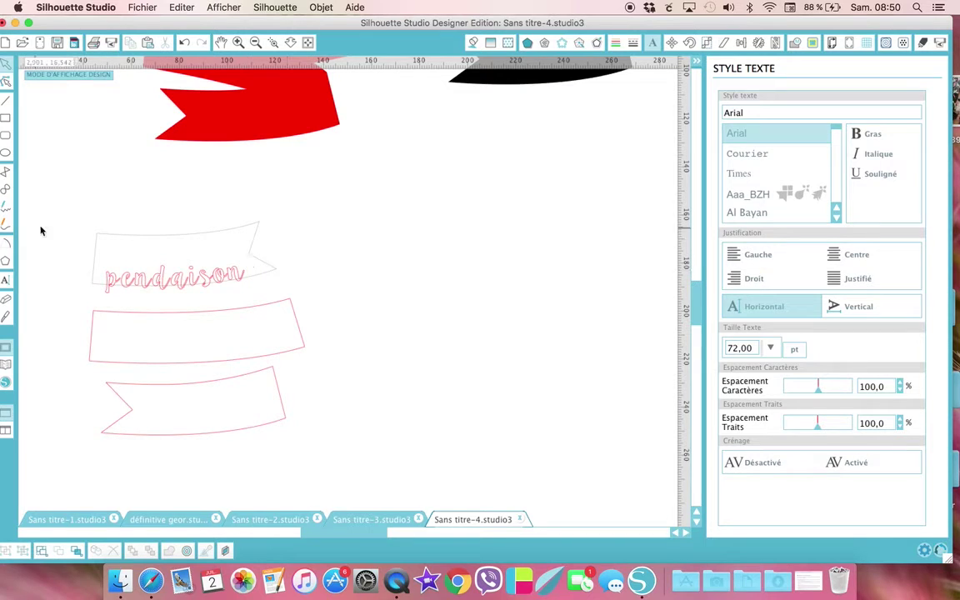
Step: Reduce the character spacing of "pendaison" to 81.5 % so that its letters overlap
{"action": "left_click_drag", "start_coordinate": [56, 219], "coordinate": [280, 290]}
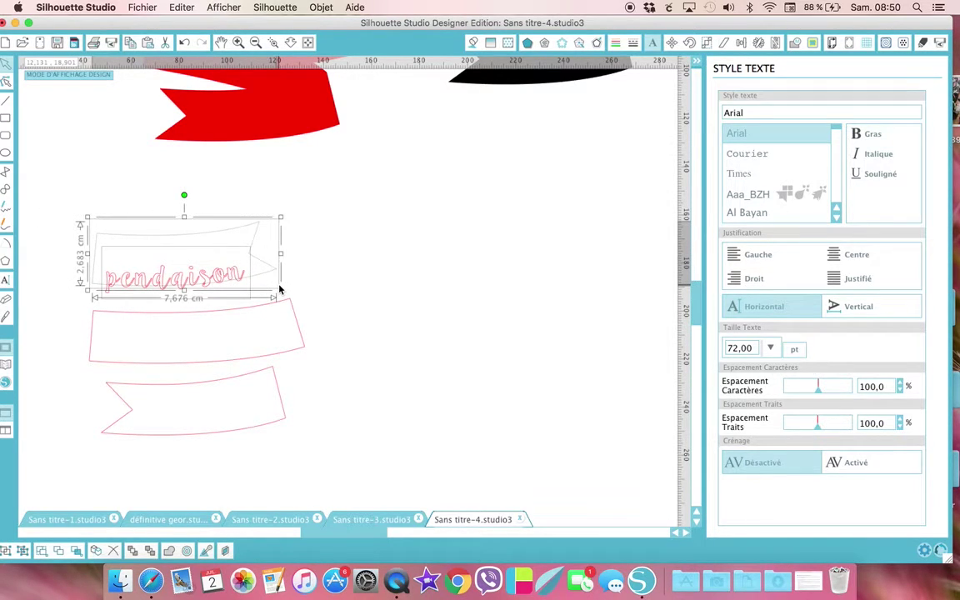
{"action": "left_click", "coordinate": [333, 251]}
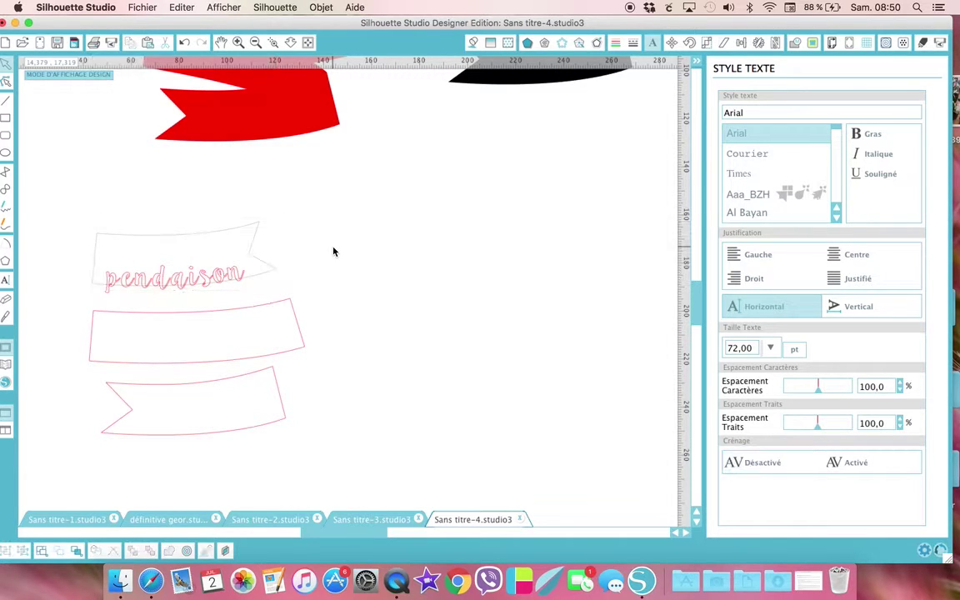
{"action": "left_click", "coordinate": [204, 283]}
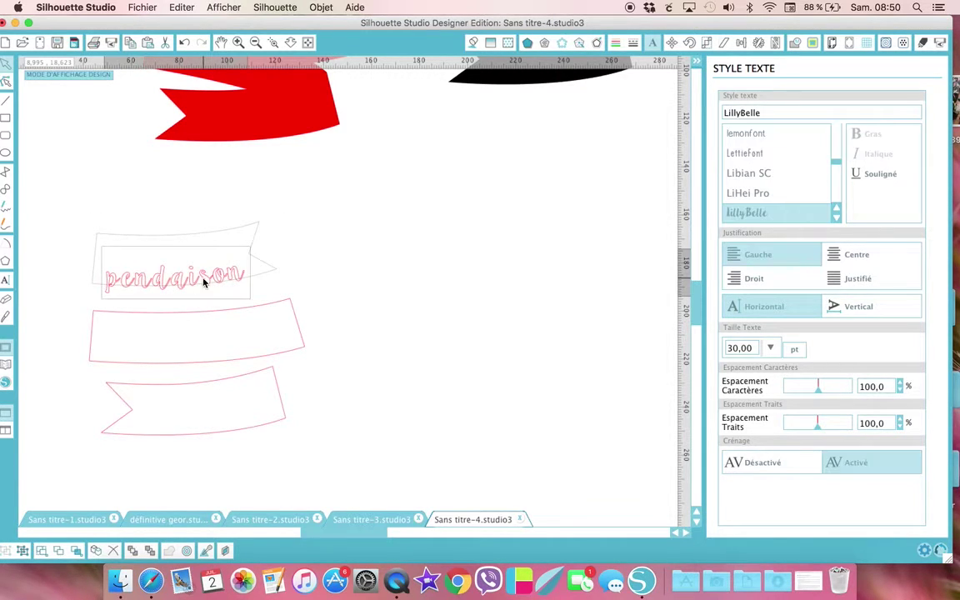
{"action": "left_click", "coordinate": [819, 396]}
{"action": "left_click_drag", "start_coordinate": [819, 396], "coordinate": [814, 396]}
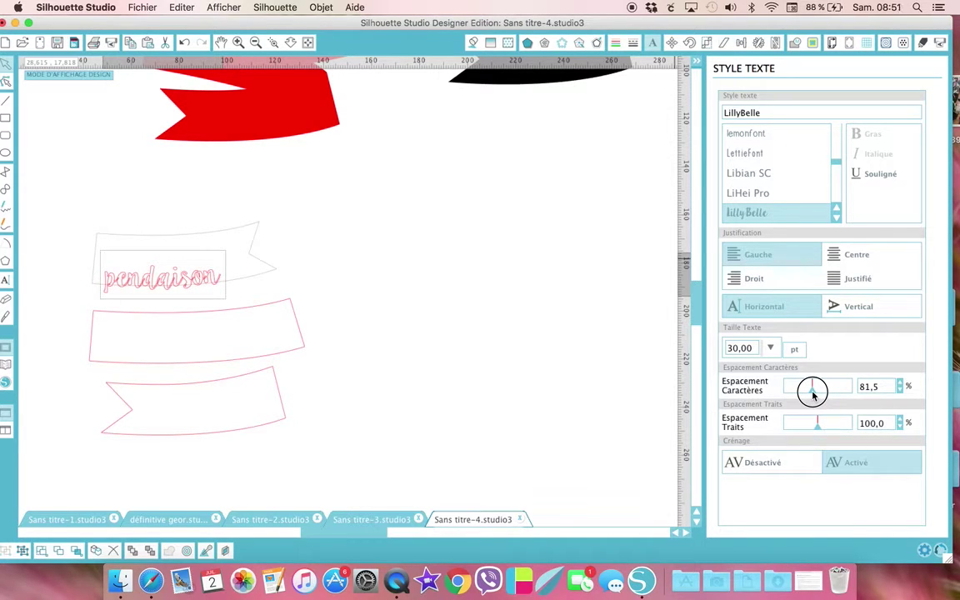
Step: Weld the letters of "pendaison" and enlarge the word to about 5.99 cm wide inside the top outlined banner
{"action": "right_click", "coordinate": [512, 314]}
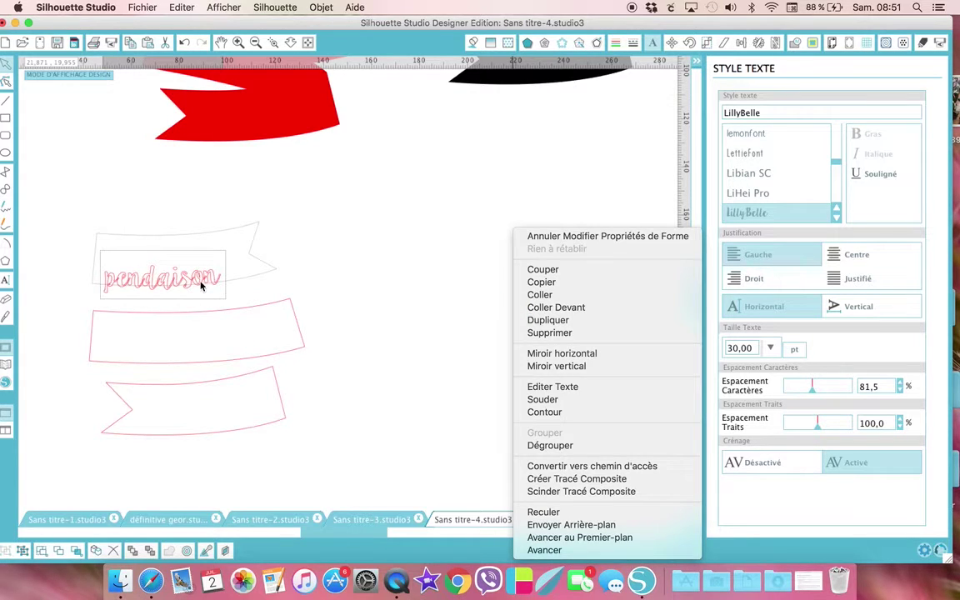
{"action": "left_click", "coordinate": [201, 286]}
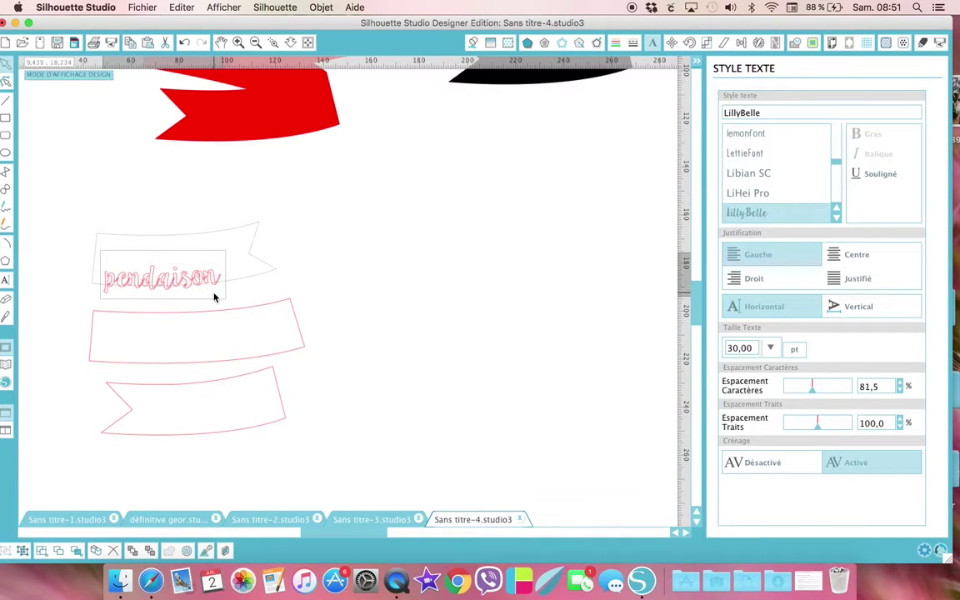
{"action": "left_click", "coordinate": [215, 298]}
{"action": "left_click", "coordinate": [209, 281]}
{"action": "right_click", "coordinate": [206, 280]}
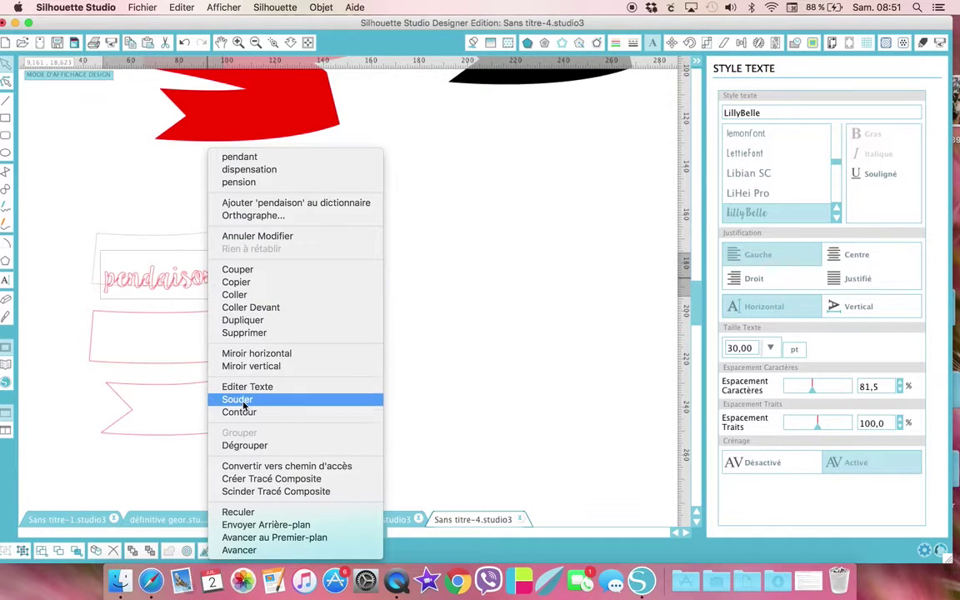
{"action": "left_click", "coordinate": [243, 402]}
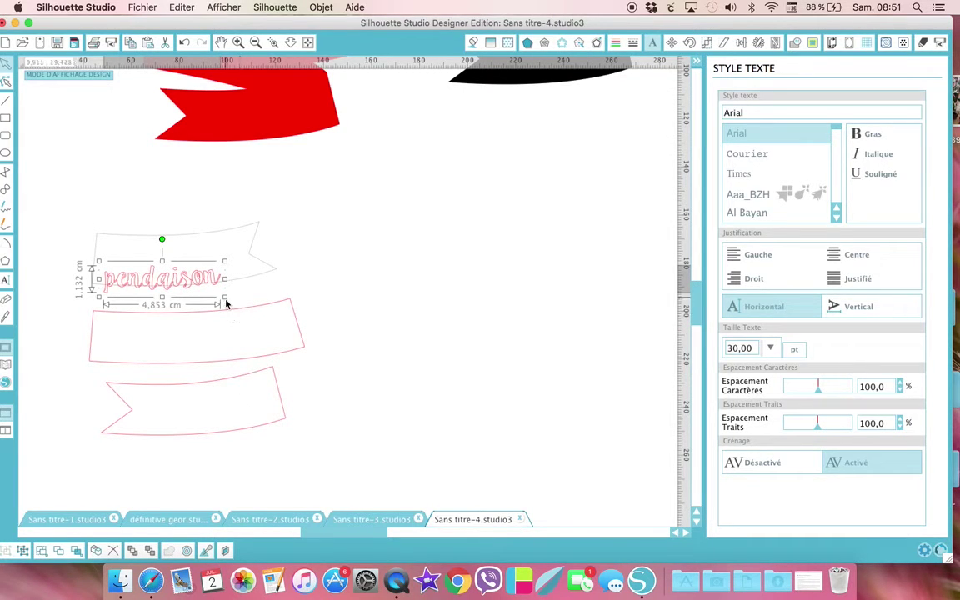
{"action": "left_click_drag", "start_coordinate": [225, 297], "coordinate": [231, 259]}
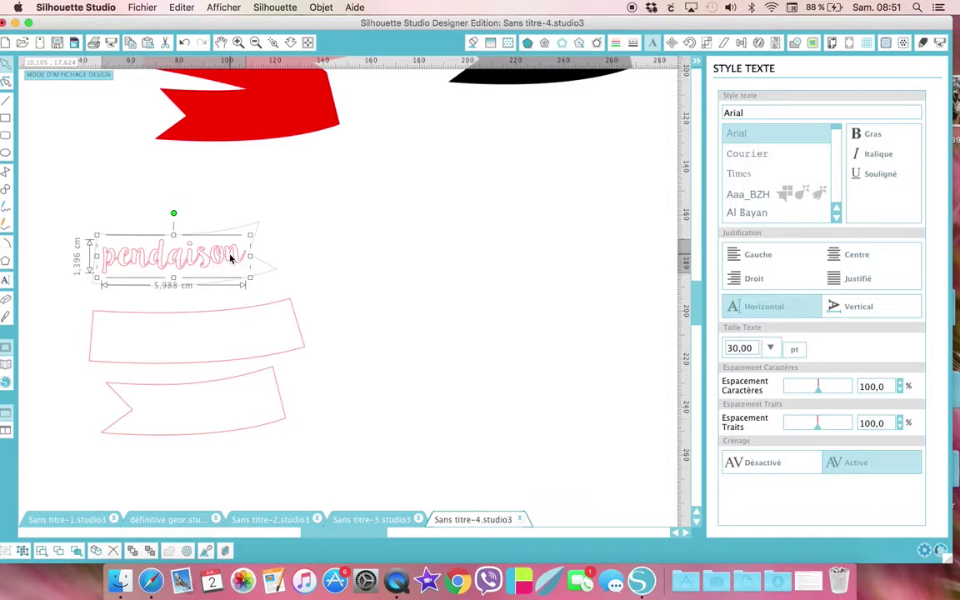
Step: Fill the word "pendaison" with white and remove its line colour
{"action": "left_click", "coordinate": [474, 42]}
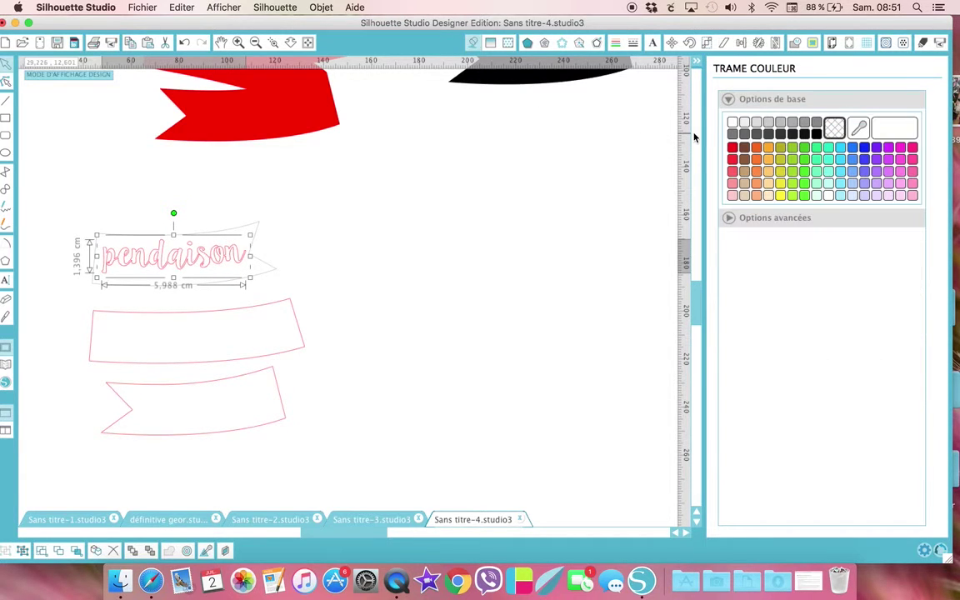
{"action": "left_click", "coordinate": [733, 124]}
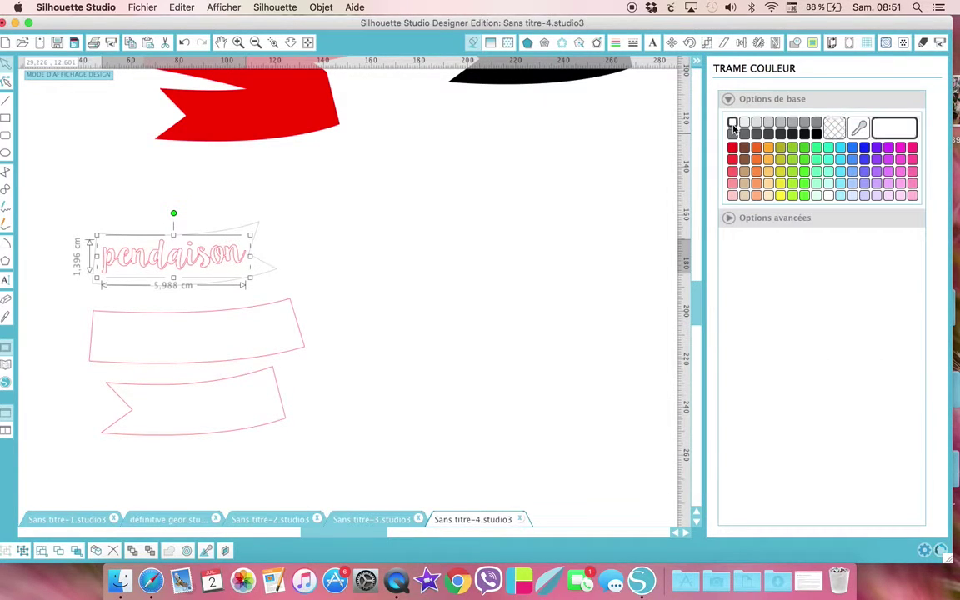
{"action": "left_click", "coordinate": [616, 46]}
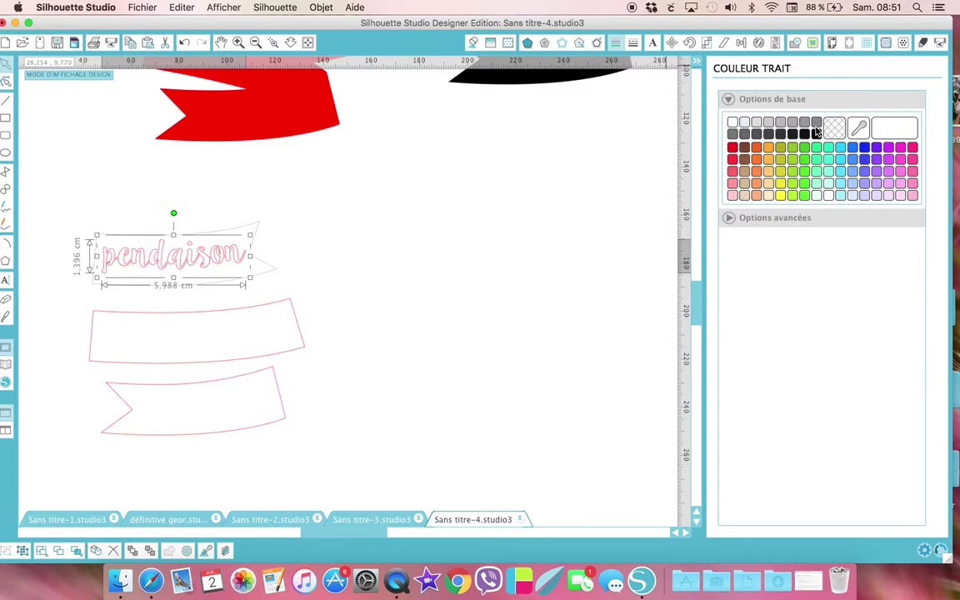
{"action": "left_click", "coordinate": [836, 128]}
Step: Move the white "pendaison" onto the top black banner and shrink it to fit with margins
{"action": "scroll", "coordinate": [428, 225], "scroll_direction": "up", "scroll_amount": 4}
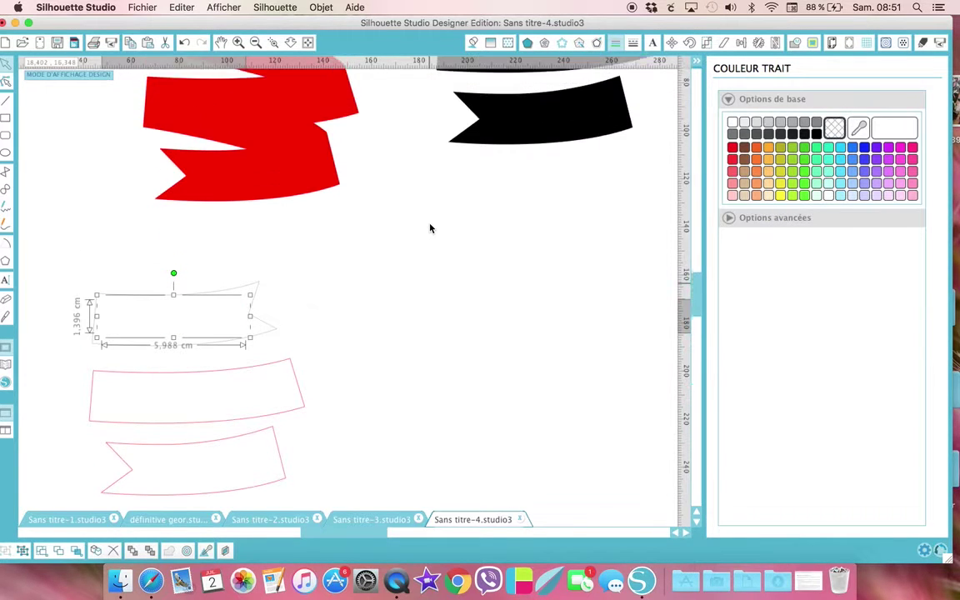
{"action": "scroll", "coordinate": [270, 313], "scroll_direction": "up", "scroll_amount": 3}
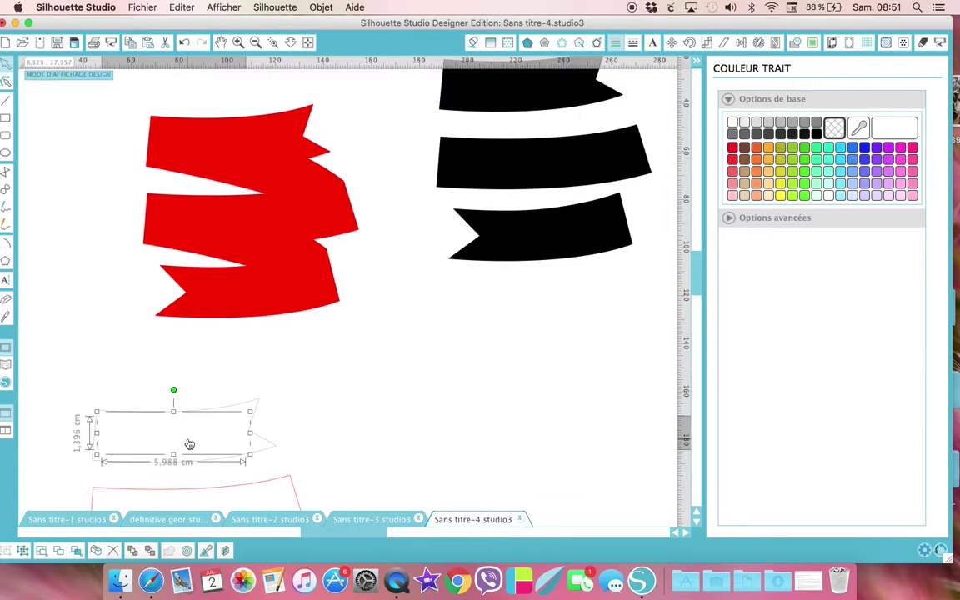
{"action": "left_click", "coordinate": [225, 414]}
{"action": "left_click_drag", "start_coordinate": [225, 415], "coordinate": [540, 94]}
{"action": "scroll", "coordinate": [541, 94], "scroll_direction": "up", "scroll_amount": 2}
{"action": "right_click", "coordinate": [530, 123]}
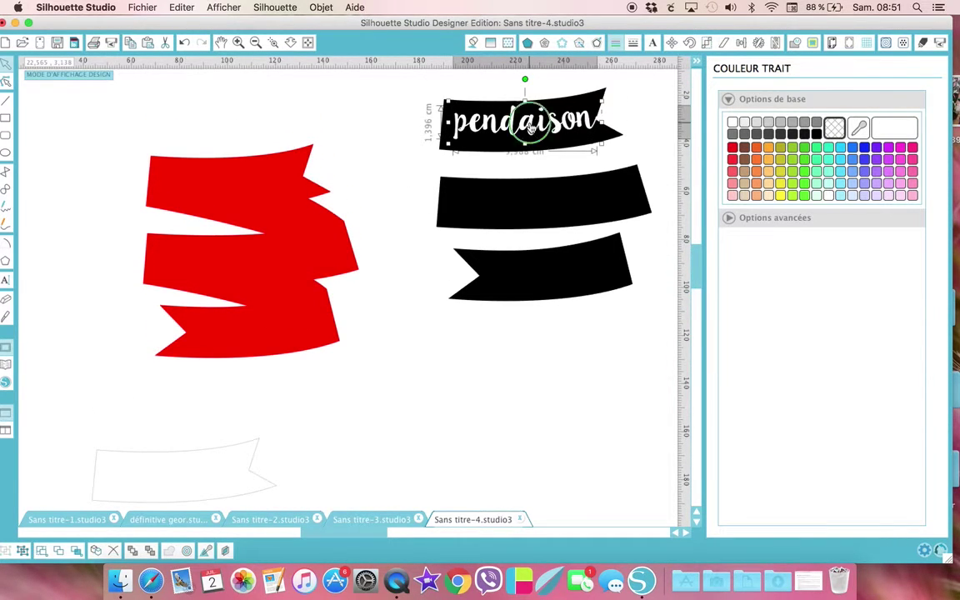
{"action": "left_click", "coordinate": [530, 123]}
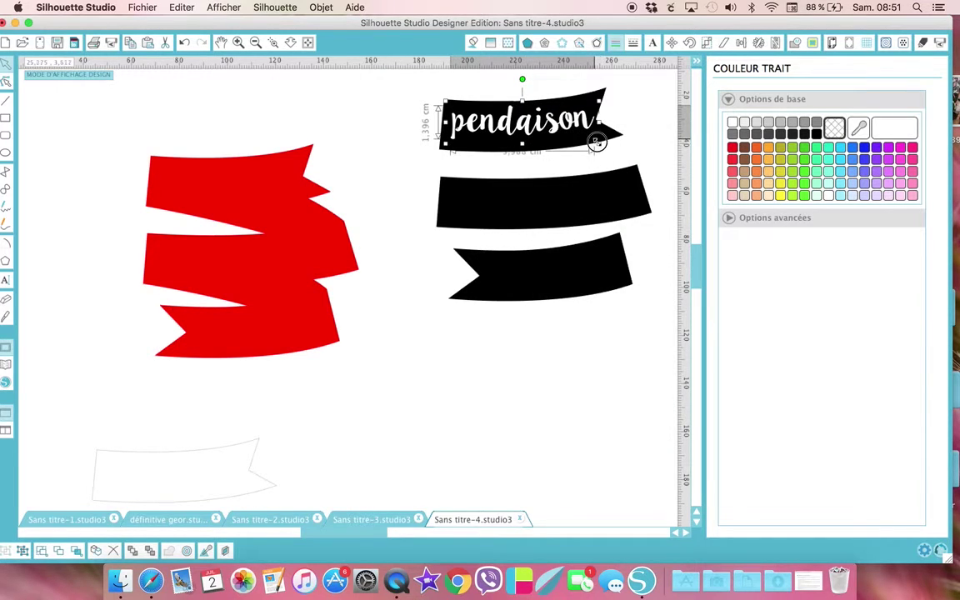
{"action": "left_click_drag", "start_coordinate": [598, 142], "coordinate": [565, 125]}
Step: Group the white "pendaison" with the top black banner
{"action": "left_click_drag", "start_coordinate": [418, 97], "coordinate": [623, 146]}
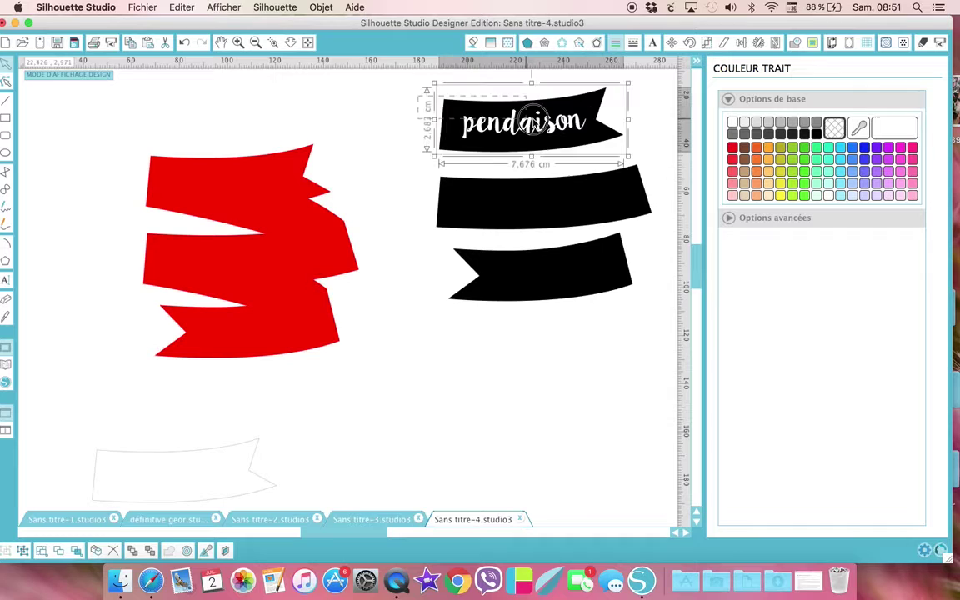
{"action": "right_click", "coordinate": [617, 143]}
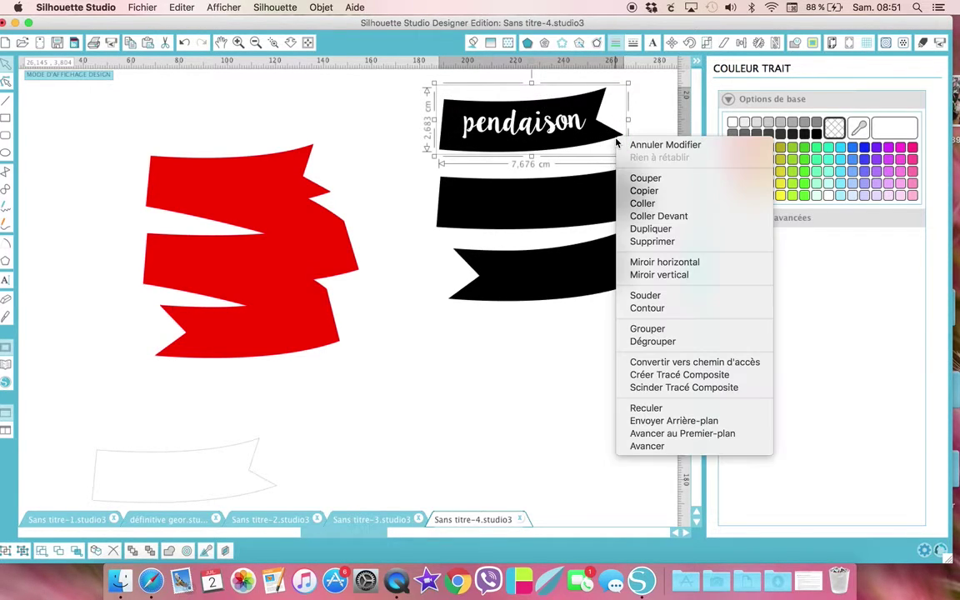
{"action": "left_click", "coordinate": [659, 330]}
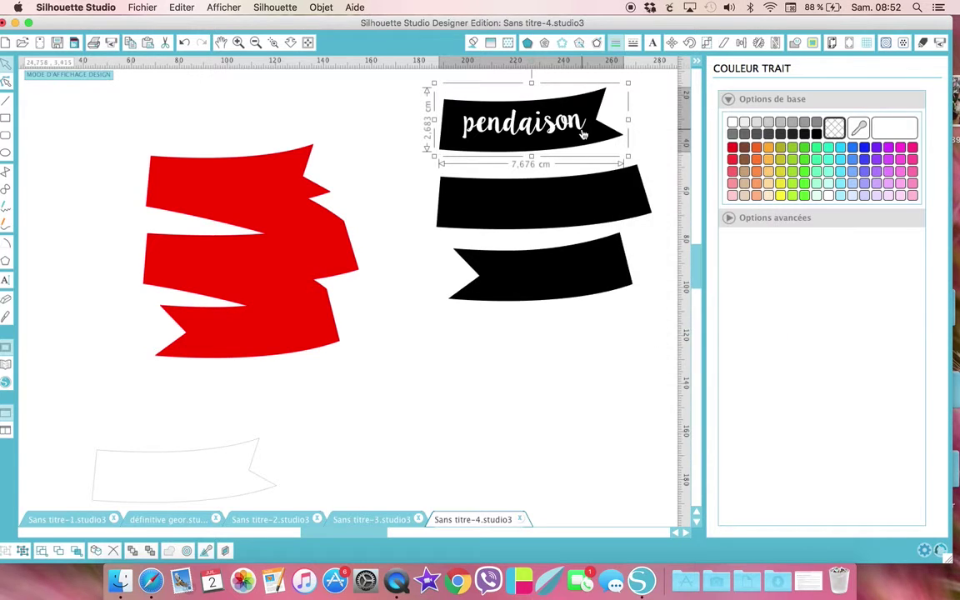
Step: Move the grouped "pendaison" banner over the top section of the red ribbon
{"action": "right_click", "coordinate": [556, 157]}
{"action": "left_click", "coordinate": [512, 129]}
{"action": "left_click_drag", "start_coordinate": [512, 128], "coordinate": [218, 187]}
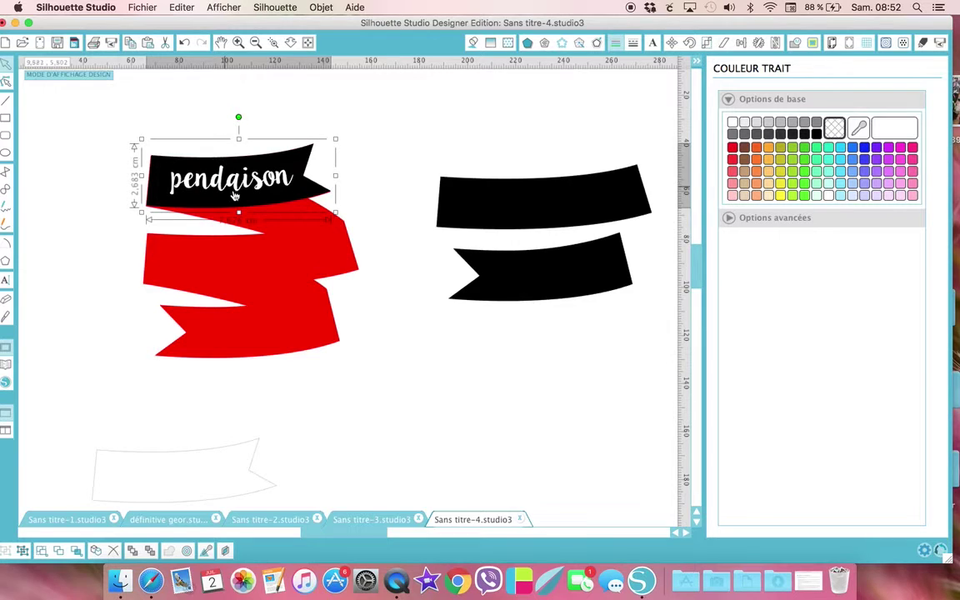
Step: Add the text "de crémaillère" in the empty area beside the outlined banners
{"action": "scroll", "coordinate": [399, 381], "scroll_direction": "down", "scroll_amount": 2}
{"action": "scroll", "coordinate": [399, 382], "scroll_direction": "down", "scroll_amount": 4}
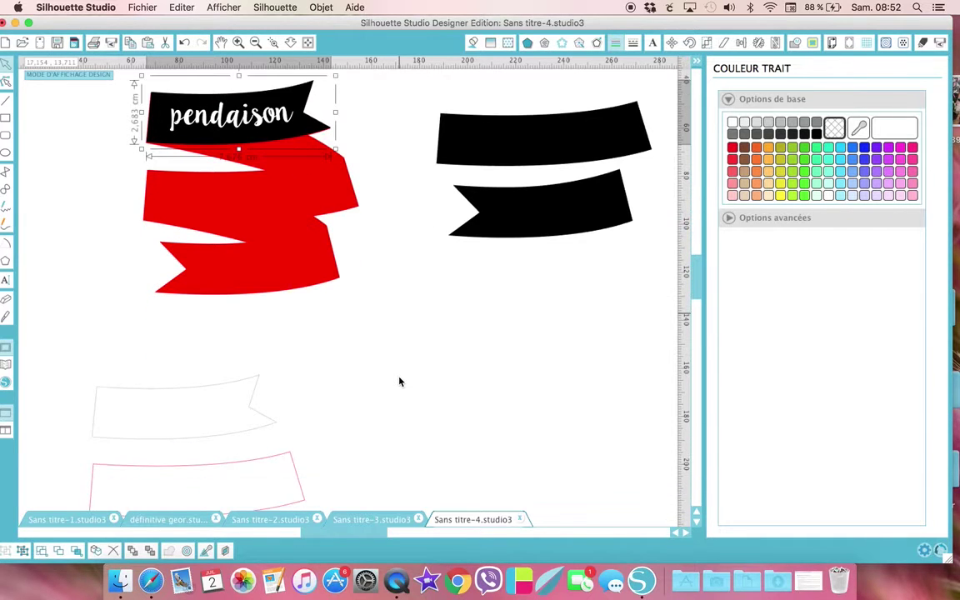
{"action": "scroll", "coordinate": [400, 381], "scroll_direction": "down", "scroll_amount": 2}
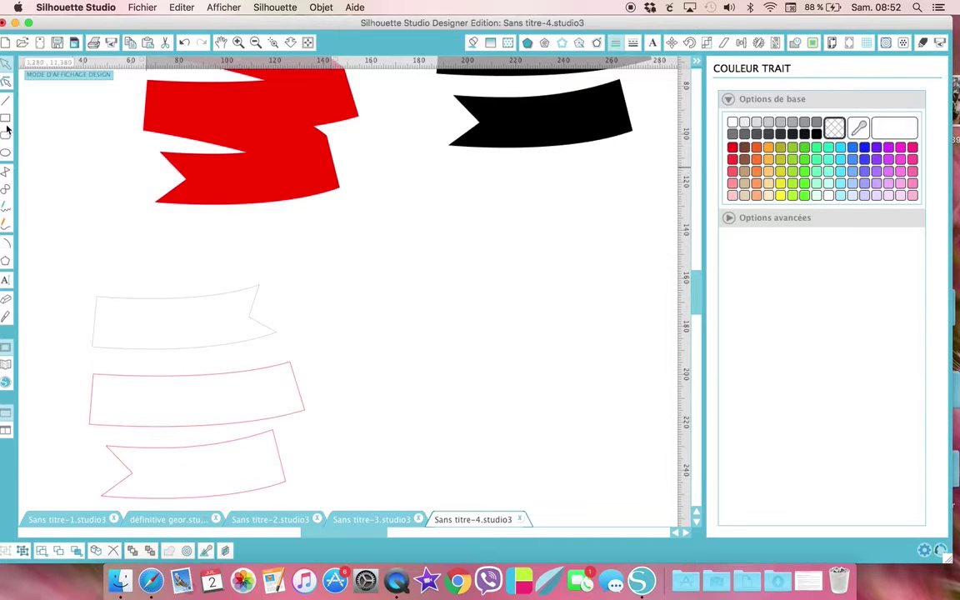
{"action": "left_click", "coordinate": [4, 282]}
{"action": "left_click", "coordinate": [399, 300]}
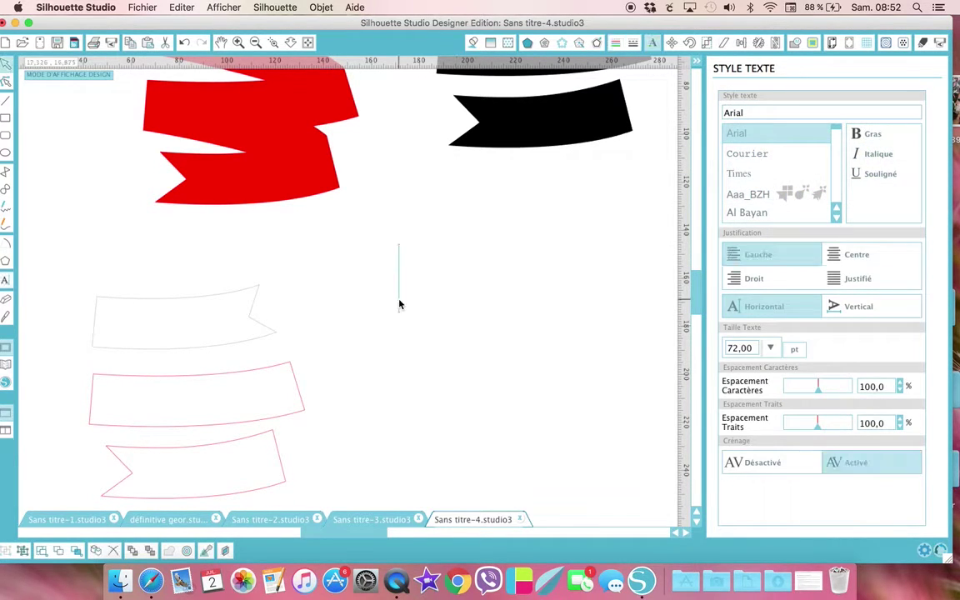
{"action": "type", "text": "de crémail"}
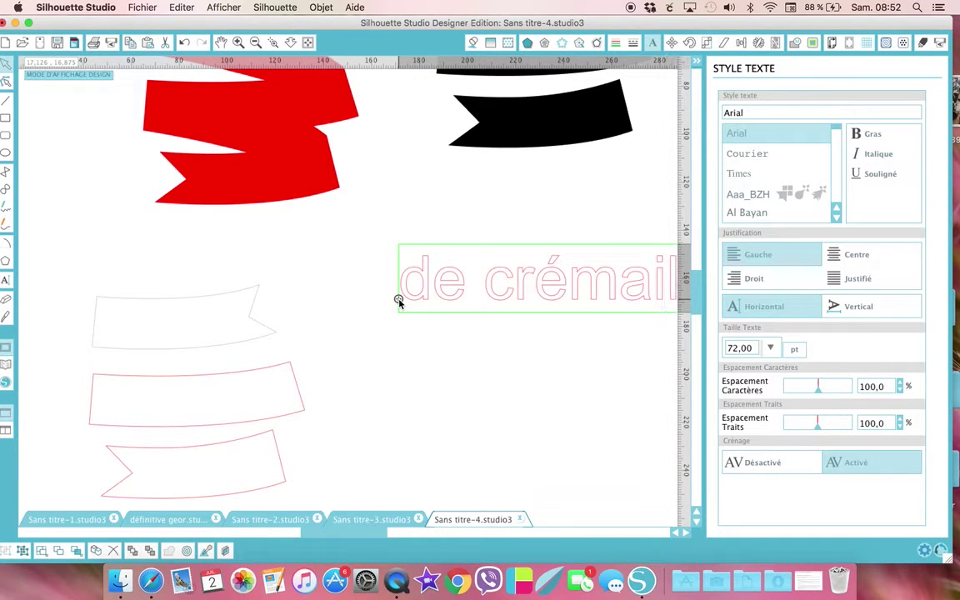
{"action": "left_click", "coordinate": [481, 350]}
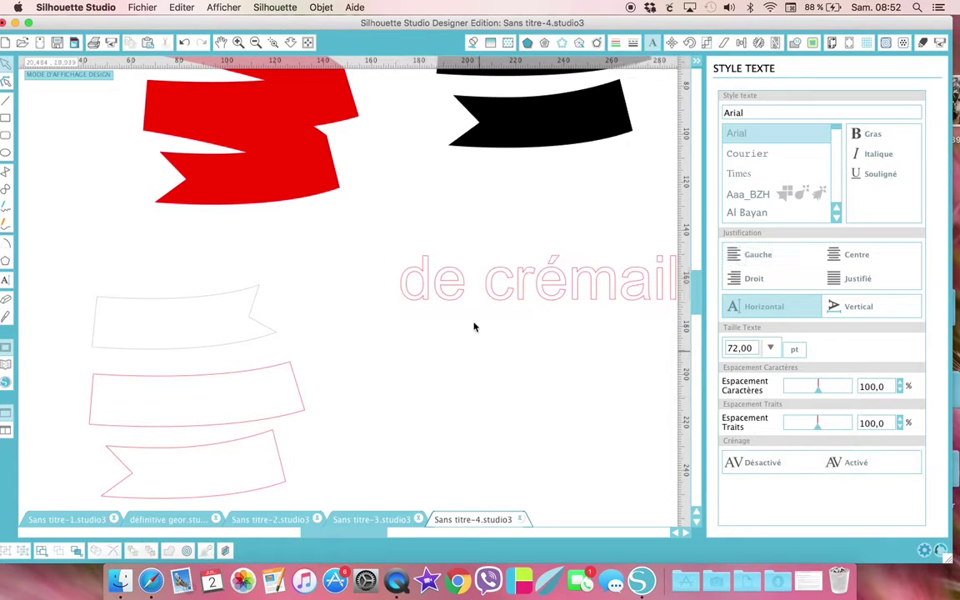
Step: Change the font of "de crémaillère" to lillyBelle
{"action": "left_click", "coordinate": [507, 277]}
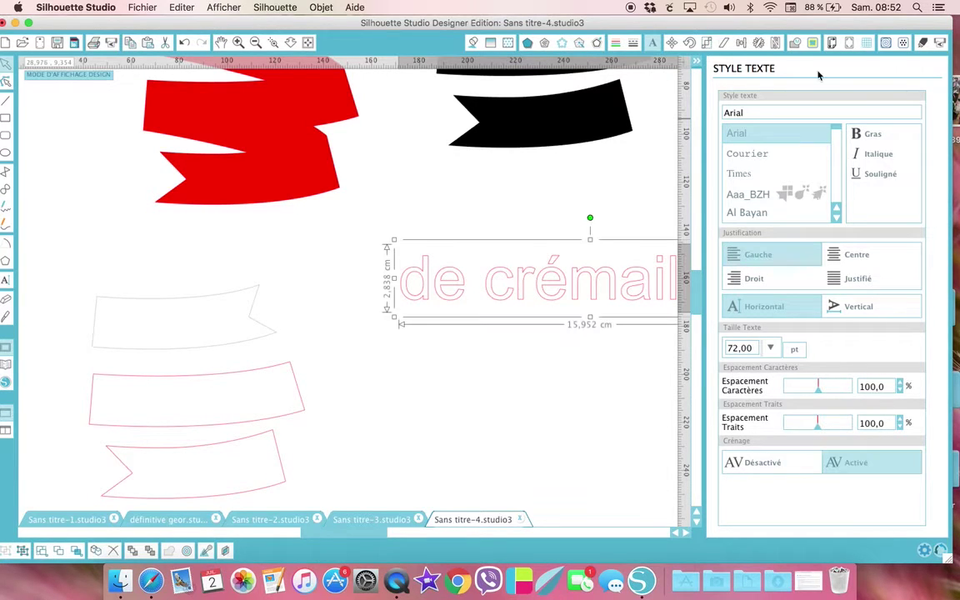
{"action": "left_click", "coordinate": [750, 112]}
{"action": "type", "text": "lillyBelle"}
{"action": "key", "text": "Return"}
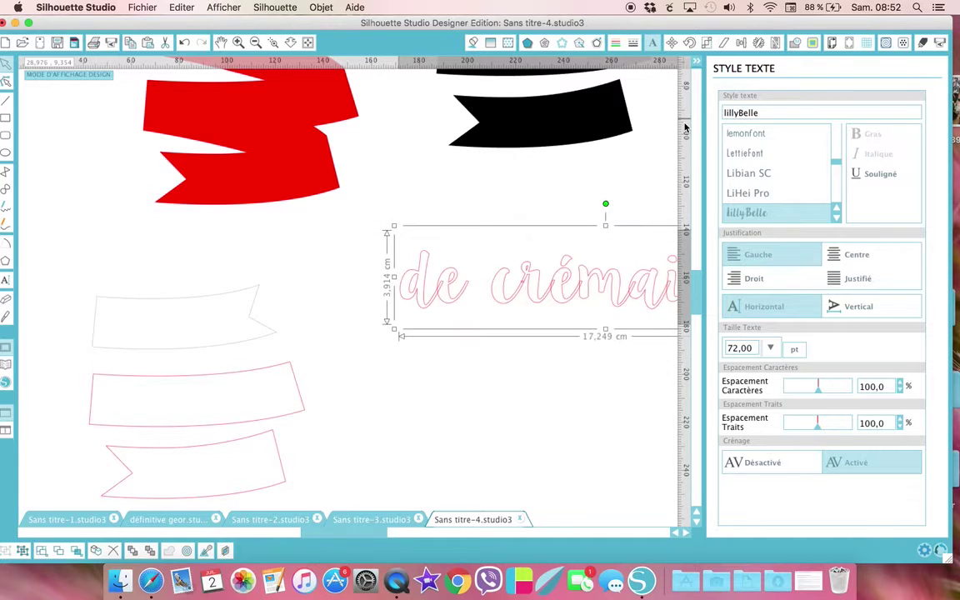
{"action": "scroll", "coordinate": [553, 361], "scroll_direction": "right", "scroll_amount": 5}
{"action": "scroll", "coordinate": [553, 360], "scroll_direction": "right", "scroll_amount": 6}
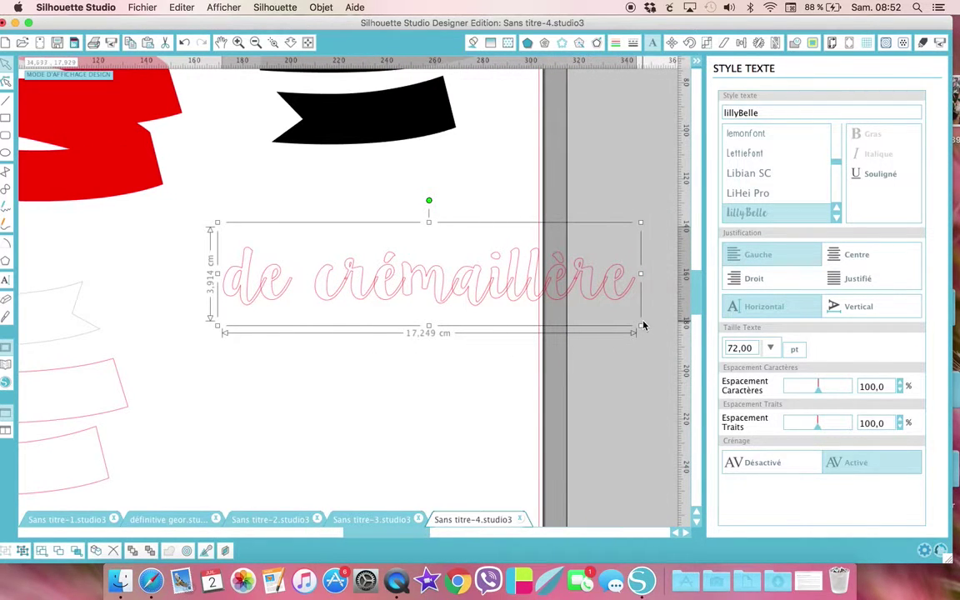
Step: Scale "de crémaillère" down to about 6.45 cm wide and place it near the outlined banners
{"action": "left_click_drag", "start_coordinate": [640, 327], "coordinate": [376, 289]}
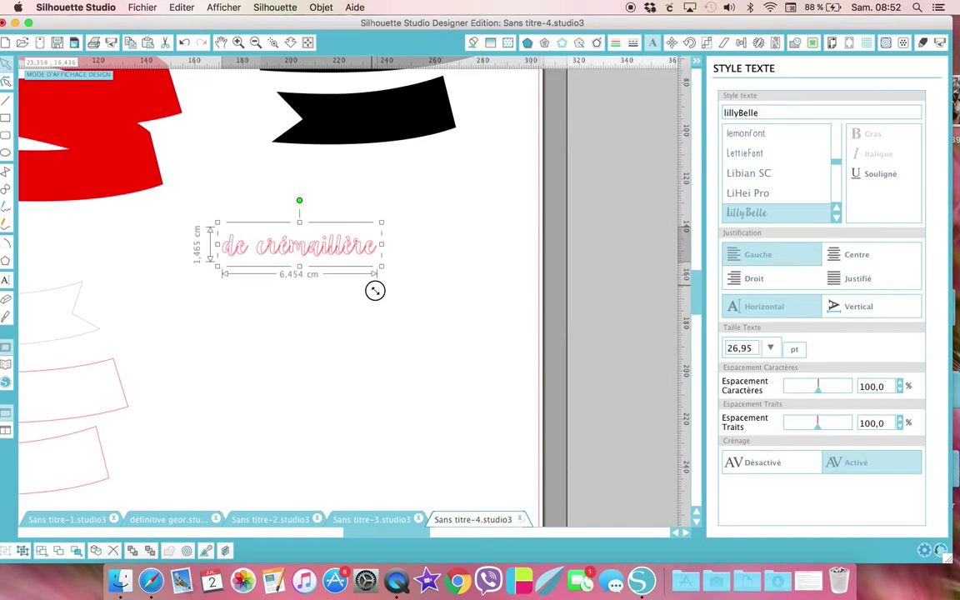
{"action": "scroll", "coordinate": [327, 338], "scroll_direction": "left", "scroll_amount": 4}
{"action": "scroll", "coordinate": [327, 338], "scroll_direction": "down", "scroll_amount": 5}
{"action": "scroll", "coordinate": [327, 338], "scroll_direction": "left", "scroll_amount": 3}
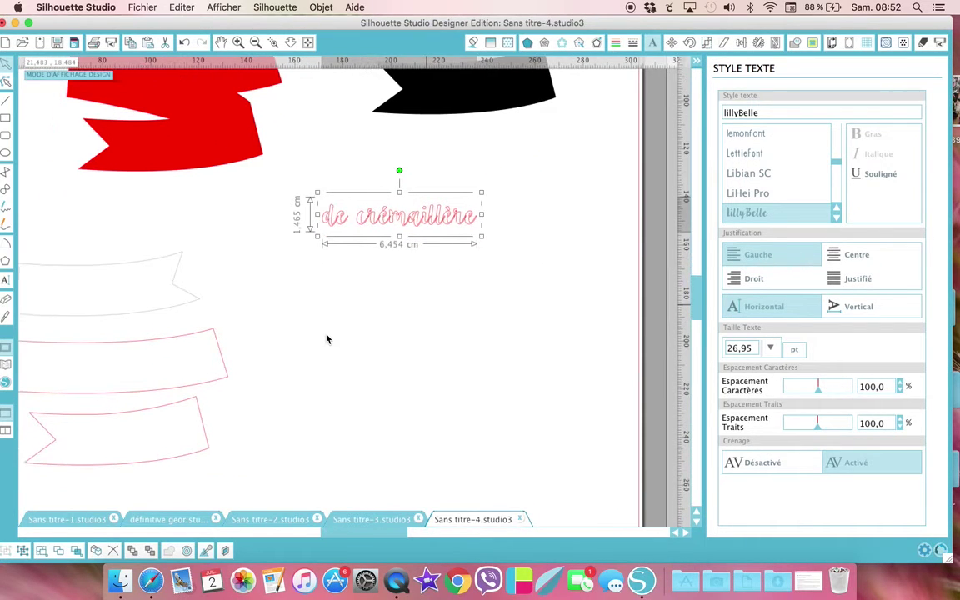
{"action": "scroll", "coordinate": [326, 339], "scroll_direction": "down", "scroll_amount": 1}
{"action": "scroll", "coordinate": [327, 338], "scroll_direction": "left", "scroll_amount": 3}
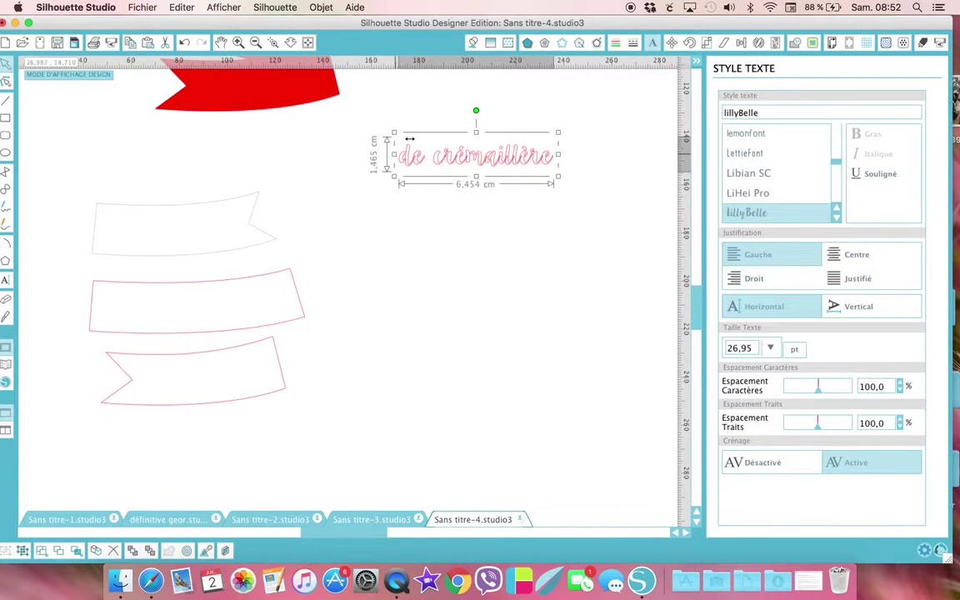
{"action": "left_click", "coordinate": [472, 161]}
{"action": "left_click_drag", "start_coordinate": [472, 161], "coordinate": [426, 197]}
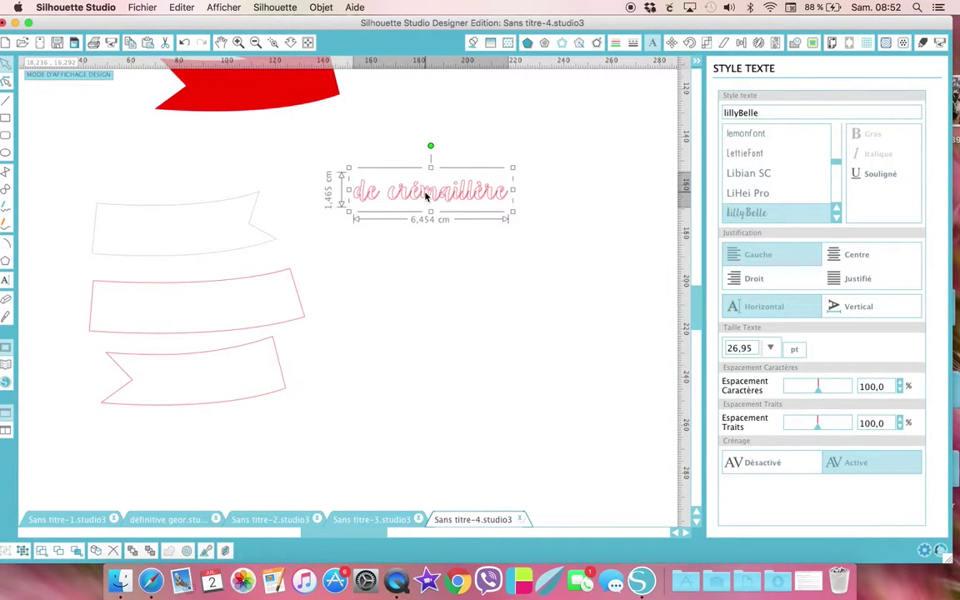
Step: Attach "de crémaillère" to the curved lower edge of the middle outlined banner
{"action": "double_click", "coordinate": [426, 197]}
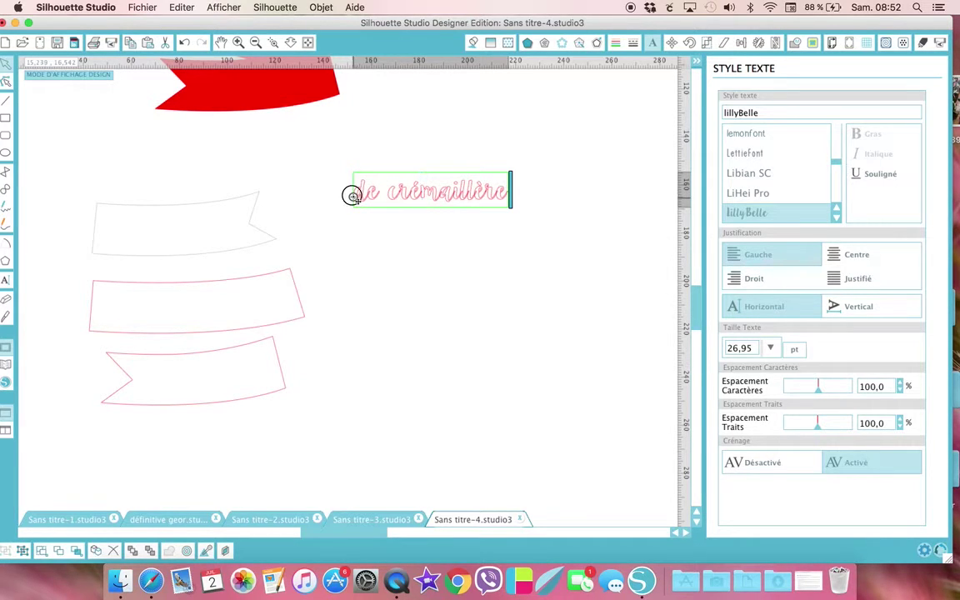
{"action": "left_click_drag", "start_coordinate": [353, 196], "coordinate": [112, 310]}
{"action": "left_click", "coordinate": [349, 321]}
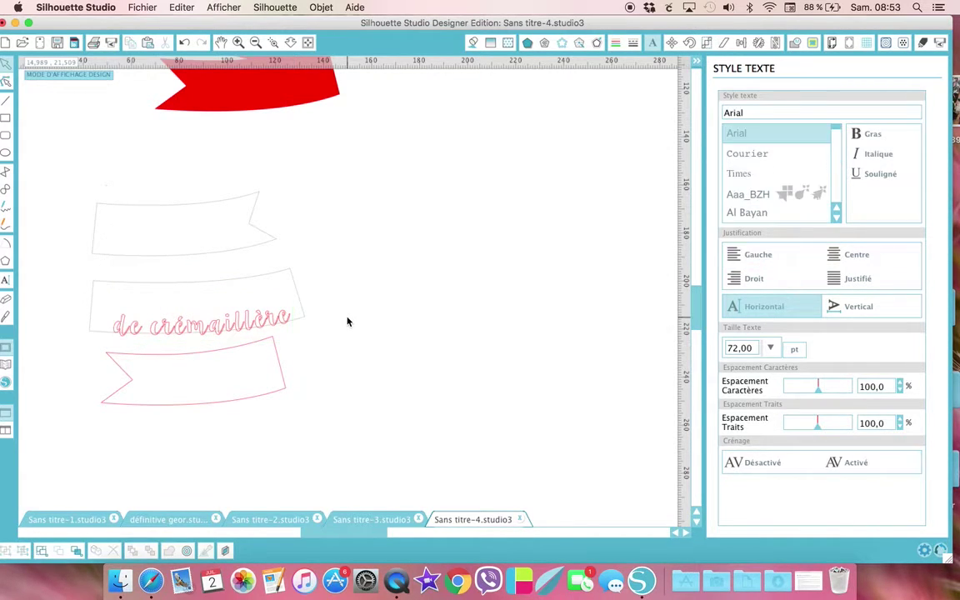
Step: Reduce the character spacing of the curved "de crémaillère" to 83.6%
{"action": "left_click", "coordinate": [224, 332]}
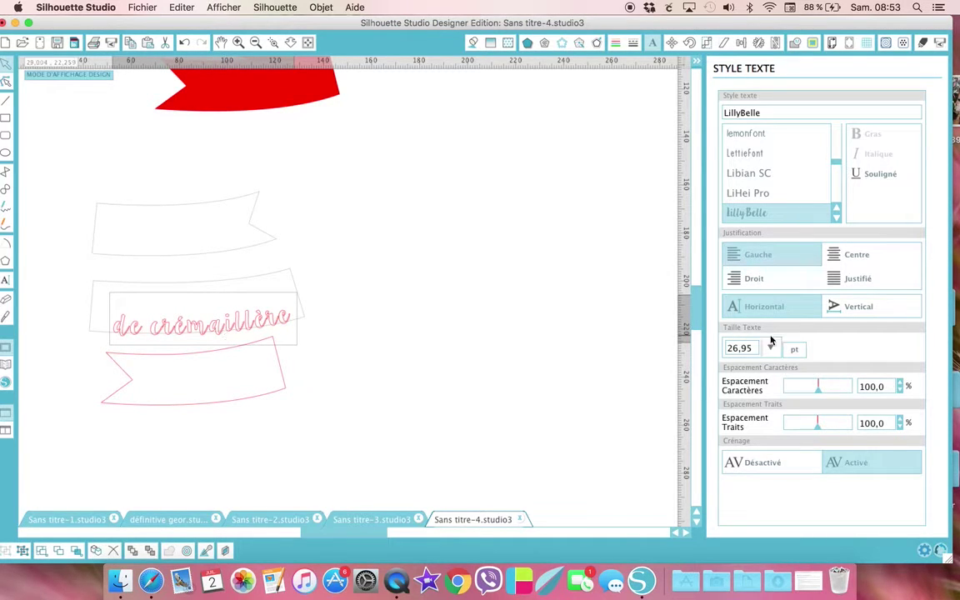
{"action": "left_click_drag", "start_coordinate": [817, 391], "coordinate": [814, 391]}
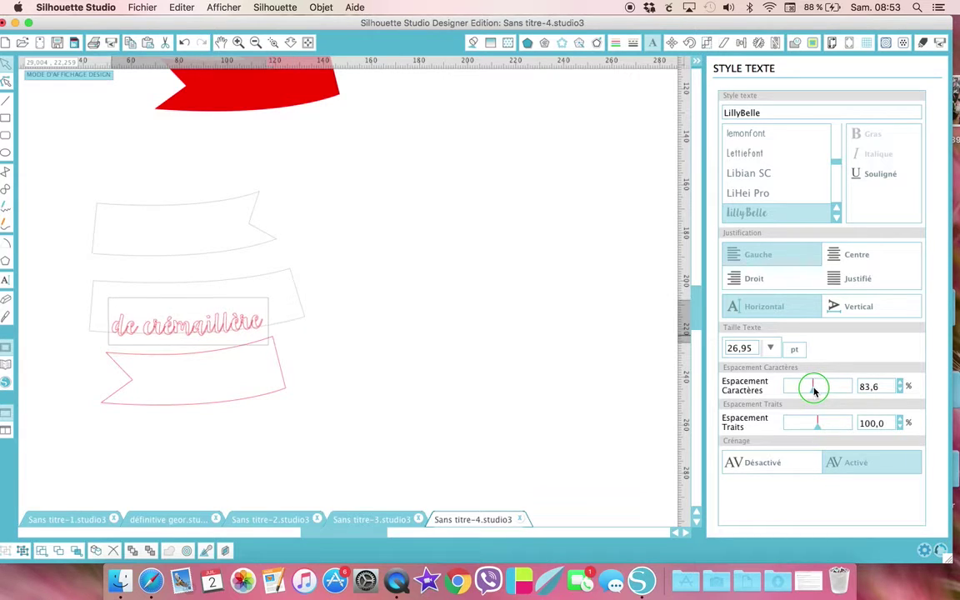
{"action": "right_click", "coordinate": [424, 323]}
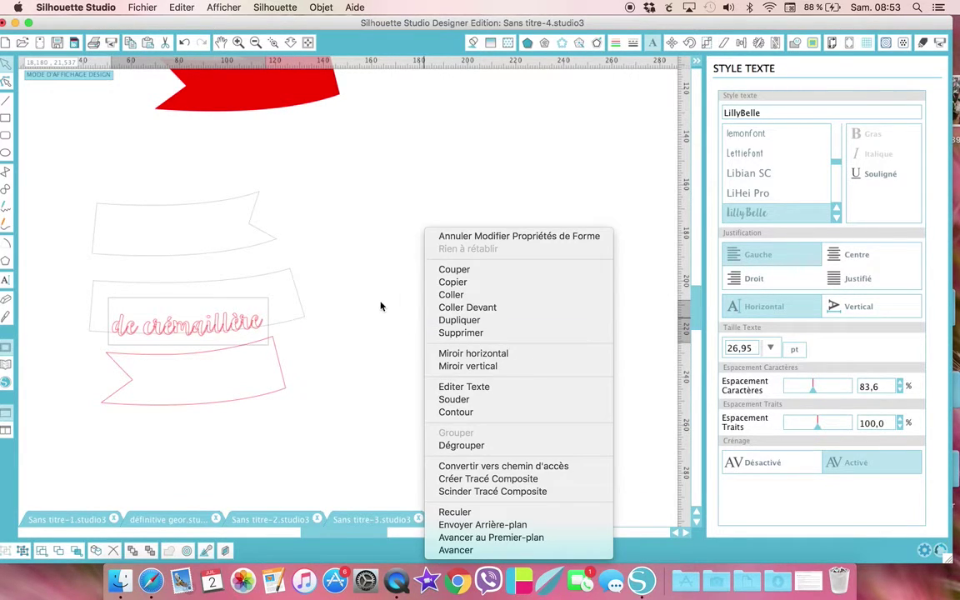
{"action": "left_click", "coordinate": [327, 307]}
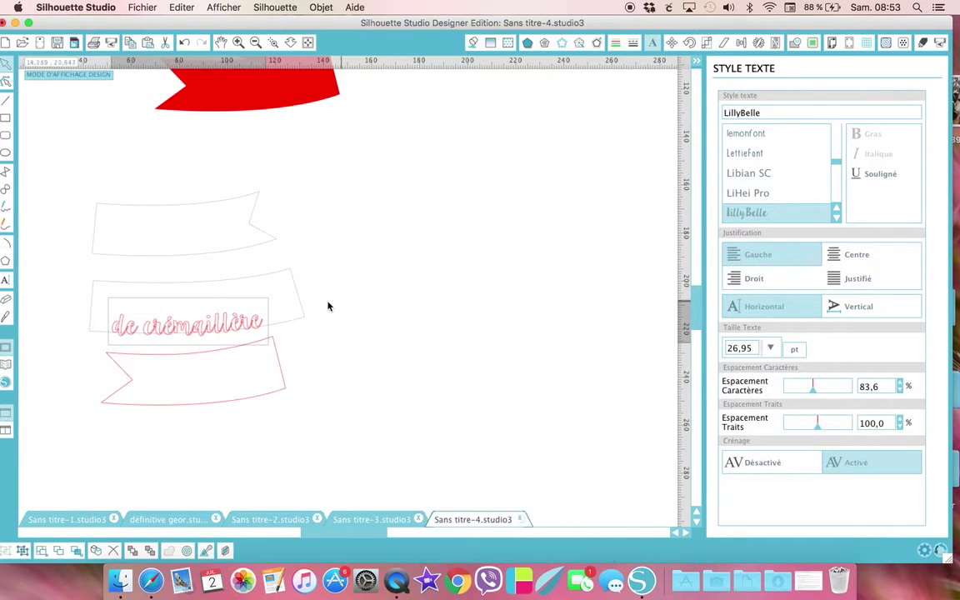
Step: Weld the letters of the curved "de crémaillère" text
{"action": "left_click", "coordinate": [248, 325]}
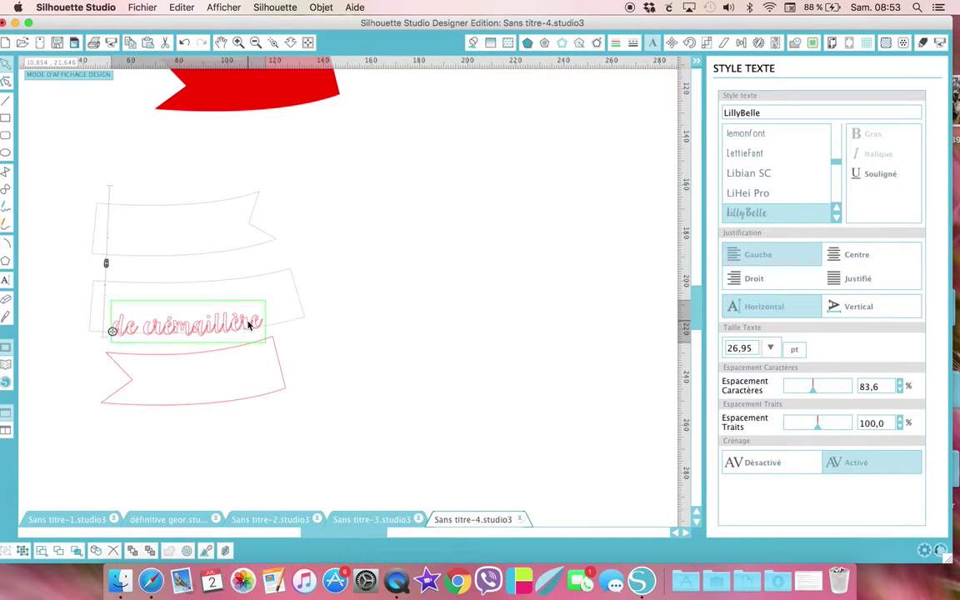
{"action": "right_click", "coordinate": [408, 208]}
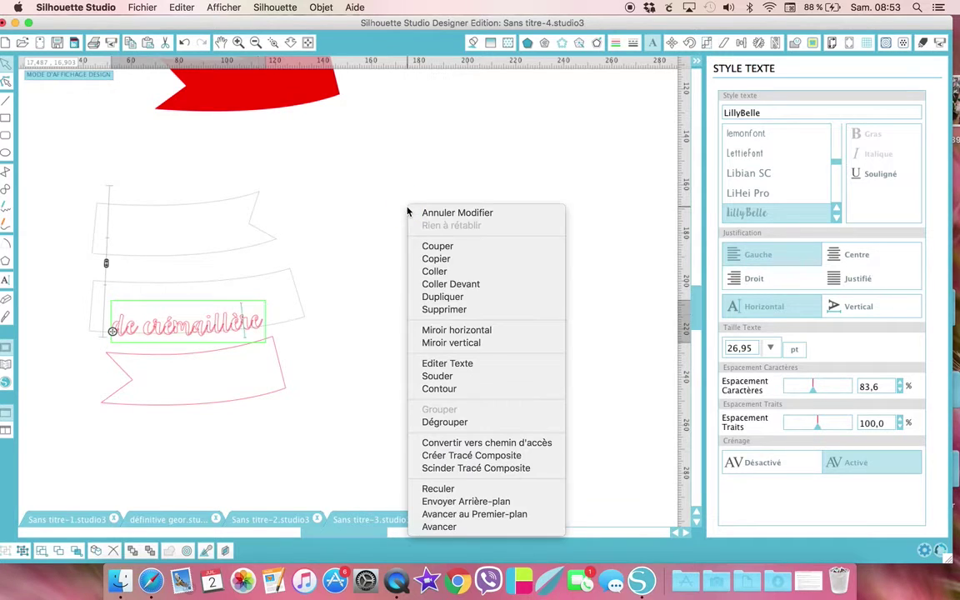
{"action": "left_click", "coordinate": [446, 379]}
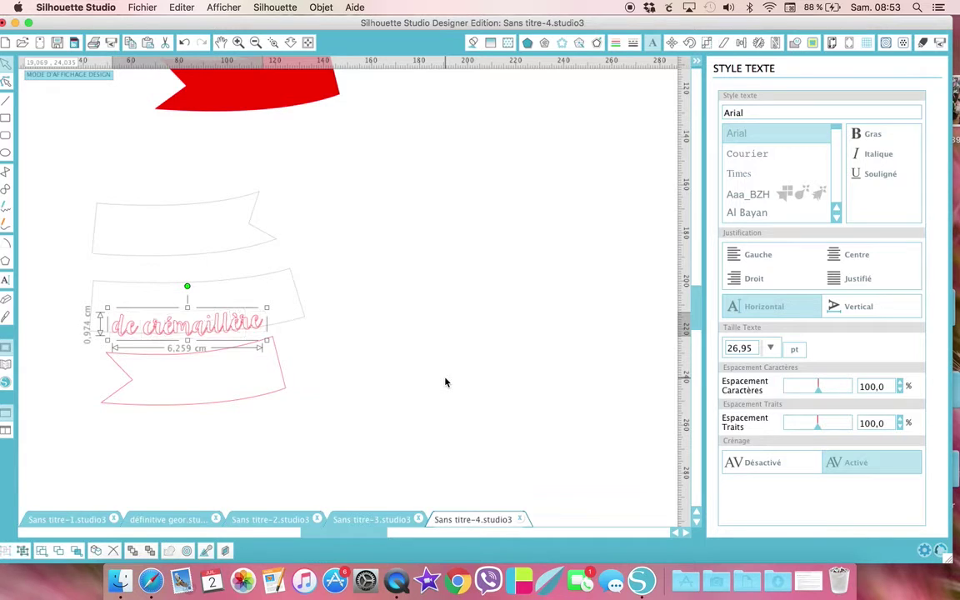
Step: Fill the welded "de crémaillère" with white and make its outline transparent
{"action": "left_click", "coordinate": [473, 43]}
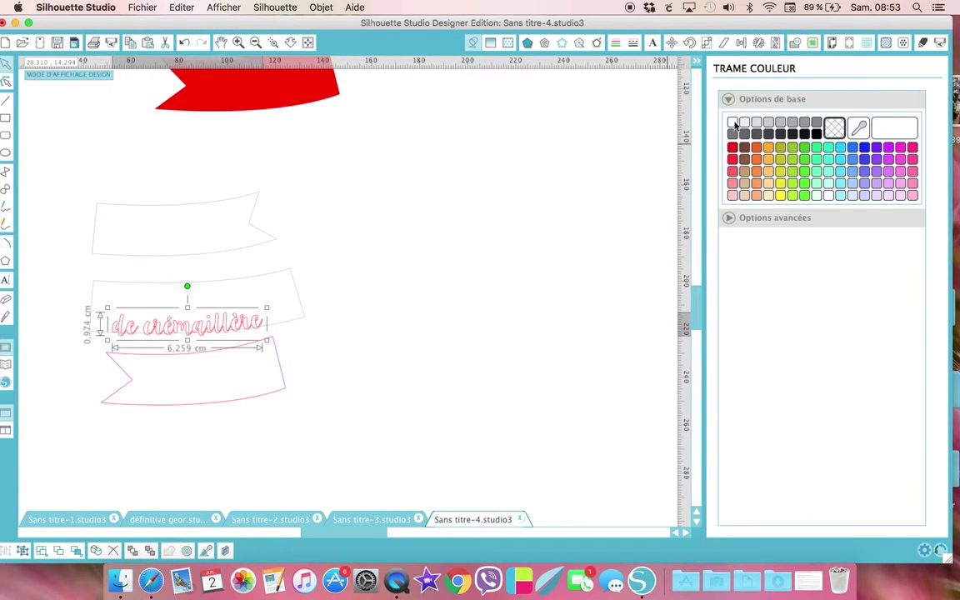
{"action": "left_click", "coordinate": [732, 123]}
{"action": "left_click", "coordinate": [616, 44]}
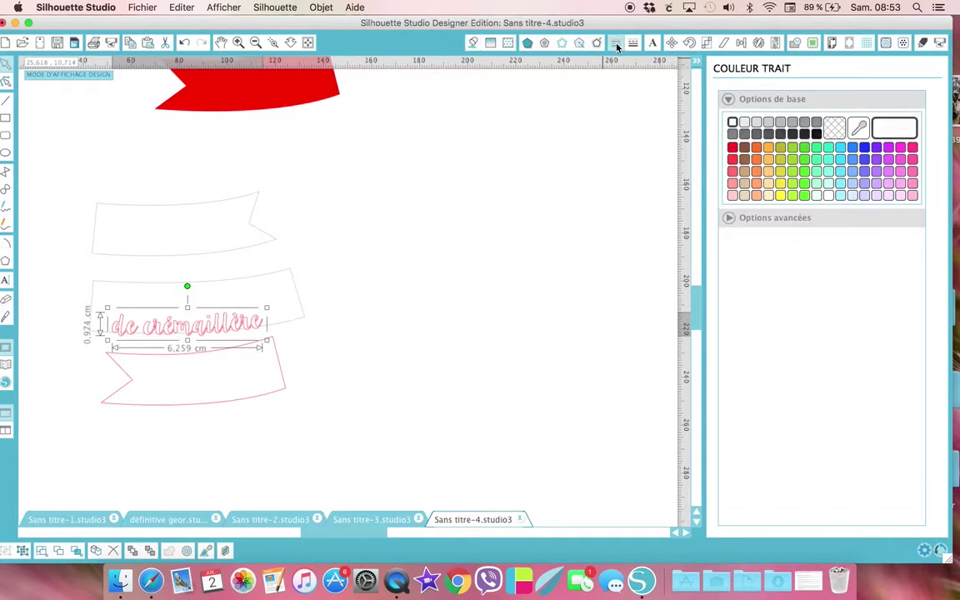
{"action": "left_click", "coordinate": [837, 127]}
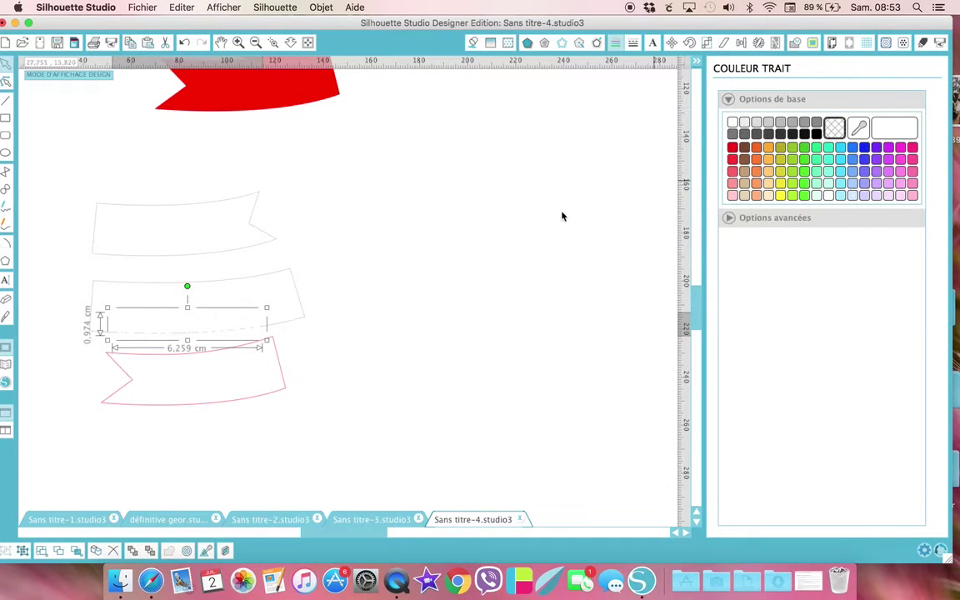
Step: Move the white "de crémaillère" onto the upper of the two remaining black banners
{"action": "scroll", "coordinate": [290, 313], "scroll_direction": "up", "scroll_amount": 2}
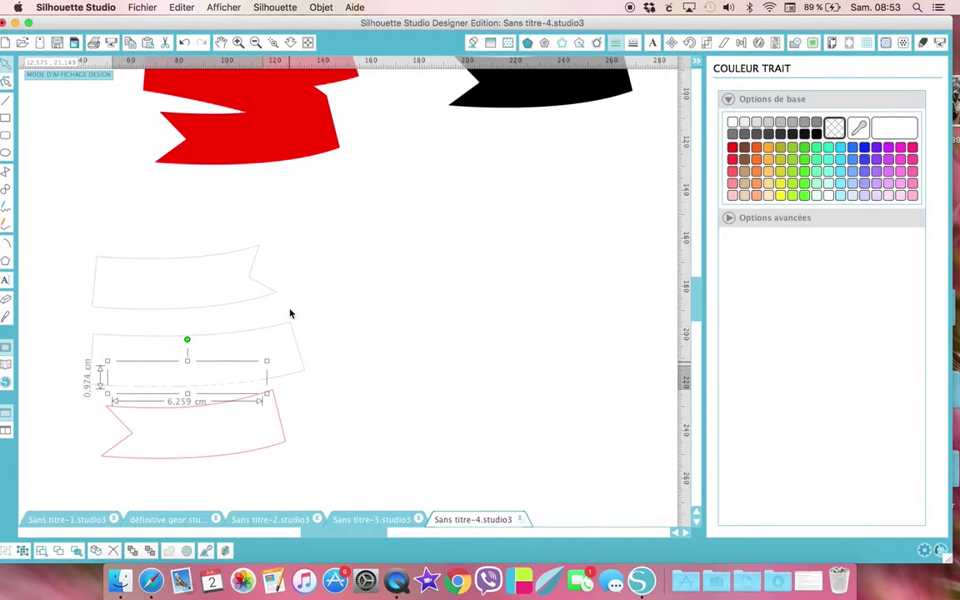
{"action": "right_click", "coordinate": [191, 386]}
{"action": "left_click", "coordinate": [176, 381]}
{"action": "left_click_drag", "start_coordinate": [176, 380], "coordinate": [530, 204]}
{"action": "scroll", "coordinate": [399, 281], "scroll_direction": "up", "scroll_amount": 3}
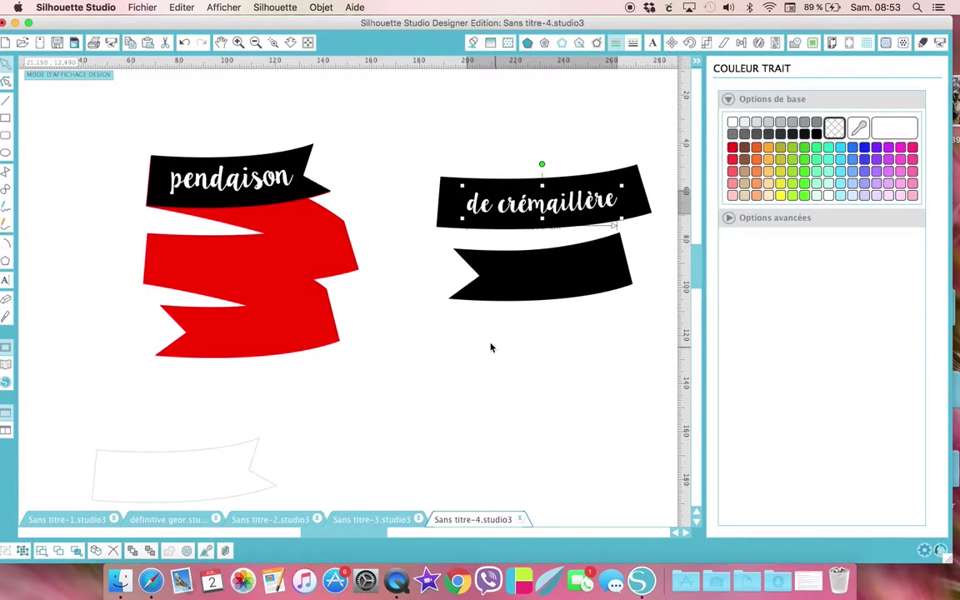
Step: Centre "de crémaillère" and its black banner on each other
{"action": "left_click", "coordinate": [568, 171]}
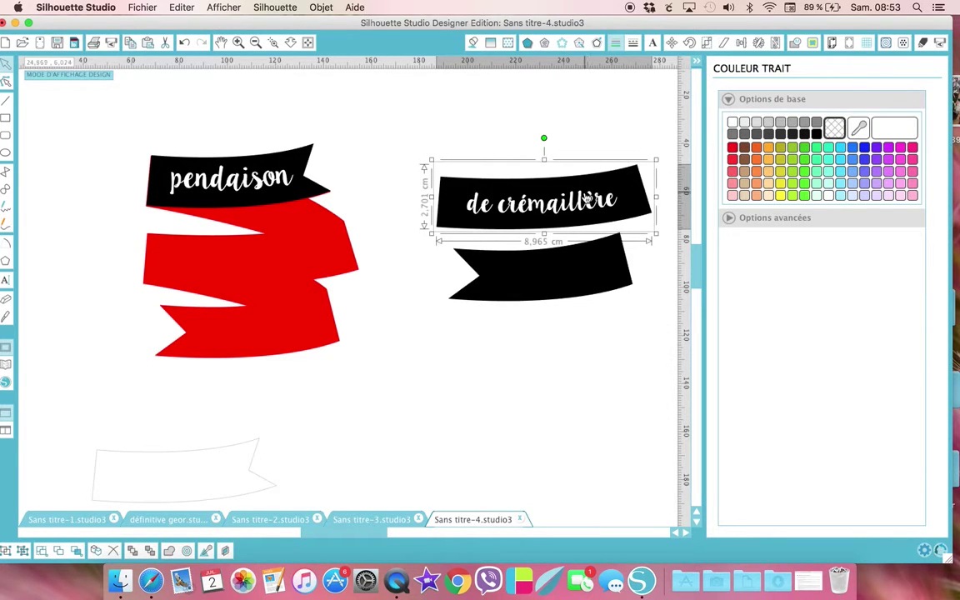
{"action": "left_click", "coordinate": [587, 198]}
{"action": "left_click_drag", "start_coordinate": [397, 151], "coordinate": [654, 229]}
{"action": "left_click", "coordinate": [743, 44]}
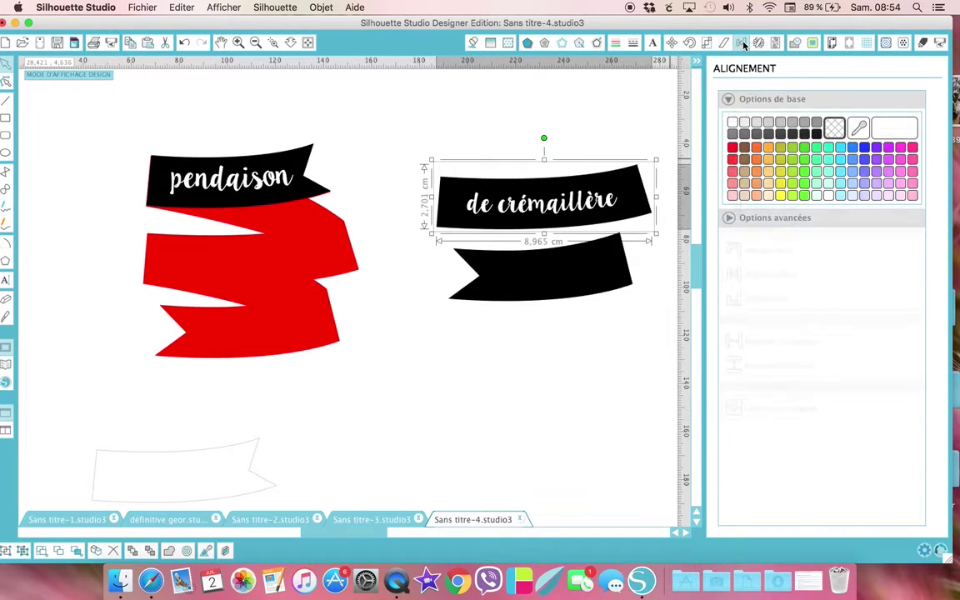
{"action": "left_click", "coordinate": [756, 117]}
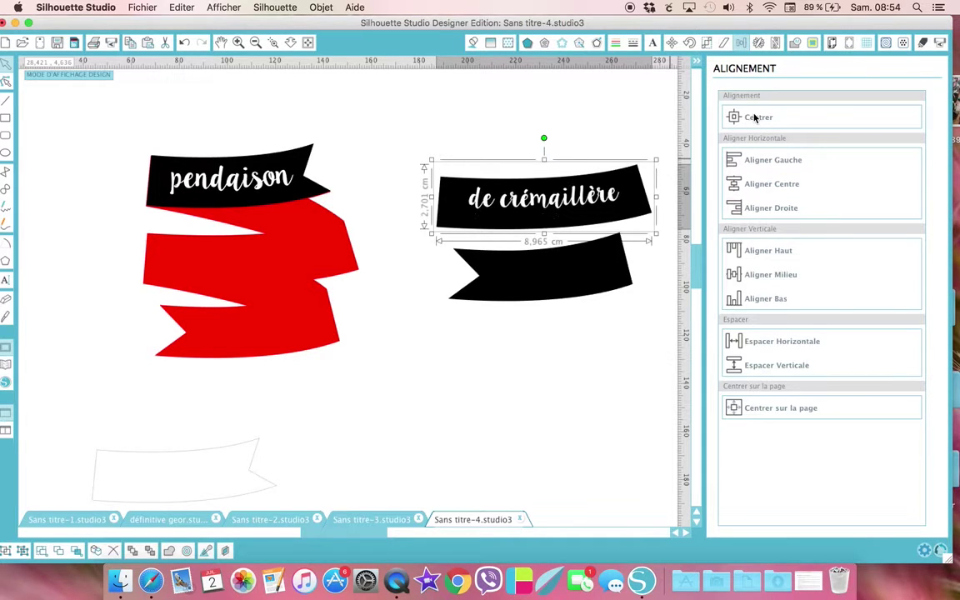
Step: Move "de crémaillère" and its banner slightly upward, and raise the banner a little relative to the lettering
{"action": "right_click", "coordinate": [540, 200]}
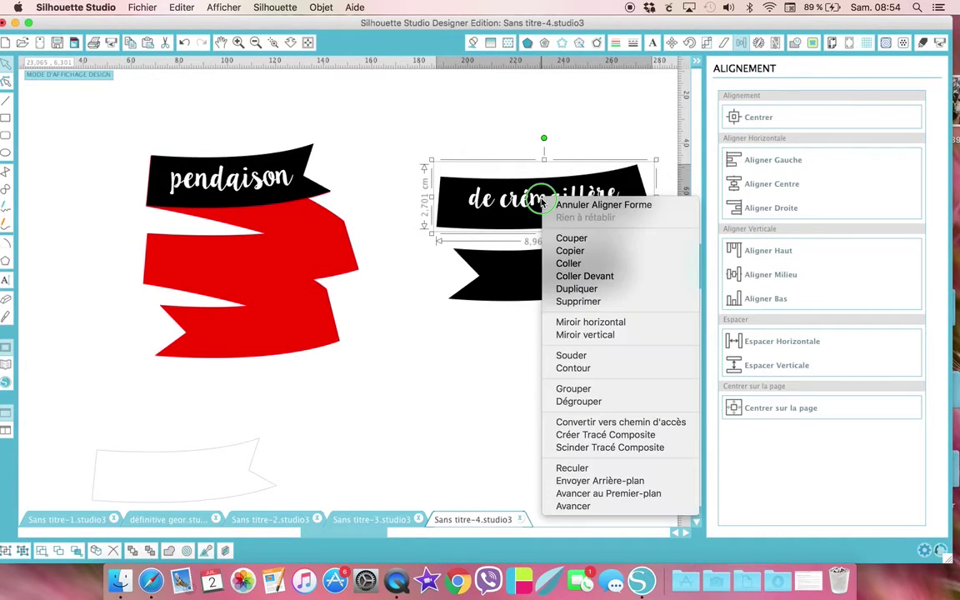
{"action": "left_click", "coordinate": [542, 203]}
{"action": "left_click_drag", "start_coordinate": [542, 202], "coordinate": [542, 185]}
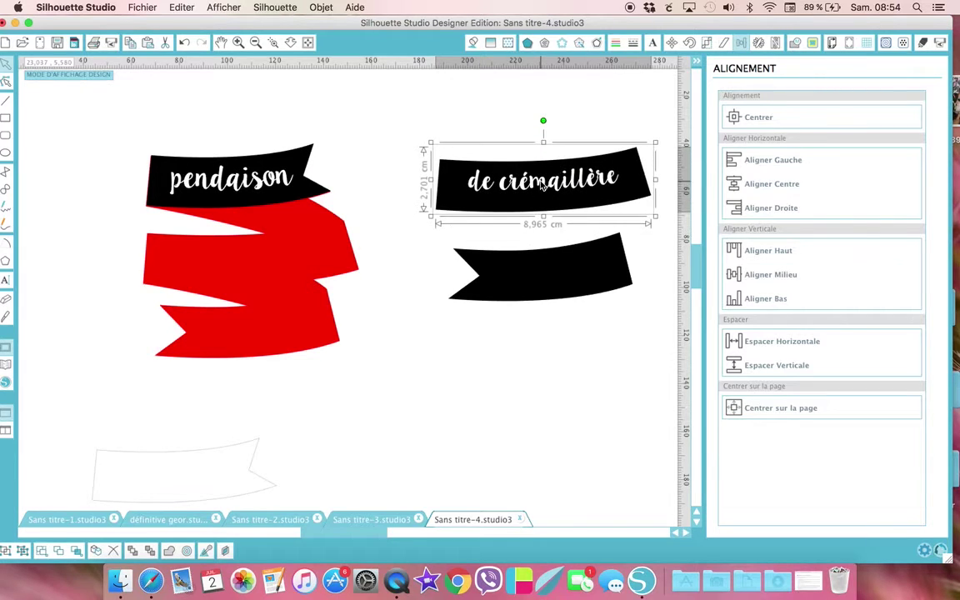
{"action": "left_click", "coordinate": [419, 249]}
{"action": "left_click", "coordinate": [518, 185]}
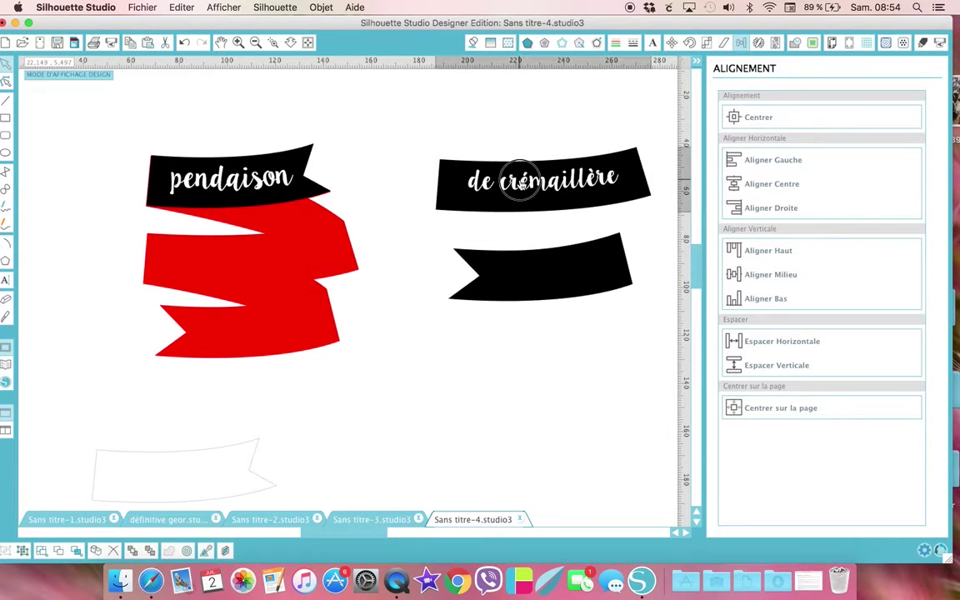
{"action": "left_click_drag", "start_coordinate": [521, 187], "coordinate": [521, 176]}
Step: Move "de crémaillère" with its black banner over the middle section of the red ribbon
{"action": "left_click_drag", "start_coordinate": [371, 135], "coordinate": [648, 207]}
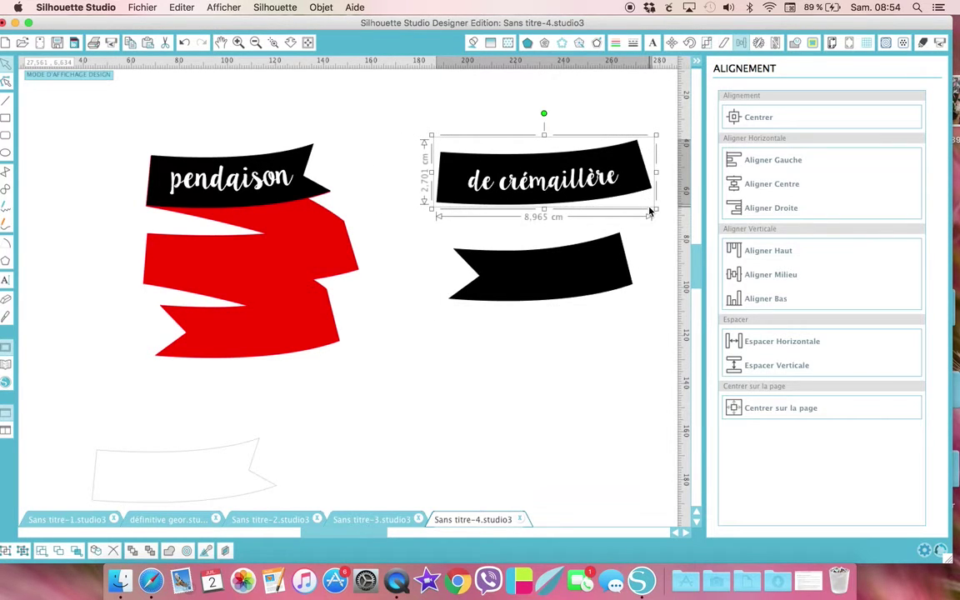
{"action": "left_click_drag", "start_coordinate": [579, 199], "coordinate": [296, 275]}
Step: Add the text "au soleil" in the empty area near the outlined banners
{"action": "scroll", "coordinate": [387, 450], "scroll_direction": "down", "scroll_amount": 5}
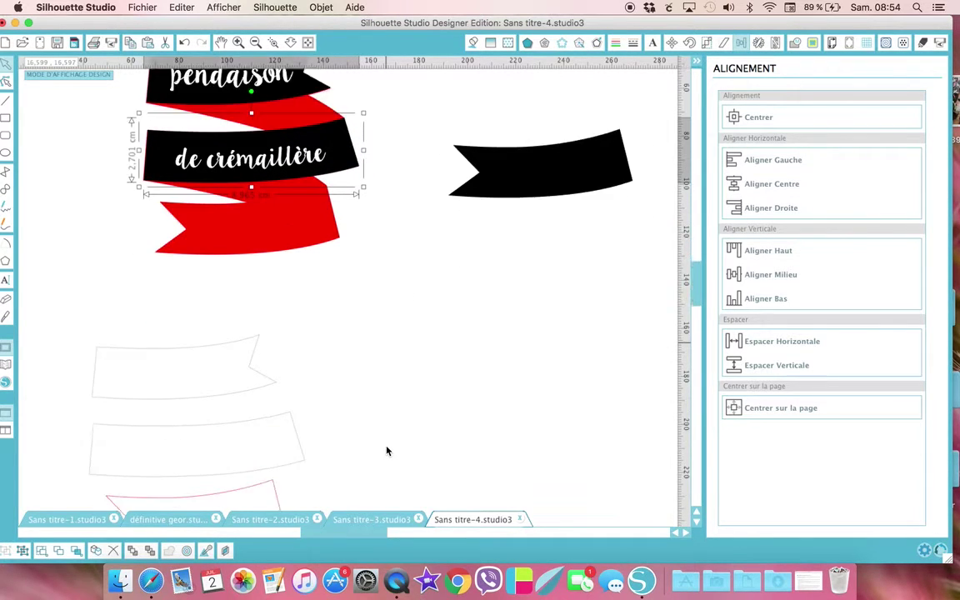
{"action": "left_click", "coordinate": [5, 283]}
{"action": "left_click", "coordinate": [349, 273]}
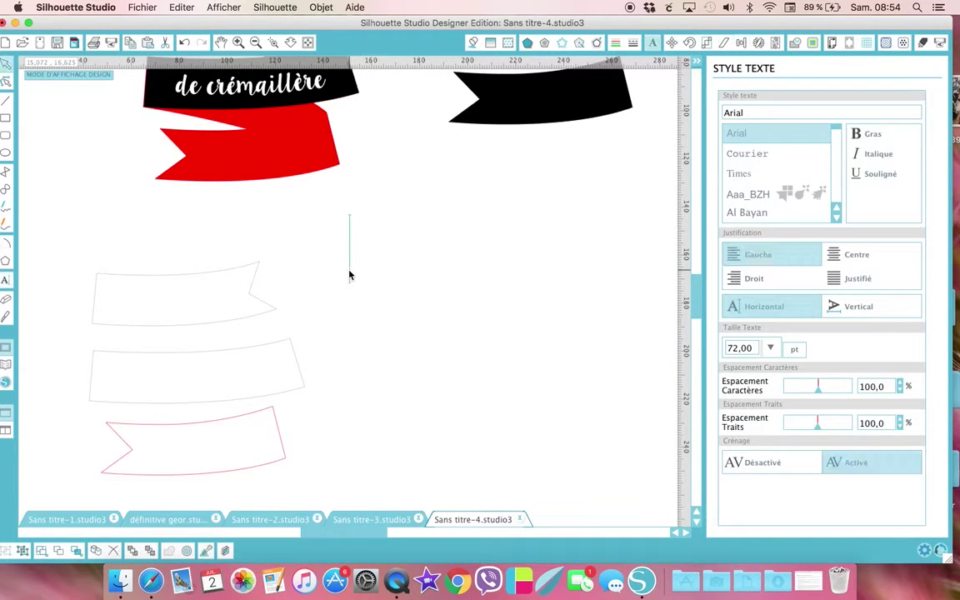
{"action": "type", "text": "au soleil"}
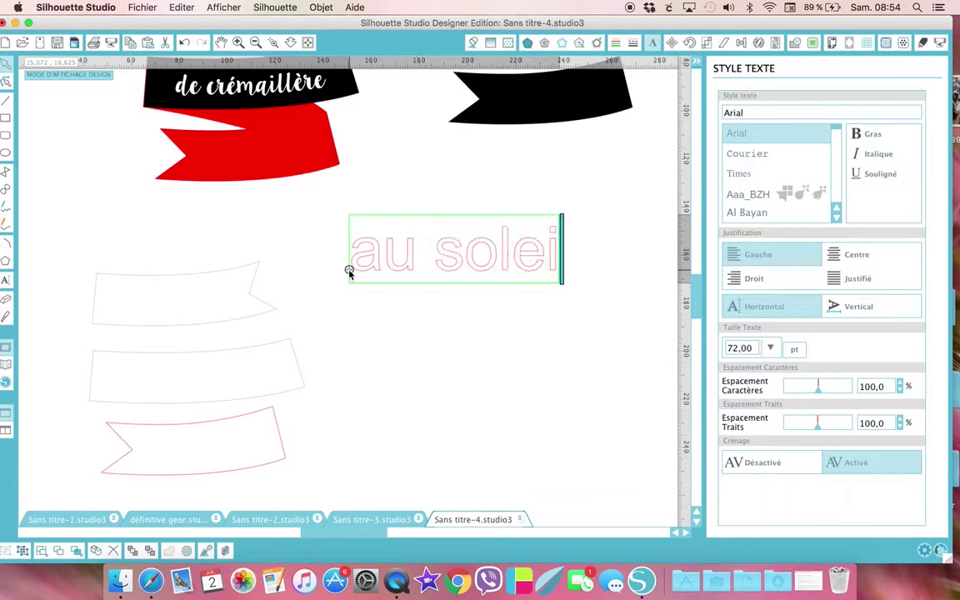
{"action": "left_click", "coordinate": [433, 330]}
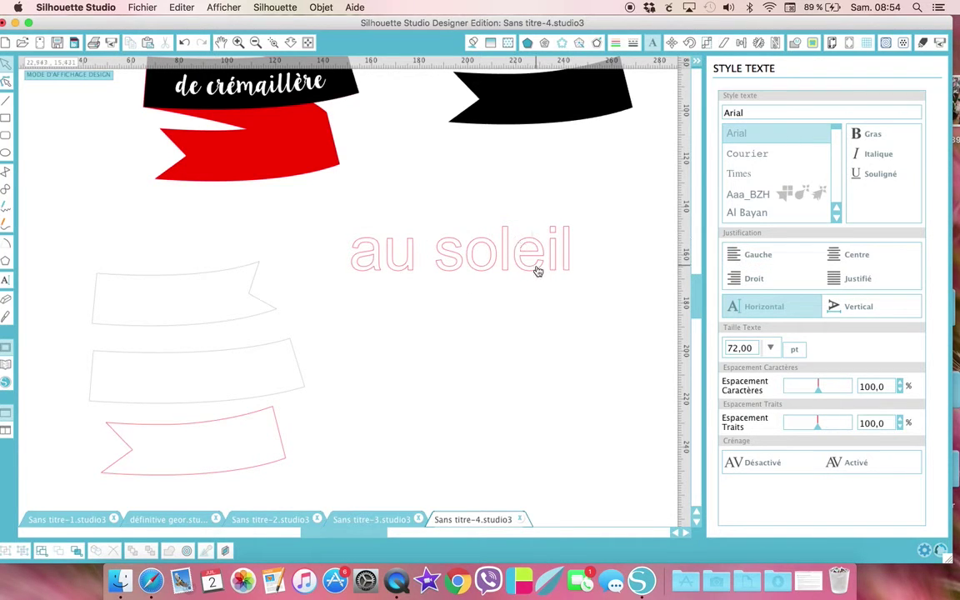
Step: Change the font of "au soleil" to lillyBelle
{"action": "left_click", "coordinate": [536, 269]}
{"action": "left_click_drag", "start_coordinate": [770, 114], "coordinate": [691, 117]}
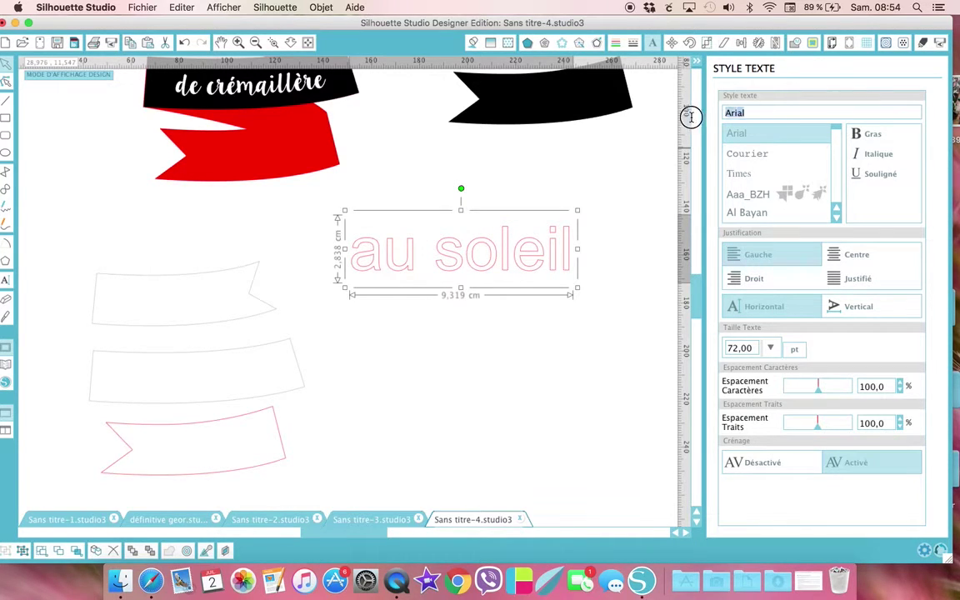
{"action": "type", "text": "li"}
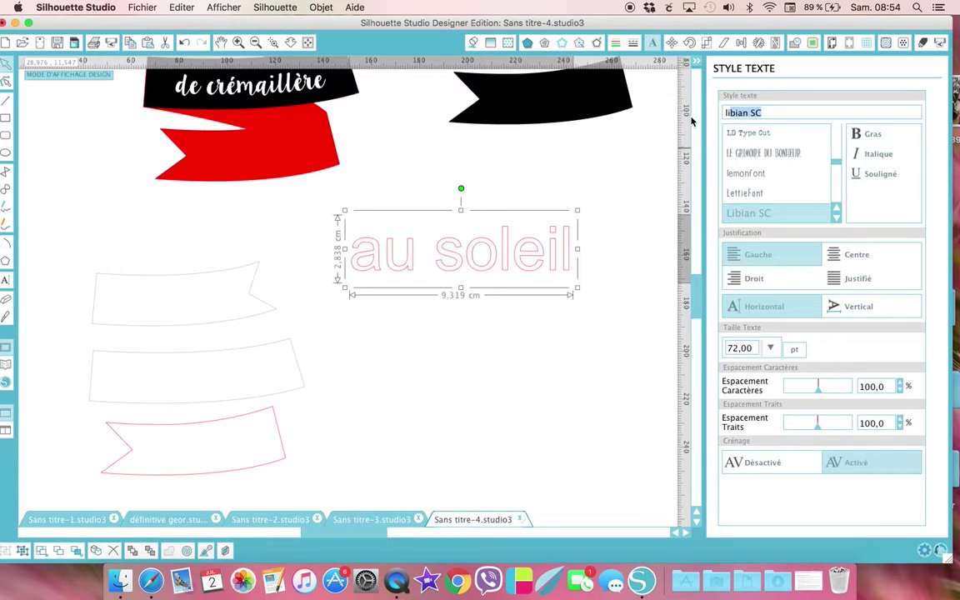
{"action": "type", "text": "l"}
{"action": "key", "text": "Return"}
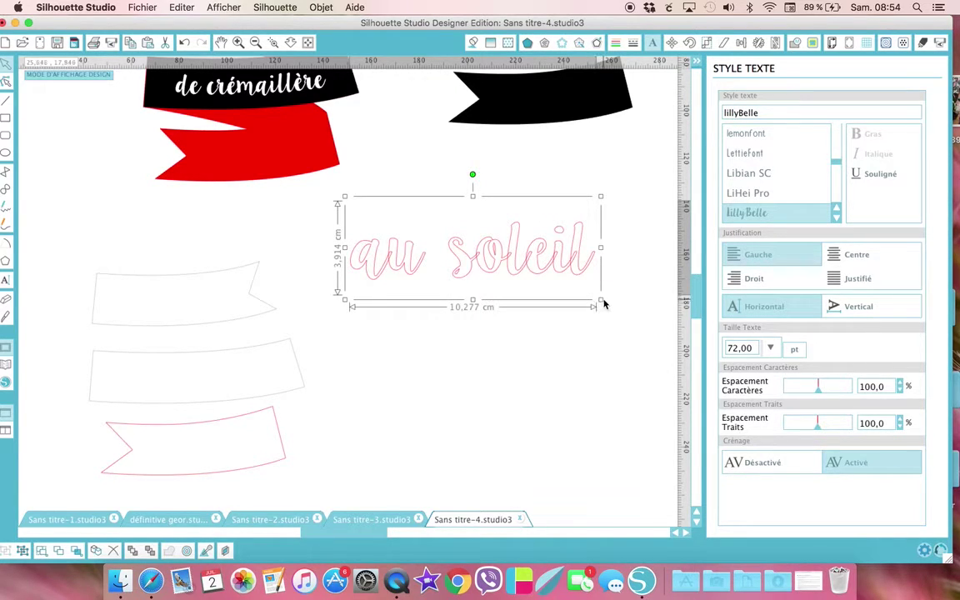
Step: Scale "au soleil" down to about 4.94 cm wide and place it beside the middle outlined banner
{"action": "left_click_drag", "start_coordinate": [602, 300], "coordinate": [492, 251]}
{"action": "scroll", "coordinate": [401, 438], "scroll_direction": "down", "scroll_amount": 2}
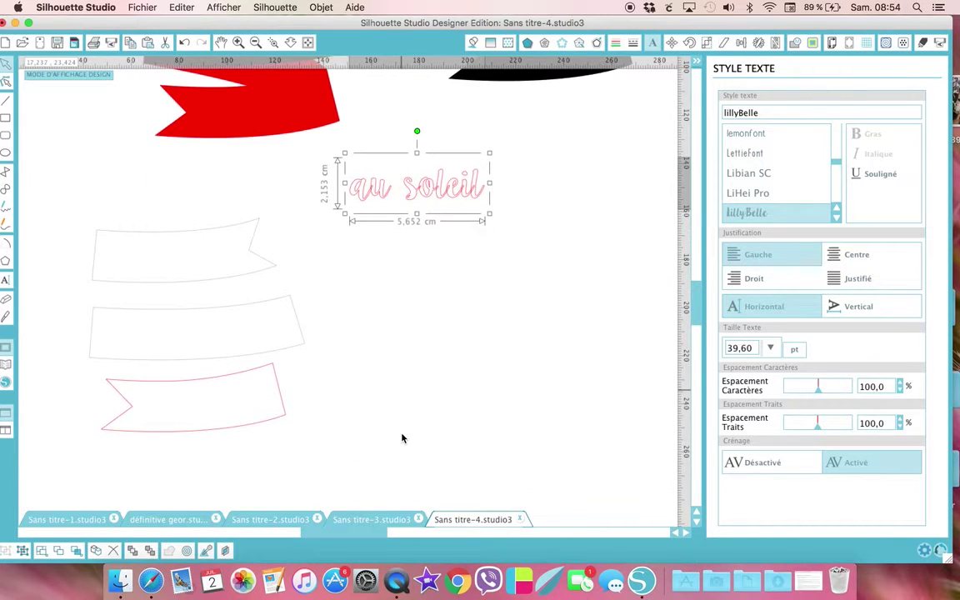
{"action": "left_click_drag", "start_coordinate": [416, 195], "coordinate": [414, 326]}
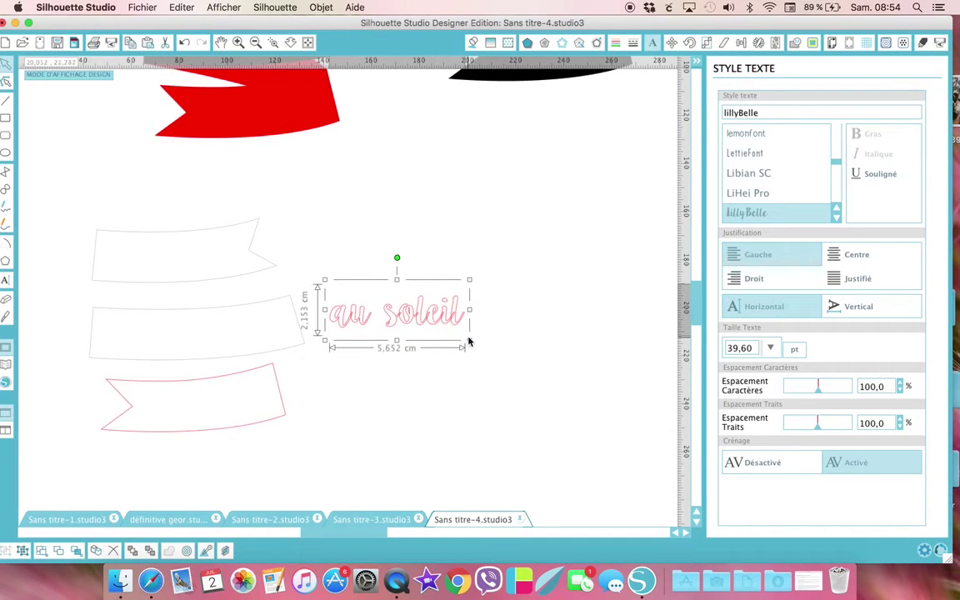
{"action": "left_click_drag", "start_coordinate": [471, 341], "coordinate": [454, 328]}
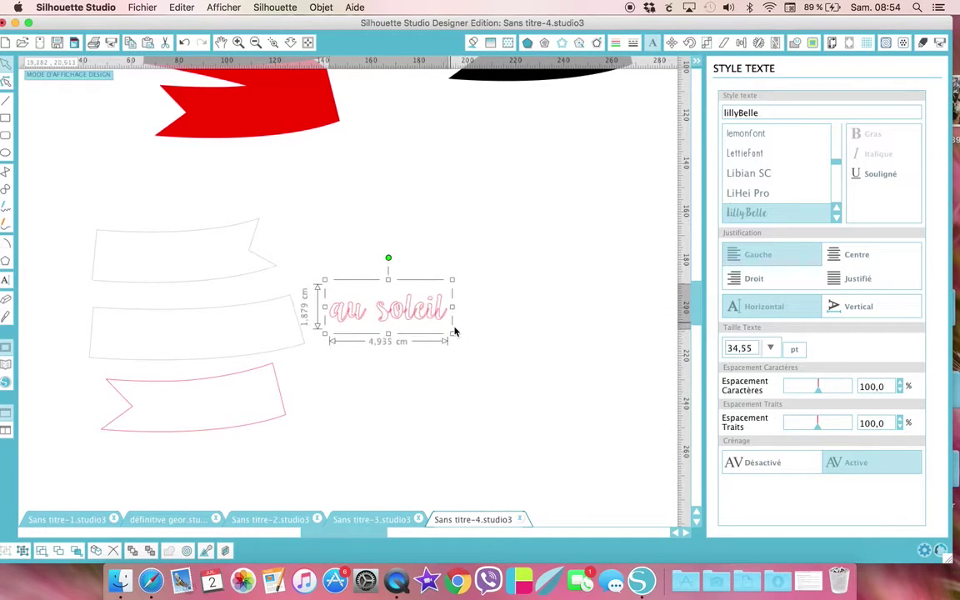
Step: Curve "au soleil" along the lower edge of the bottom outlined banner and reduce its character spacing to 79.5%
{"action": "double_click", "coordinate": [420, 318]}
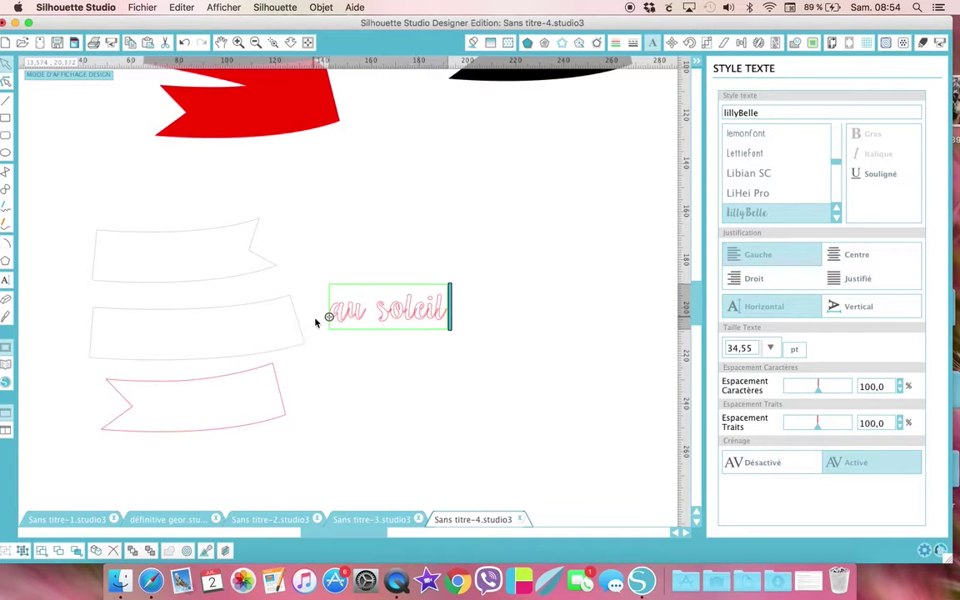
{"action": "left_click_drag", "start_coordinate": [325, 317], "coordinate": [135, 425]}
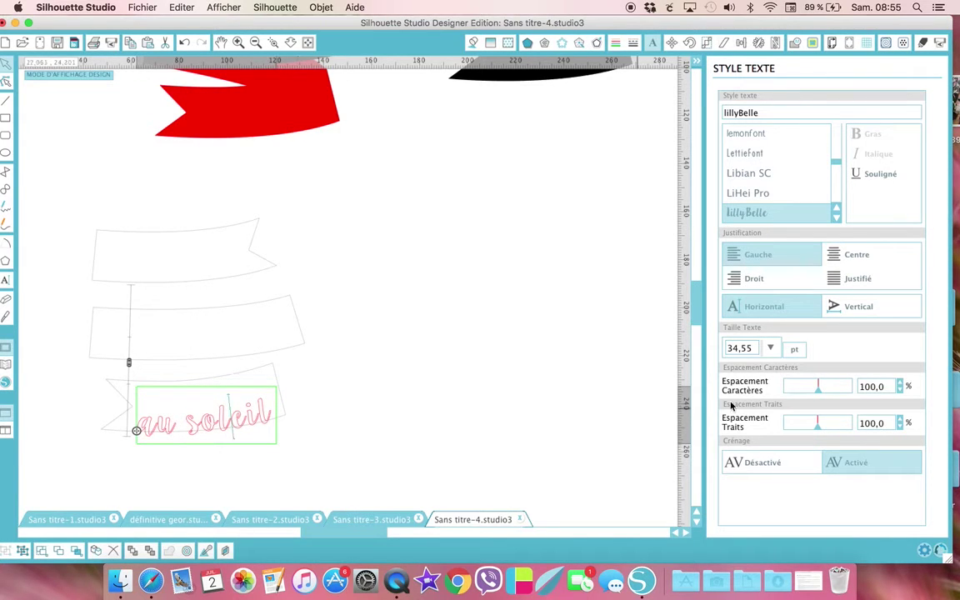
{"action": "left_click_drag", "start_coordinate": [820, 392], "coordinate": [813, 390]}
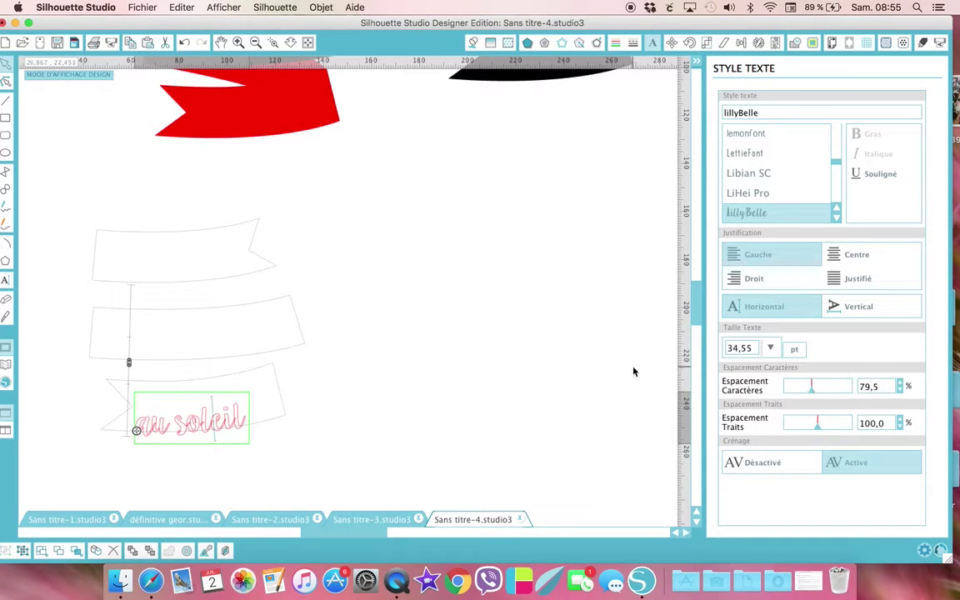
{"action": "left_click", "coordinate": [574, 319]}
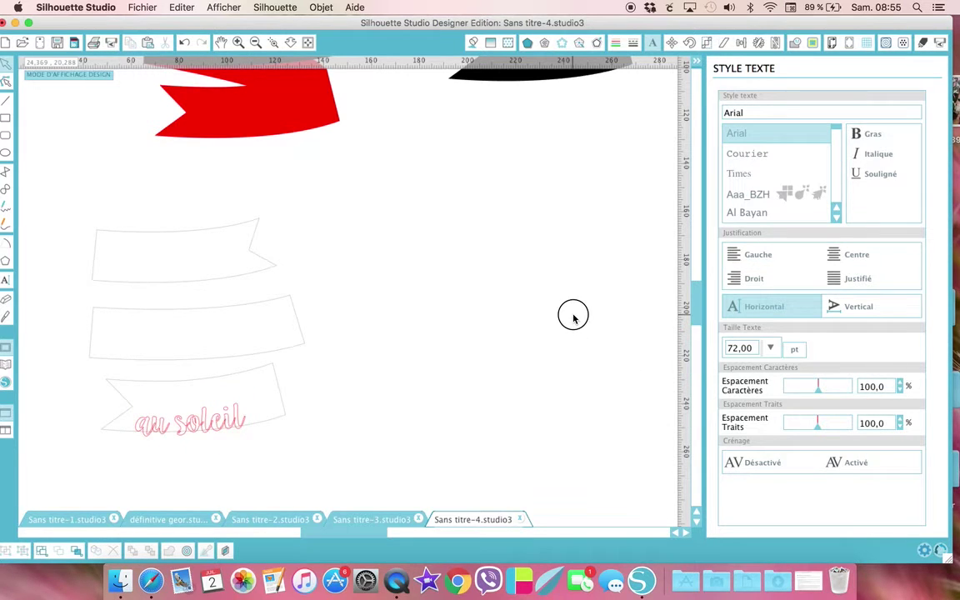
Step: Weld the letters of the curved "au soleil" text together
{"action": "left_click", "coordinate": [221, 428]}
{"action": "right_click", "coordinate": [221, 429]}
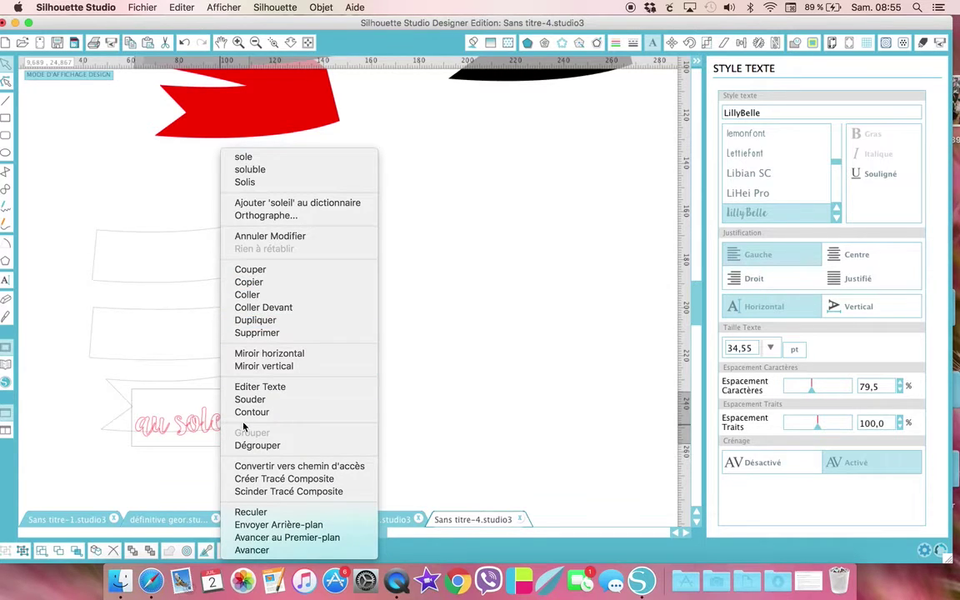
{"action": "left_click", "coordinate": [249, 402]}
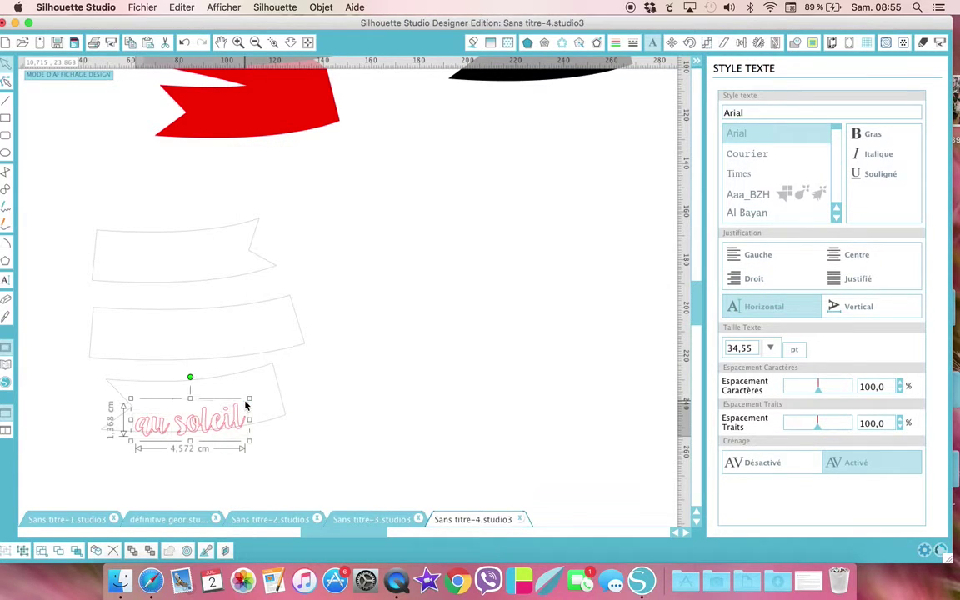
Step: Give the welded "au soleil" lettering a white fill and a white line colour
{"action": "left_click", "coordinate": [473, 44]}
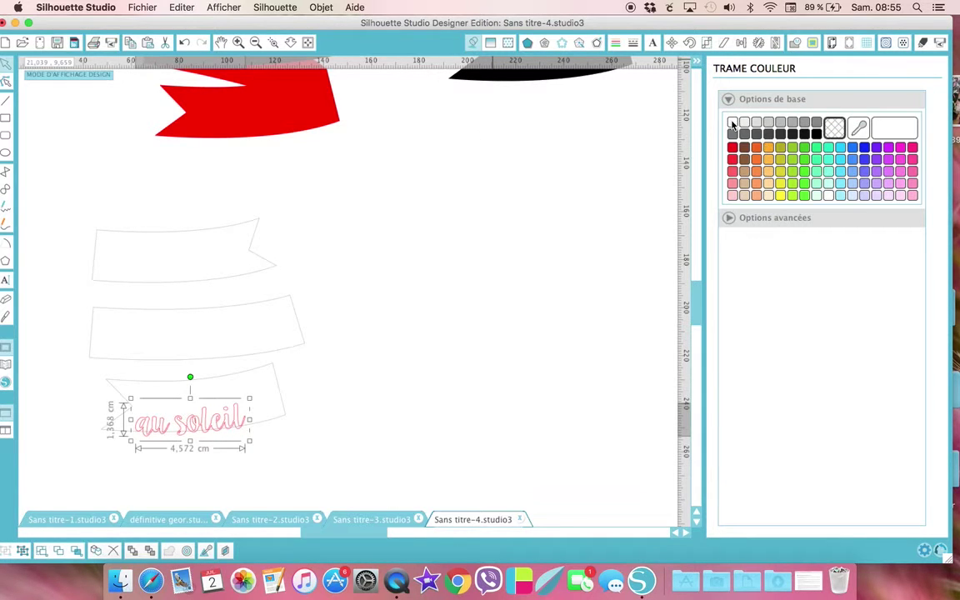
{"action": "left_click", "coordinate": [733, 124]}
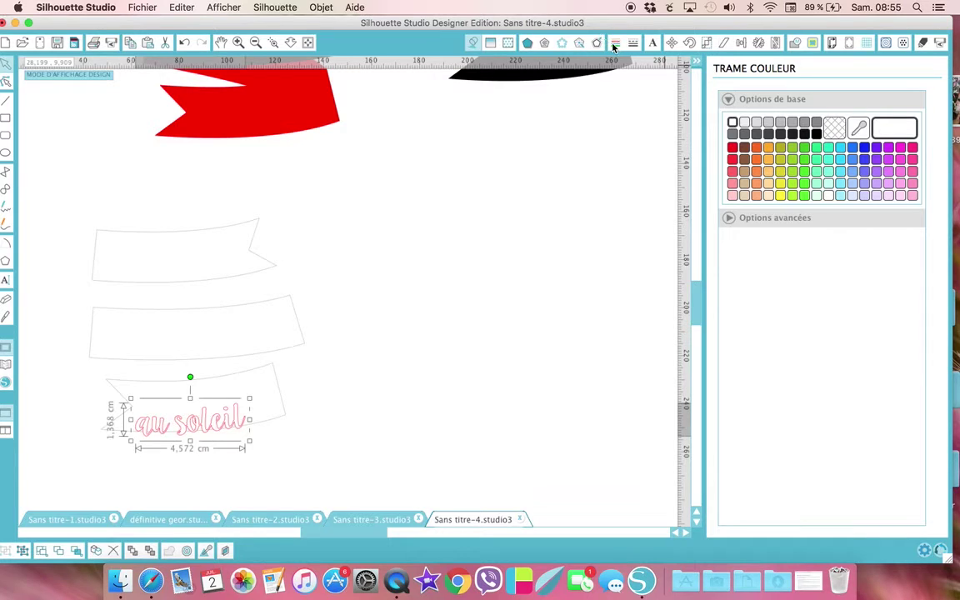
{"action": "left_click", "coordinate": [615, 42]}
{"action": "left_click", "coordinate": [733, 124]}
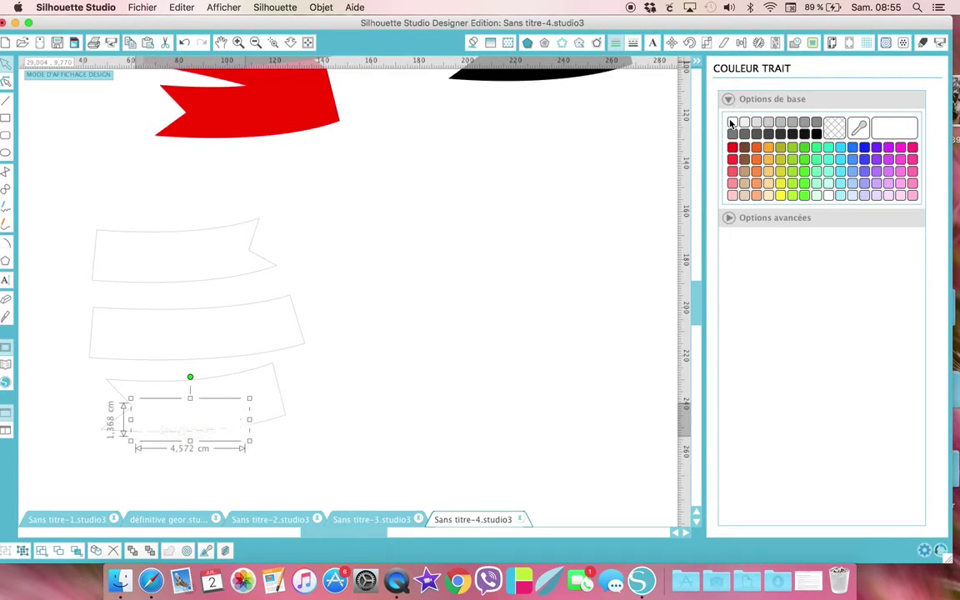
Step: Place the white "au soleil" lettering on the remaining blank black banner and scale it down to fit inside
{"action": "scroll", "coordinate": [416, 252], "scroll_direction": "up", "scroll_amount": 3}
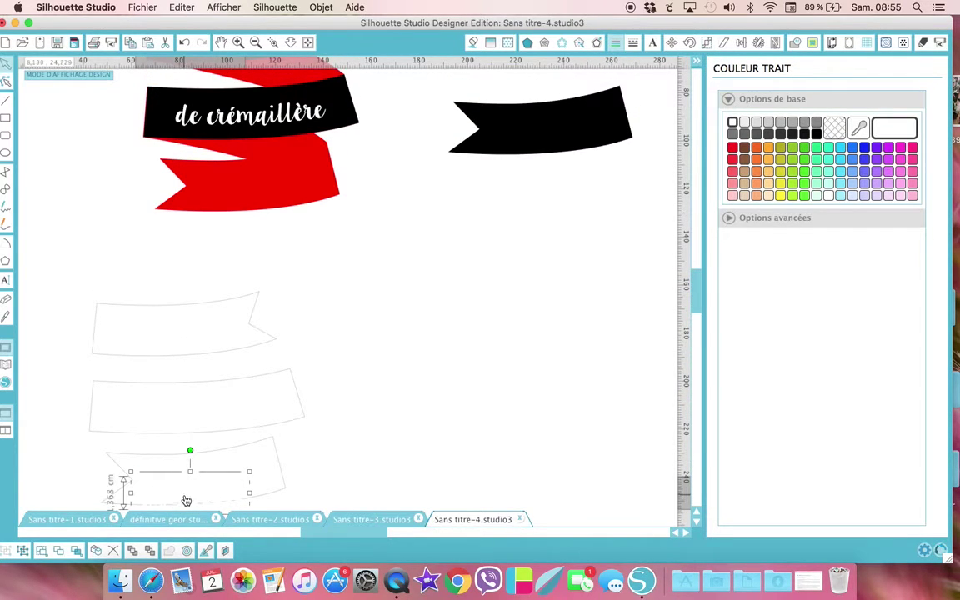
{"action": "left_click_drag", "start_coordinate": [184, 498], "coordinate": [546, 130]}
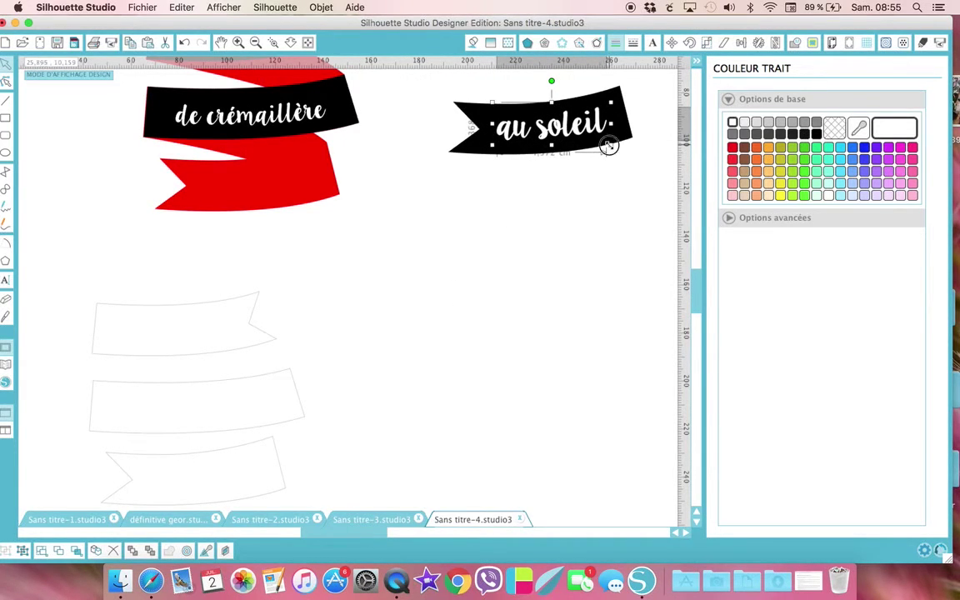
{"action": "left_click_drag", "start_coordinate": [610, 146], "coordinate": [554, 127]}
Step: Delete the three outlined guide banners in the lower part of the page
{"action": "scroll", "coordinate": [131, 271], "scroll_direction": "down", "scroll_amount": 2}
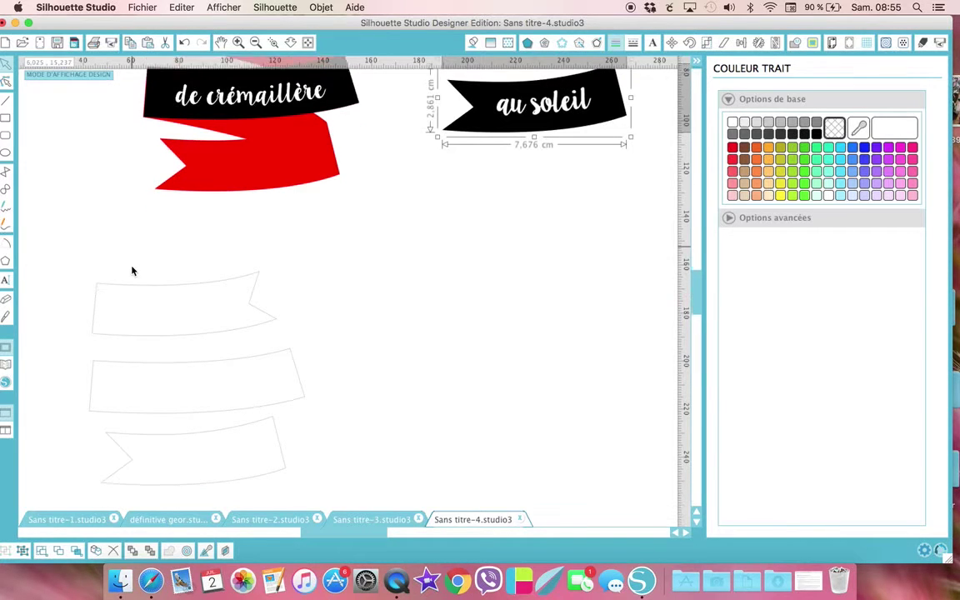
{"action": "scroll", "coordinate": [131, 271], "scroll_direction": "down", "scroll_amount": 2}
{"action": "left_click_drag", "start_coordinate": [38, 206], "coordinate": [377, 495]}
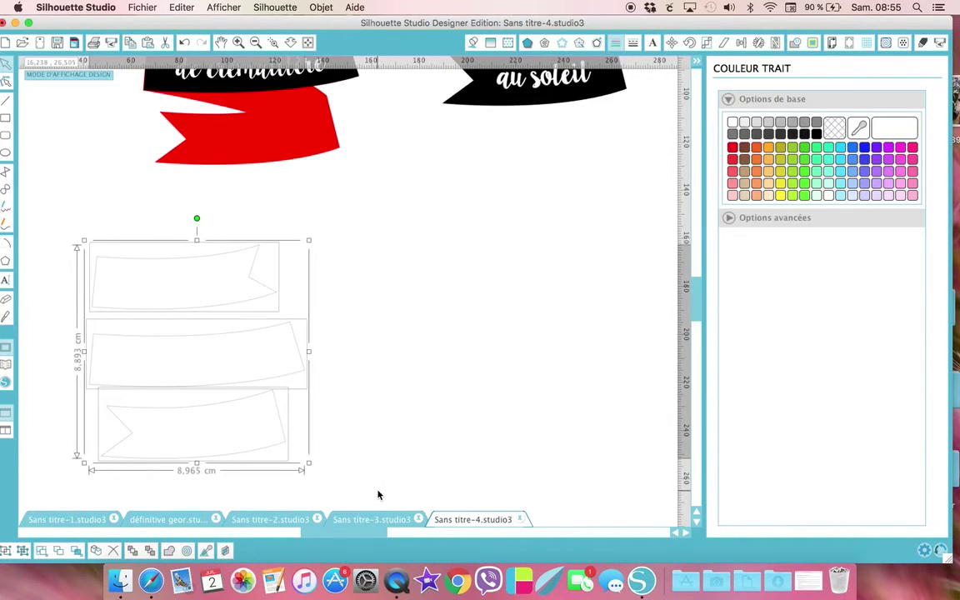
{"action": "key", "text": "Delete"}
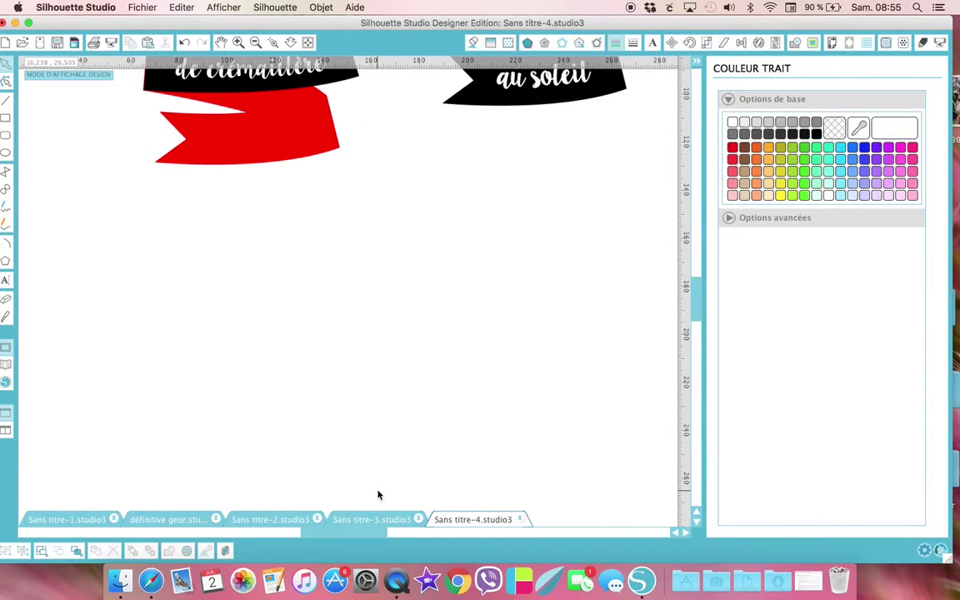
Step: Search the library for "hea" and insert the heart conversation bubble design into the document
{"action": "left_click", "coordinate": [5, 365]}
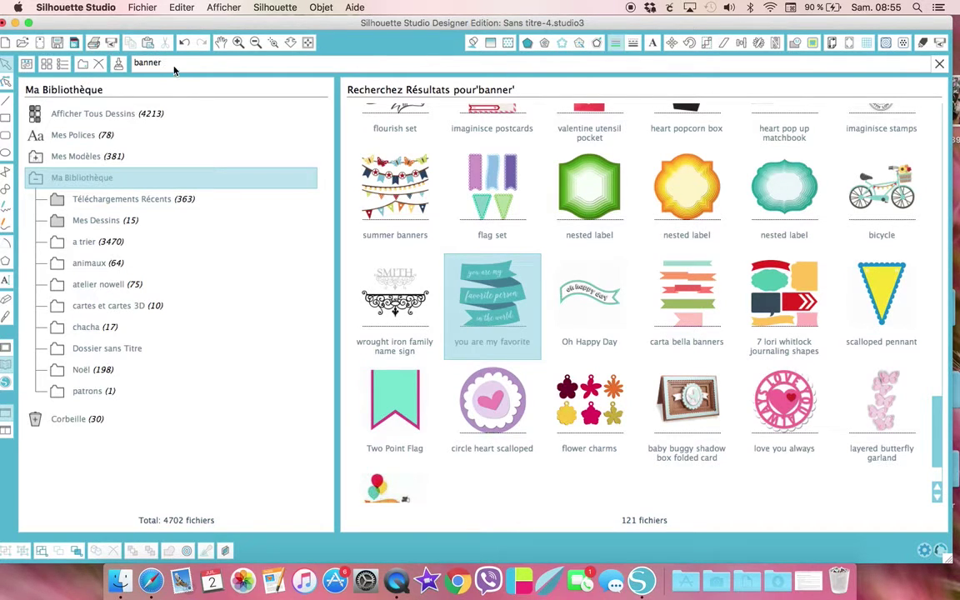
{"action": "double_click", "coordinate": [136, 64]}
{"action": "type", "text": "hea"}
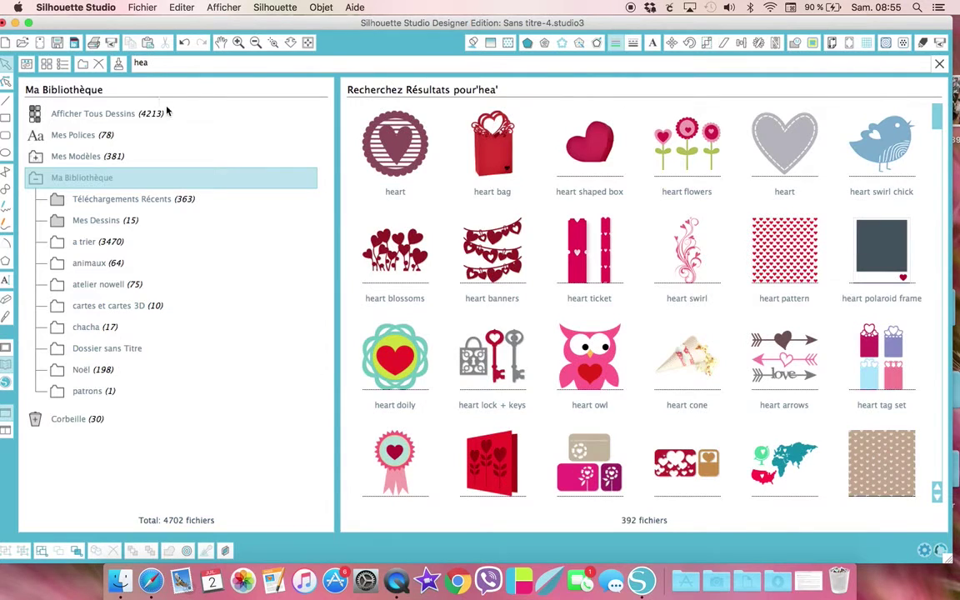
{"action": "scroll", "coordinate": [581, 226], "scroll_direction": "down", "scroll_amount": 6}
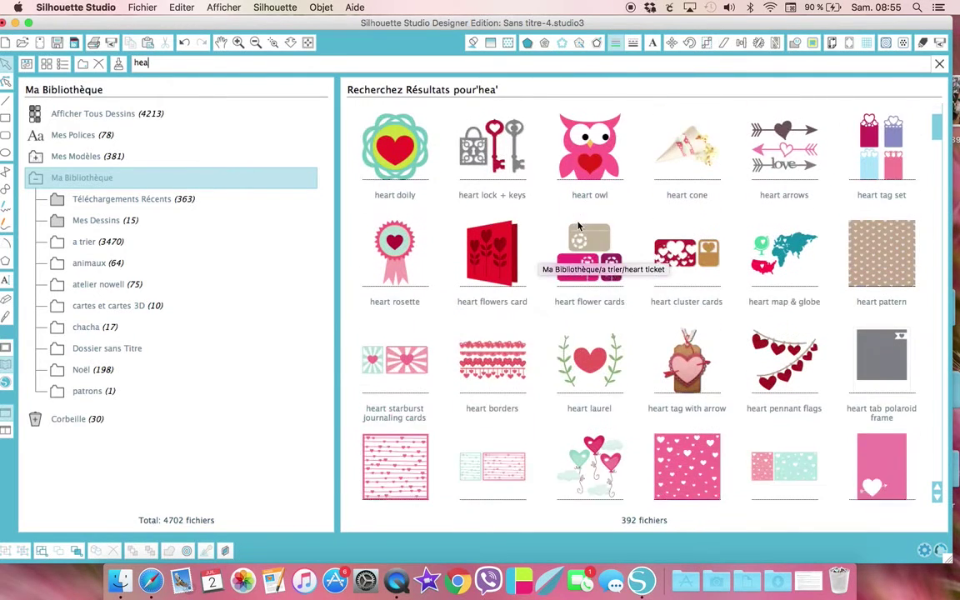
{"action": "scroll", "coordinate": [581, 227], "scroll_direction": "down", "scroll_amount": 4}
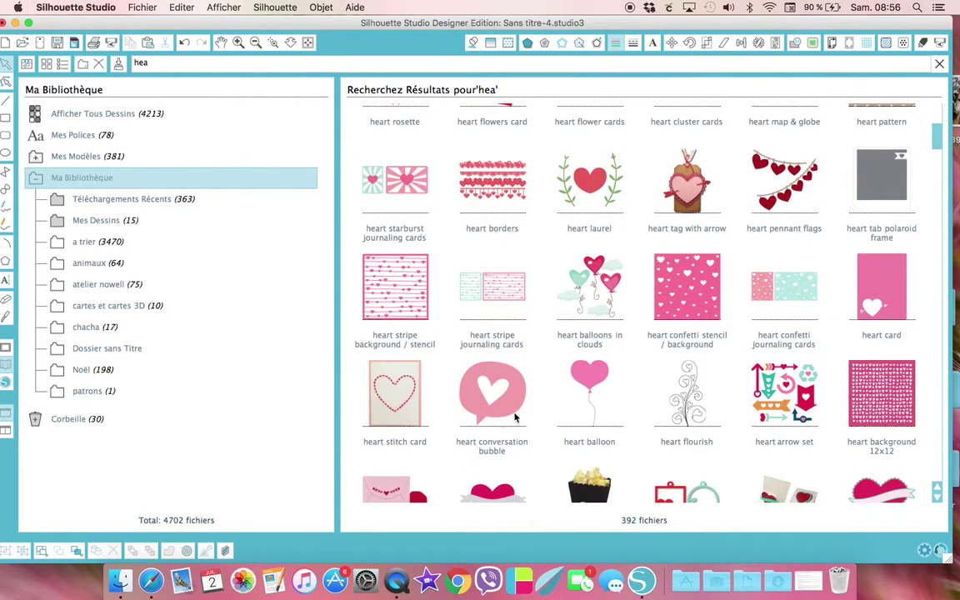
{"action": "double_click", "coordinate": [505, 404]}
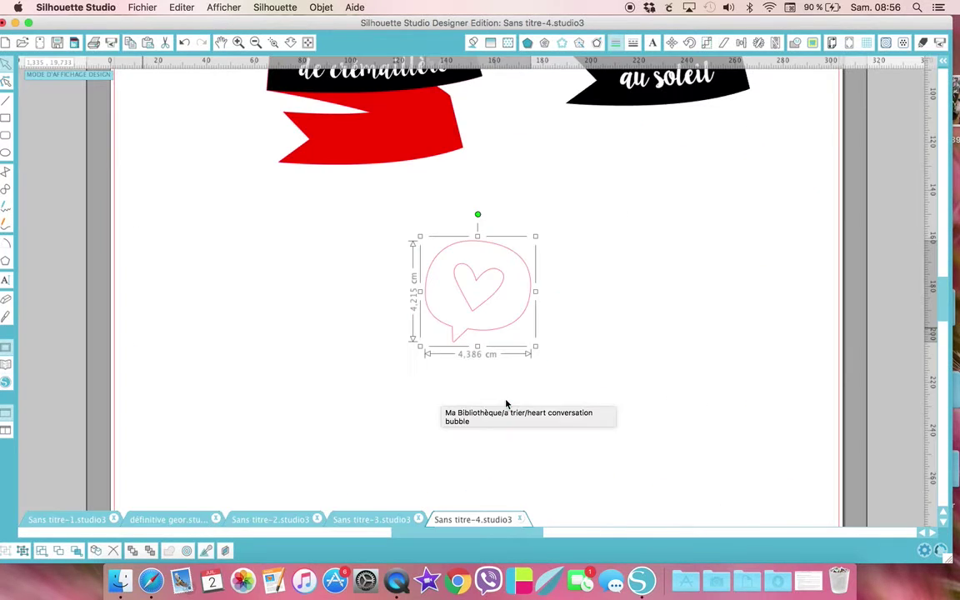
Step: Split and ungroup the conversation bubble design, and delete the outer bubble so that only the heart is kept
{"action": "right_click", "coordinate": [481, 324]}
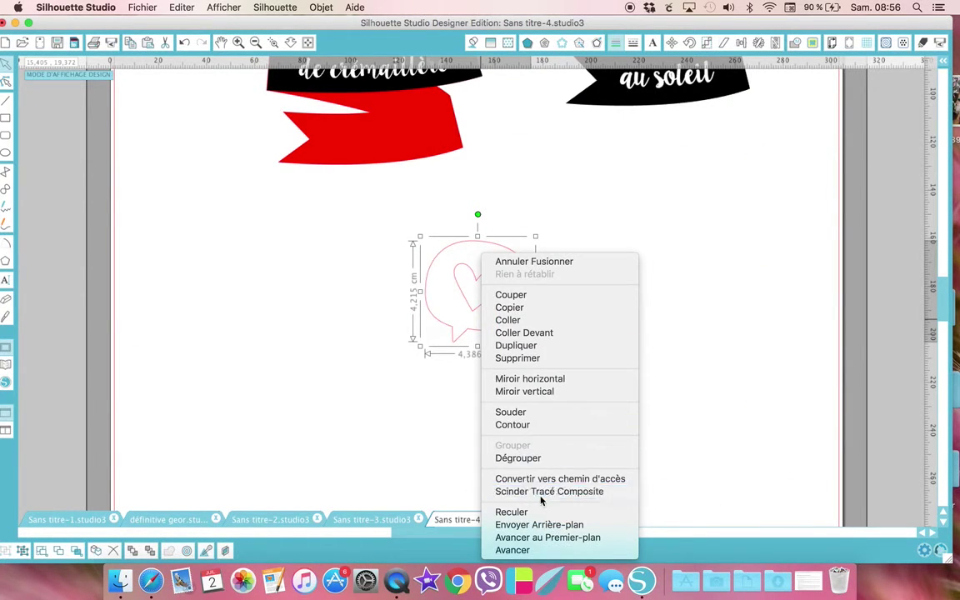
{"action": "left_click", "coordinate": [542, 495]}
{"action": "right_click", "coordinate": [500, 337]}
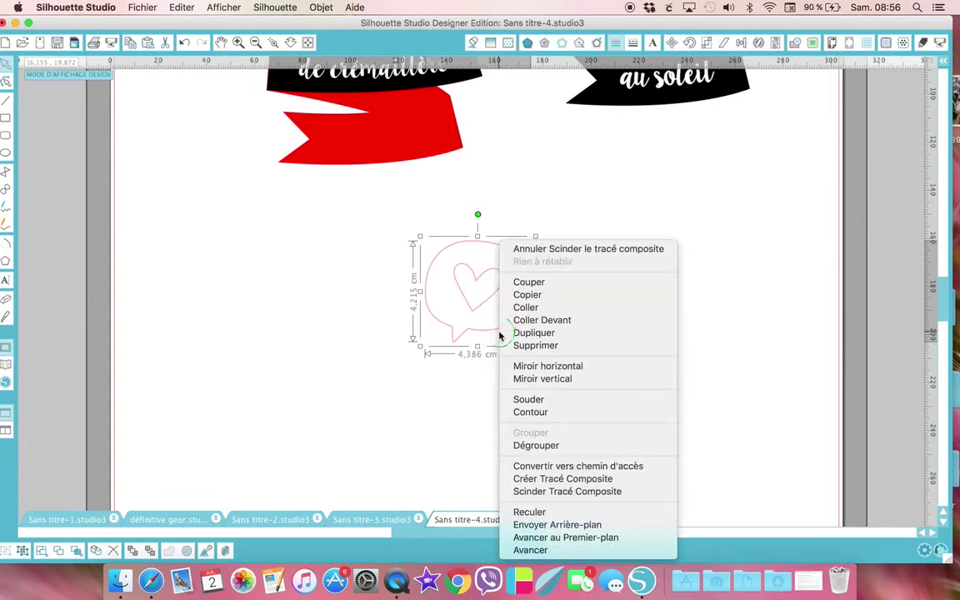
{"action": "left_click", "coordinate": [515, 492]}
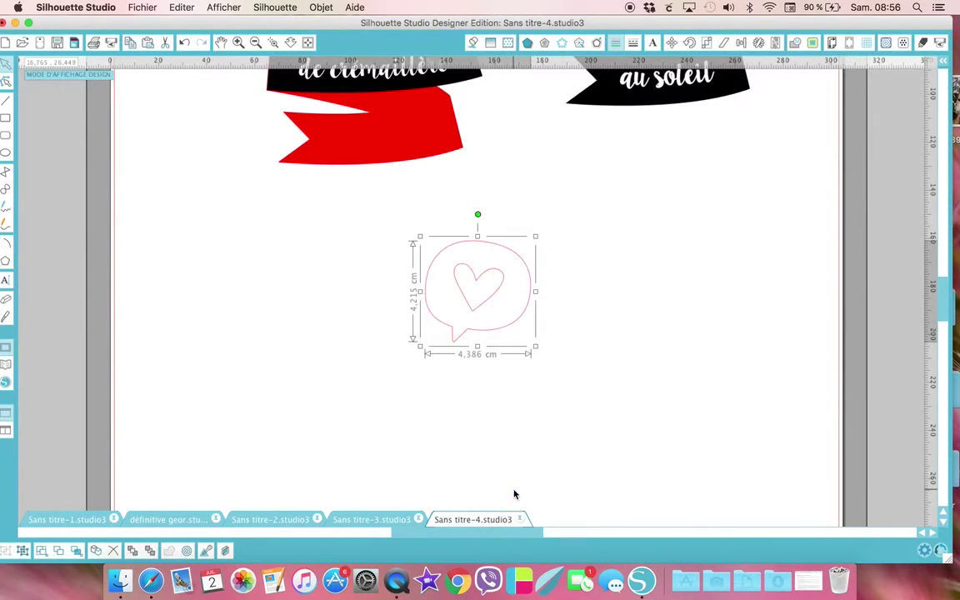
{"action": "left_click", "coordinate": [495, 276]}
{"action": "right_click", "coordinate": [493, 268]}
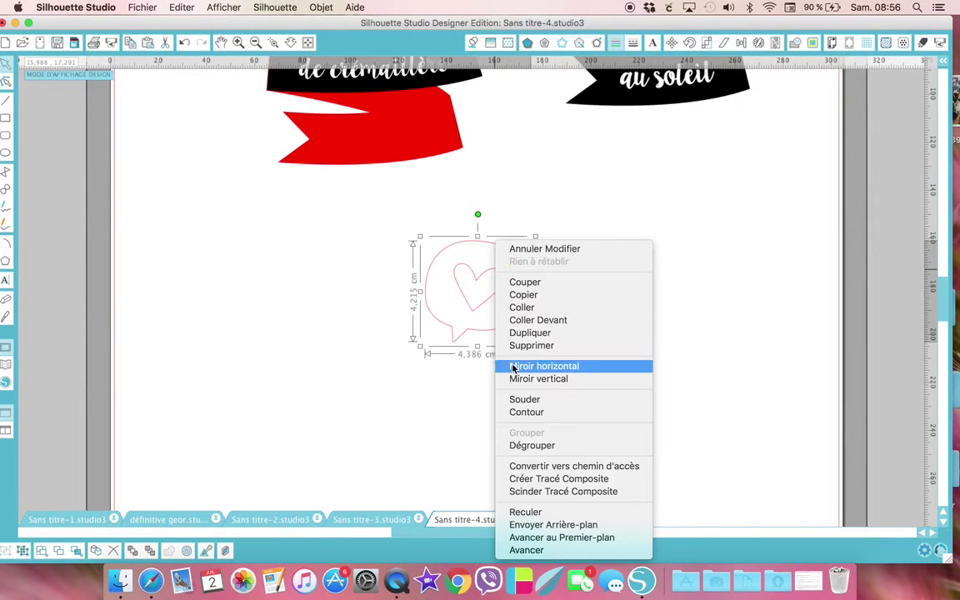
{"action": "left_click", "coordinate": [517, 445]}
{"action": "left_click", "coordinate": [518, 451]}
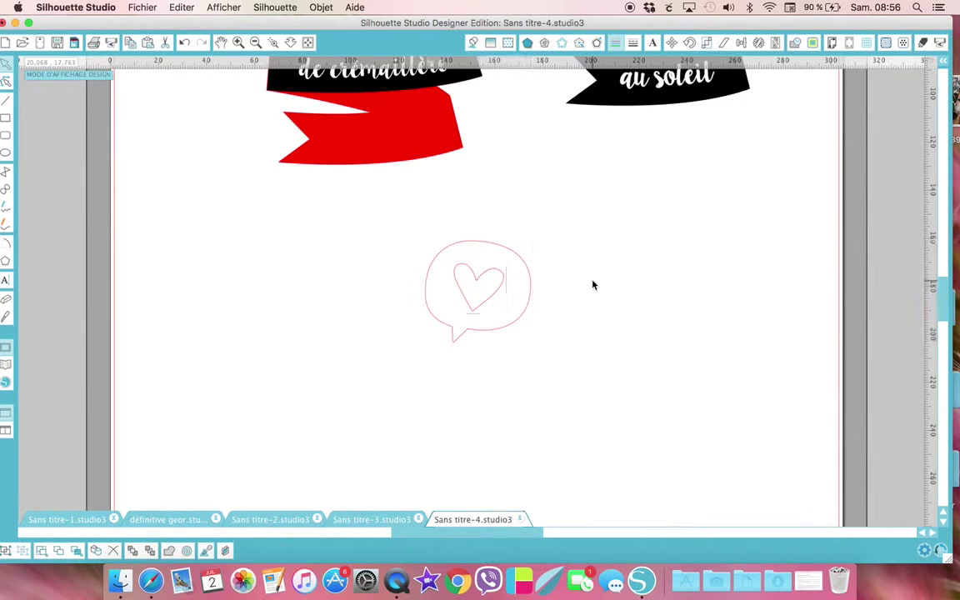
{"action": "left_click", "coordinate": [518, 324]}
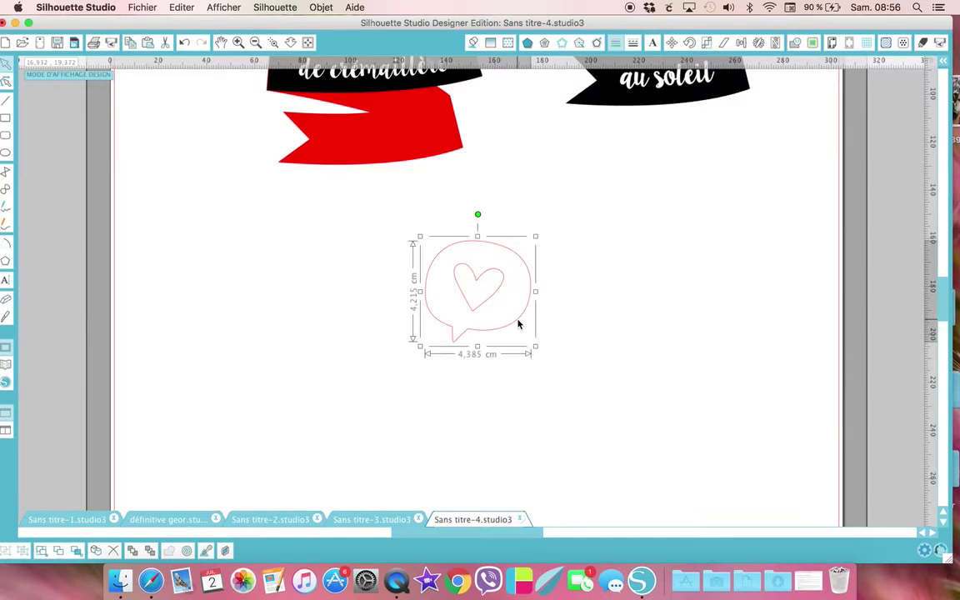
{"action": "key", "text": "Delete"}
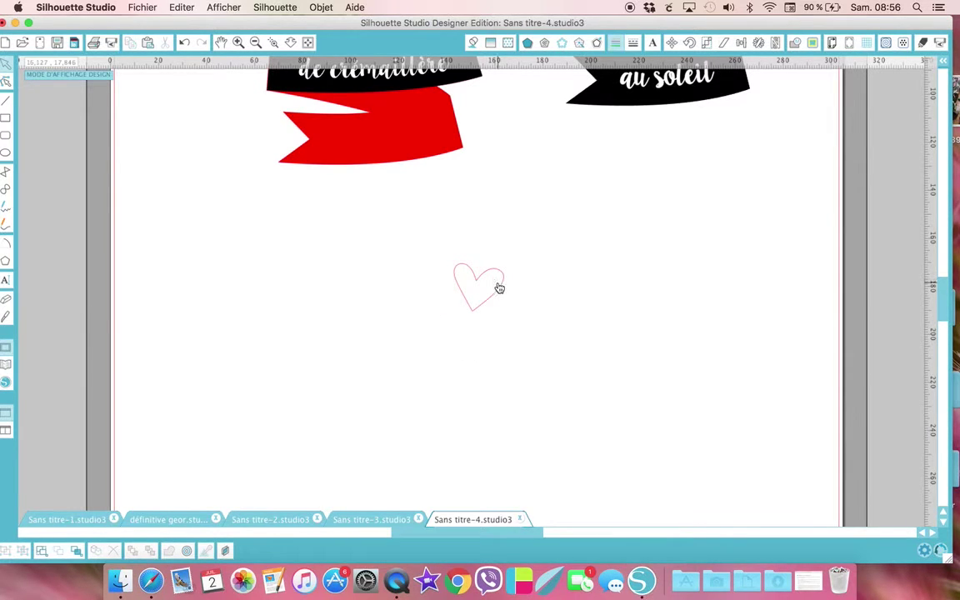
Step: Scale the heart down to about 0.76 cm wide and fill it with red
{"action": "left_click", "coordinate": [499, 296]}
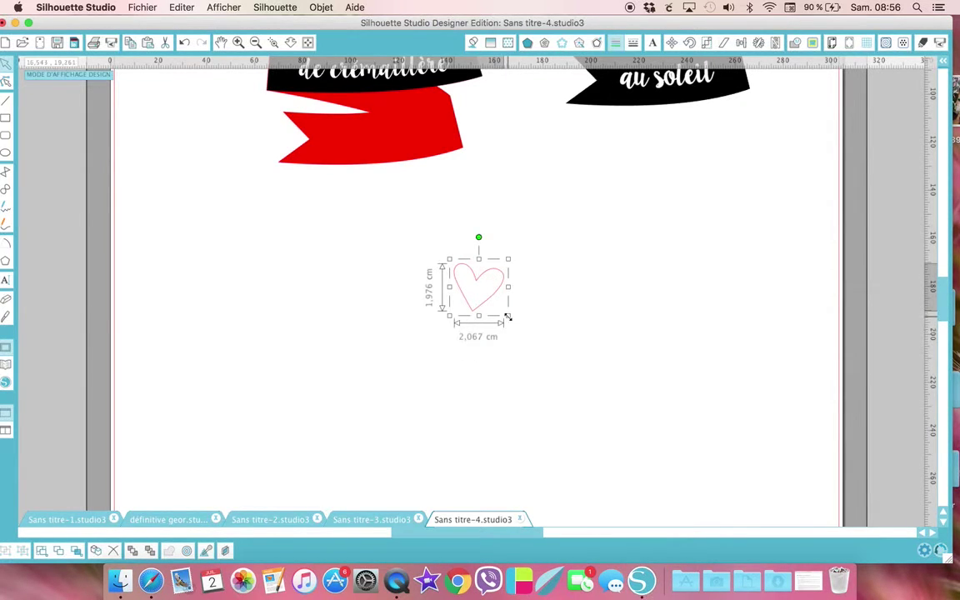
{"action": "left_click_drag", "start_coordinate": [507, 317], "coordinate": [478, 286]}
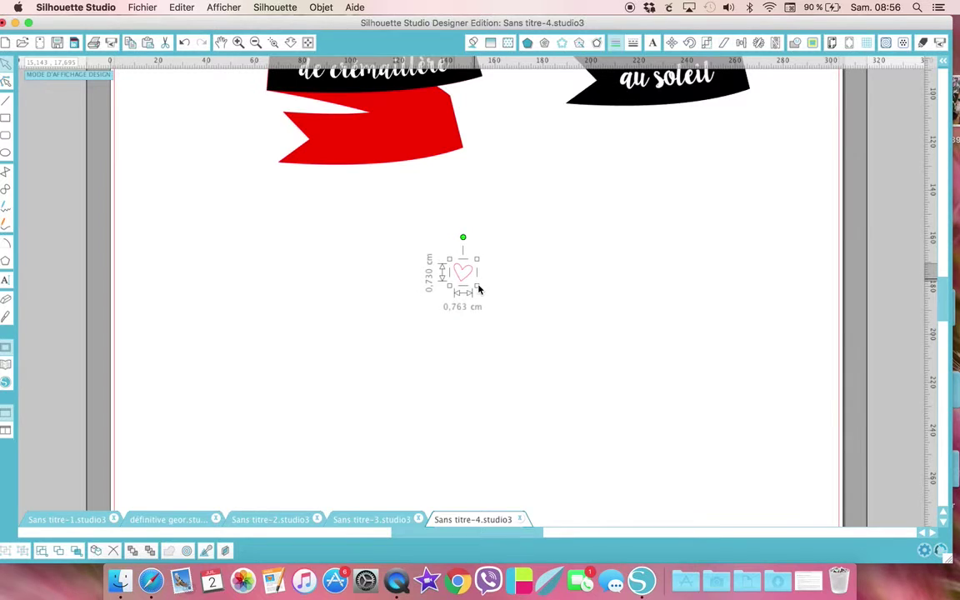
{"action": "left_click", "coordinate": [473, 42]}
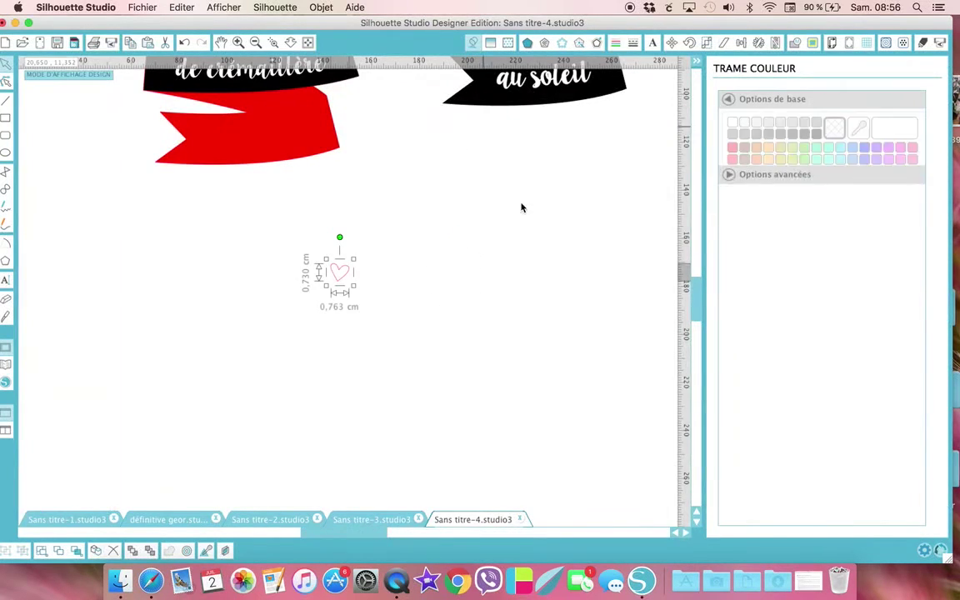
{"action": "left_click", "coordinate": [733, 148]}
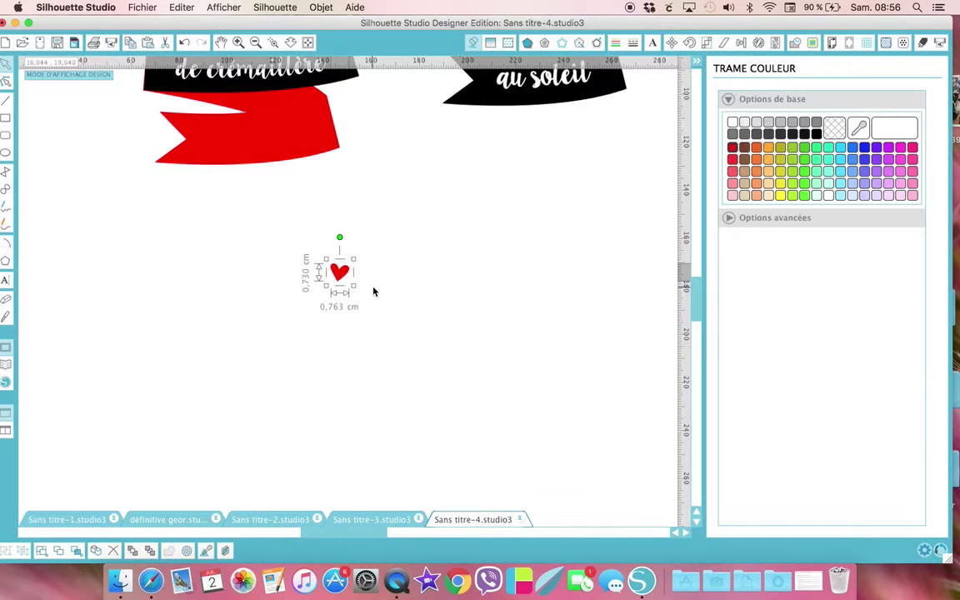
Step: Make a mirrored copy of the heart to its left and place one heart at each end of "au soleil" on the black banner
{"action": "left_click", "coordinate": [761, 44]}
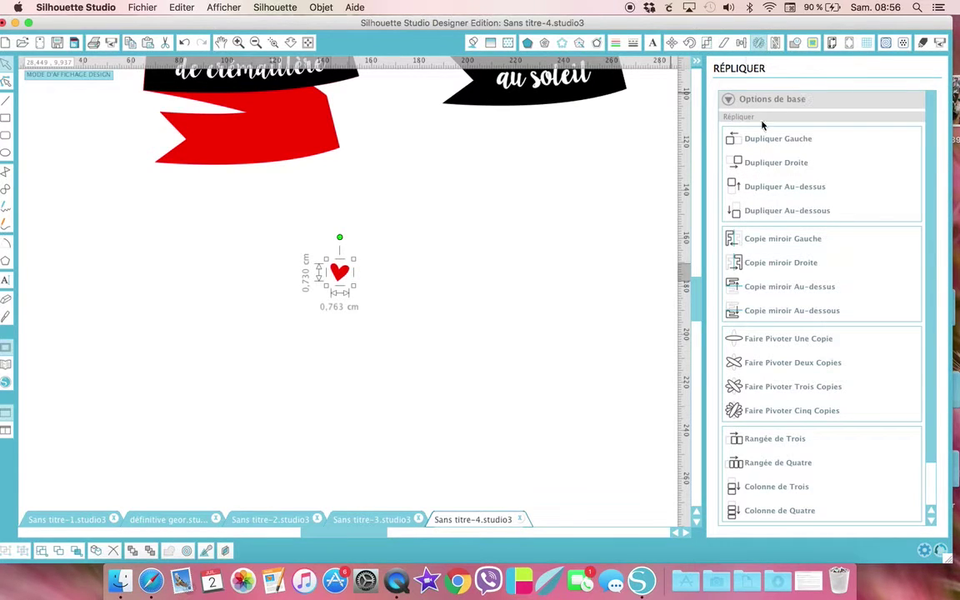
{"action": "left_click", "coordinate": [778, 240]}
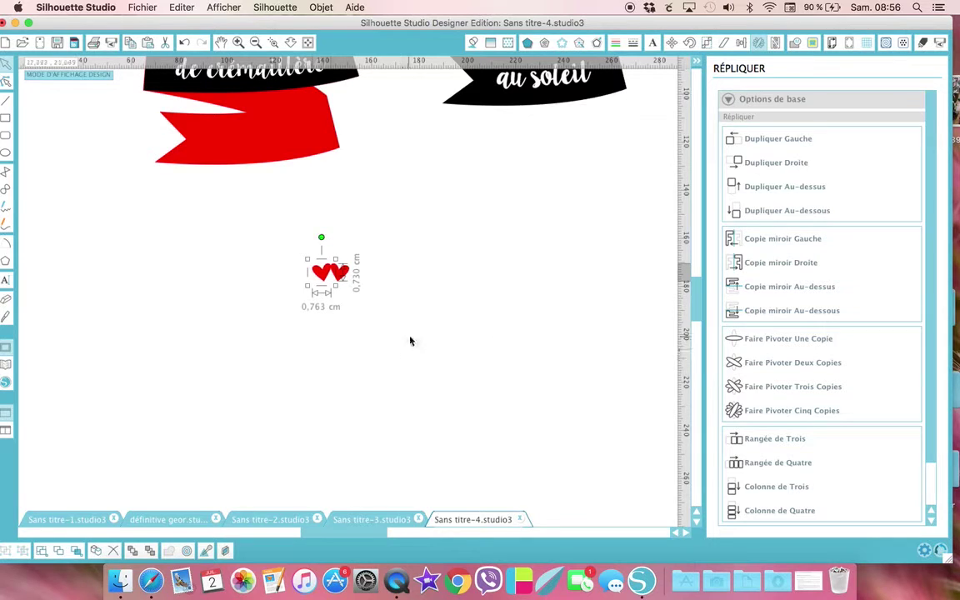
{"action": "scroll", "coordinate": [409, 339], "scroll_direction": "up", "scroll_amount": 2}
{"action": "scroll", "coordinate": [411, 339], "scroll_direction": "up", "scroll_amount": 5}
{"action": "left_click", "coordinate": [386, 382]}
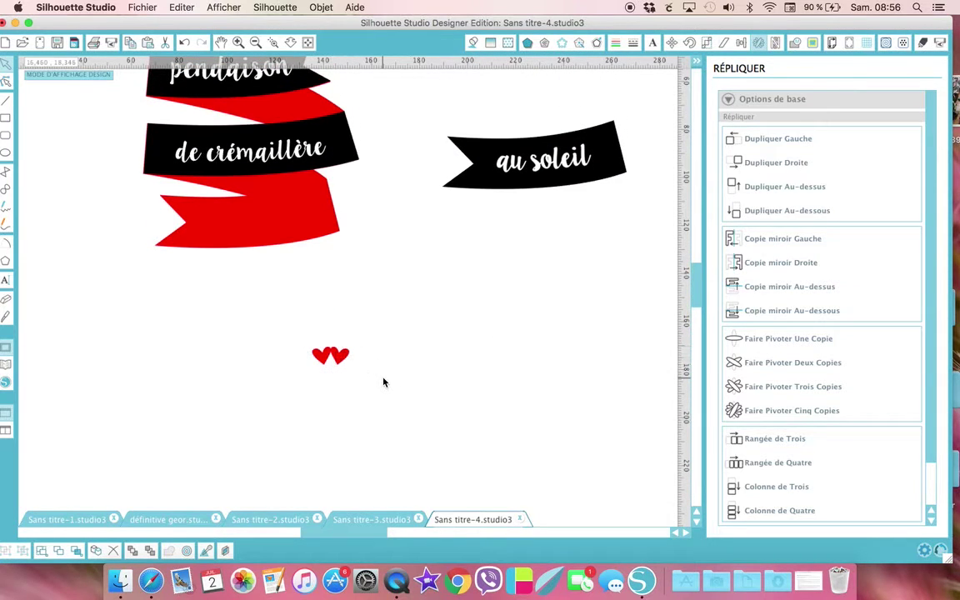
{"action": "left_click_drag", "start_coordinate": [342, 356], "coordinate": [609, 154]}
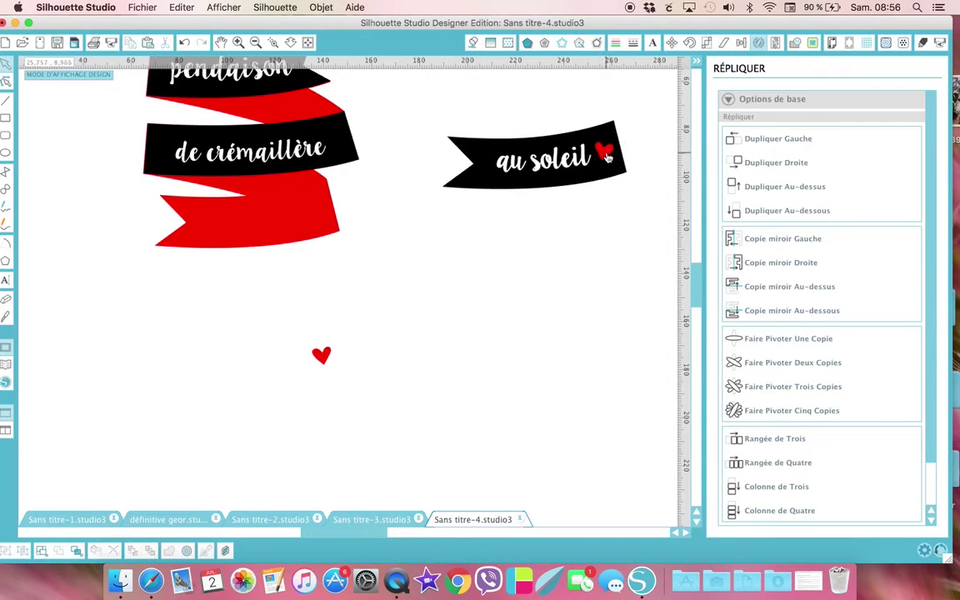
{"action": "left_click_drag", "start_coordinate": [325, 356], "coordinate": [490, 181]}
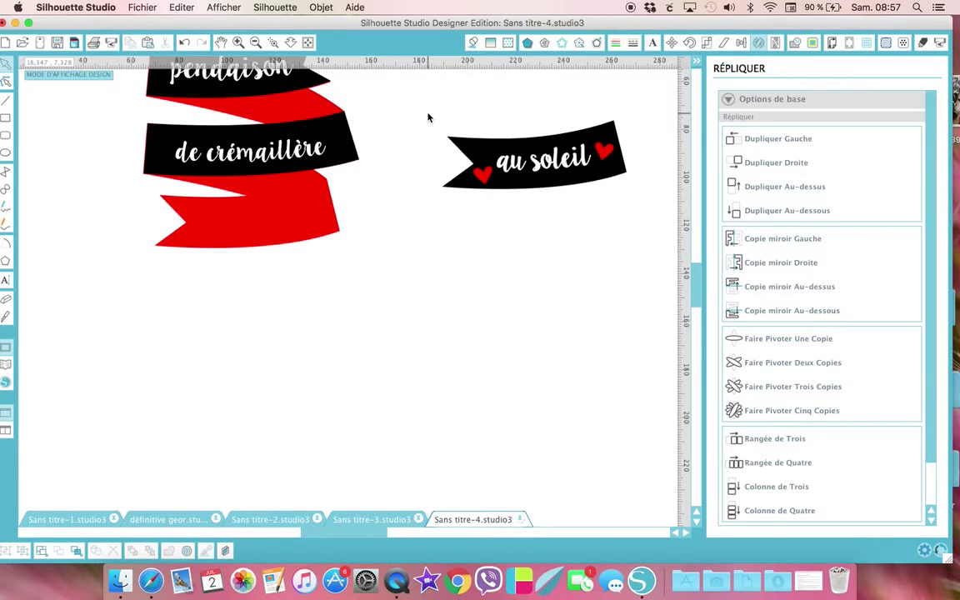
Step: Group the "au soleil" banner with its text and hearts, and place it over the lowest section of the red ribbon
{"action": "left_click_drag", "start_coordinate": [428, 115], "coordinate": [671, 232]}
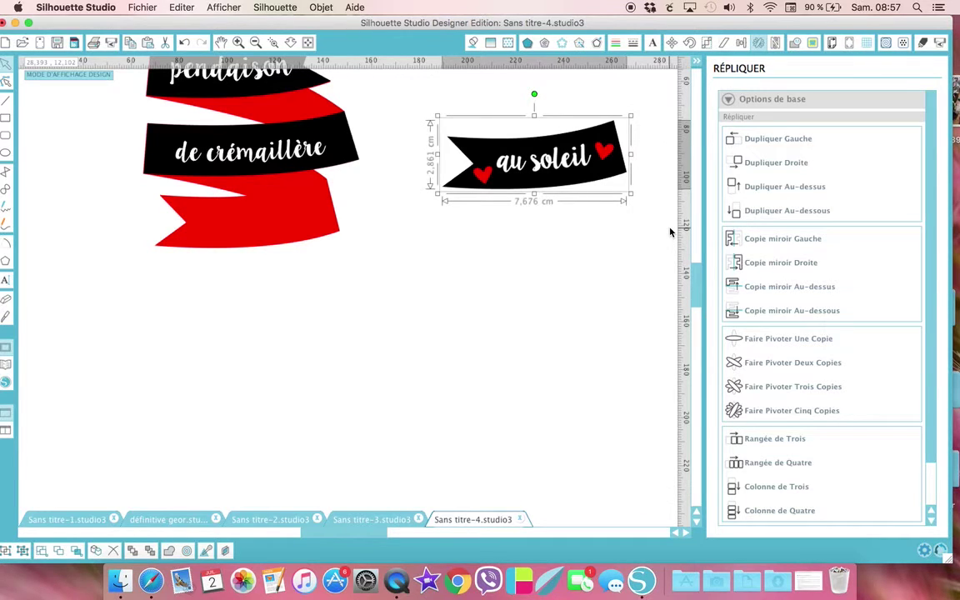
{"action": "right_click", "coordinate": [586, 159]}
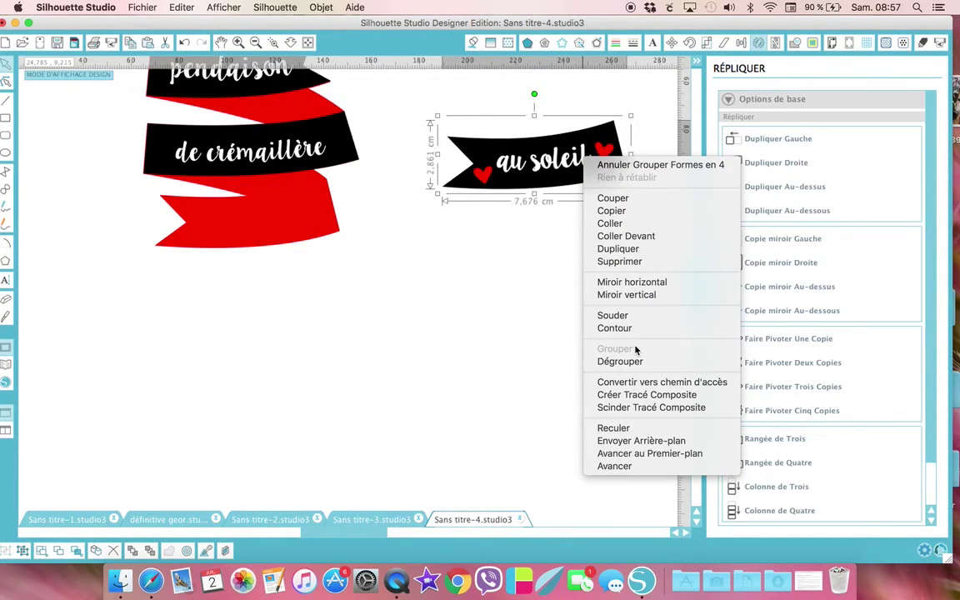
{"action": "left_click", "coordinate": [370, 331]}
{"action": "right_click", "coordinate": [521, 160]}
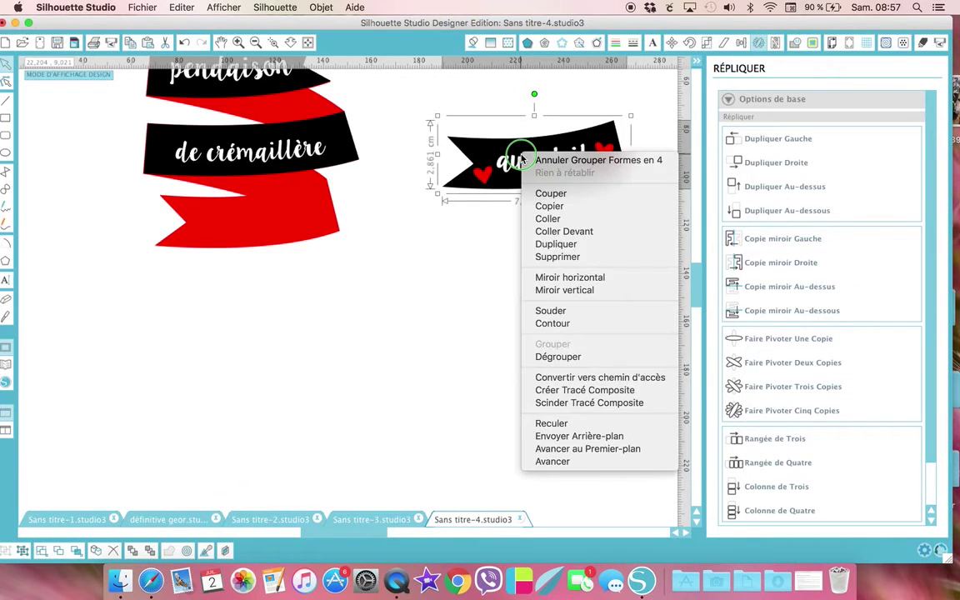
{"action": "left_click", "coordinate": [517, 161]}
{"action": "left_click_drag", "start_coordinate": [517, 162], "coordinate": [234, 220]}
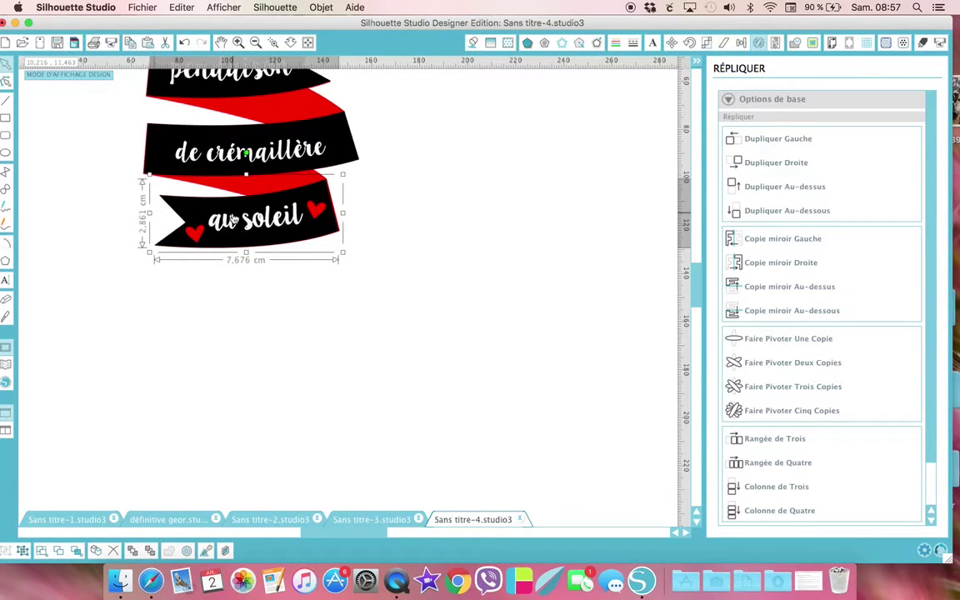
{"action": "scroll", "coordinate": [500, 218], "scroll_direction": "up", "scroll_amount": 3}
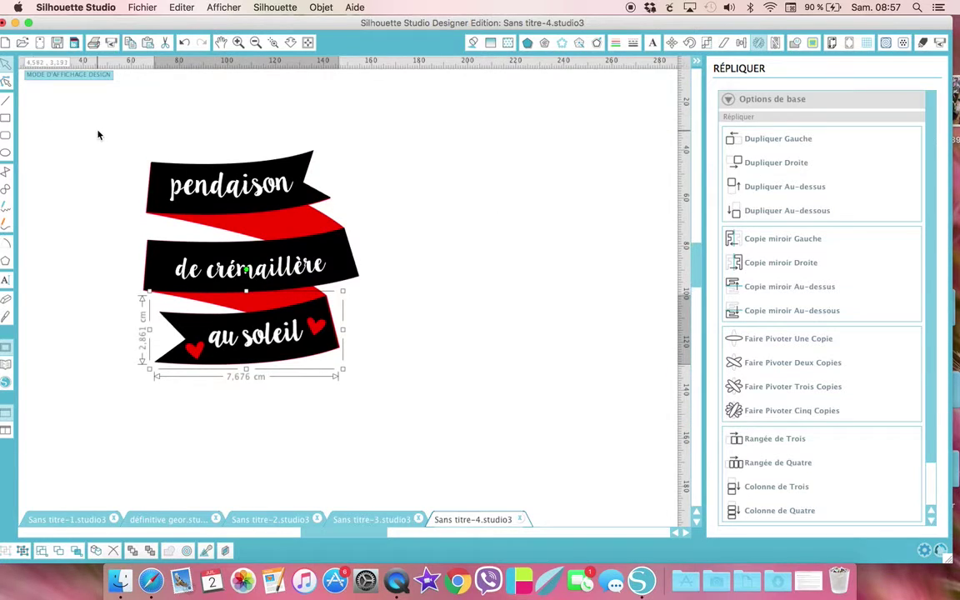
Step: Nudge the "pendaison", "de crémaillère" and "au soleil" banners to align them precisely with the red ribbon underneath
{"action": "left_click_drag", "start_coordinate": [97, 130], "coordinate": [479, 455]}
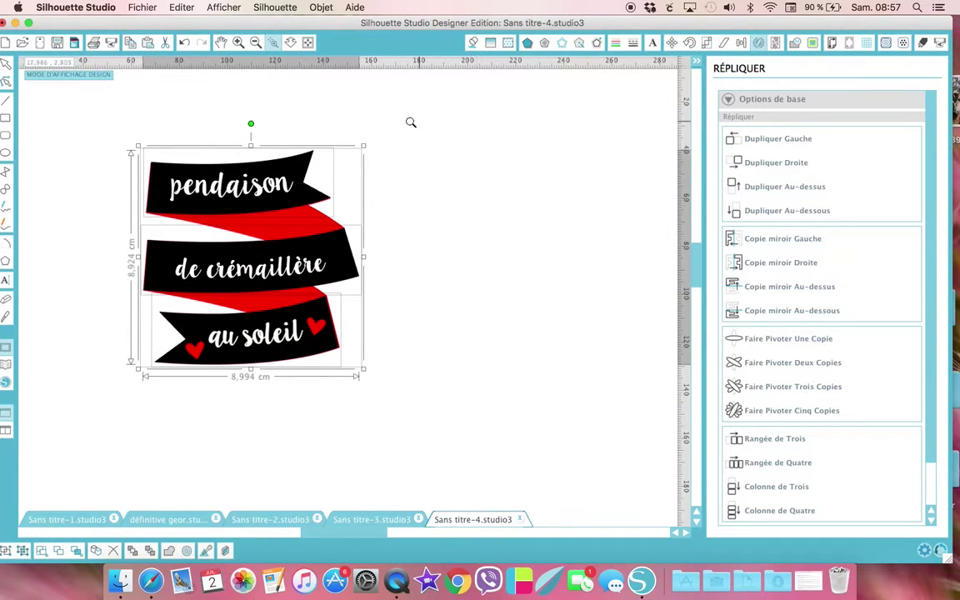
{"action": "left_click_drag", "start_coordinate": [82, 124], "coordinate": [480, 368]}
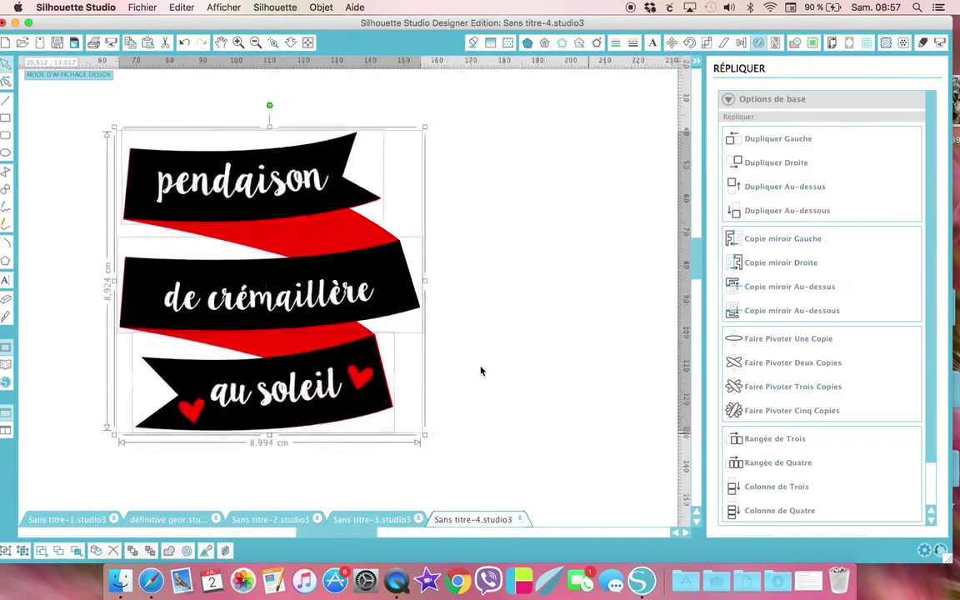
{"action": "left_click", "coordinate": [583, 218]}
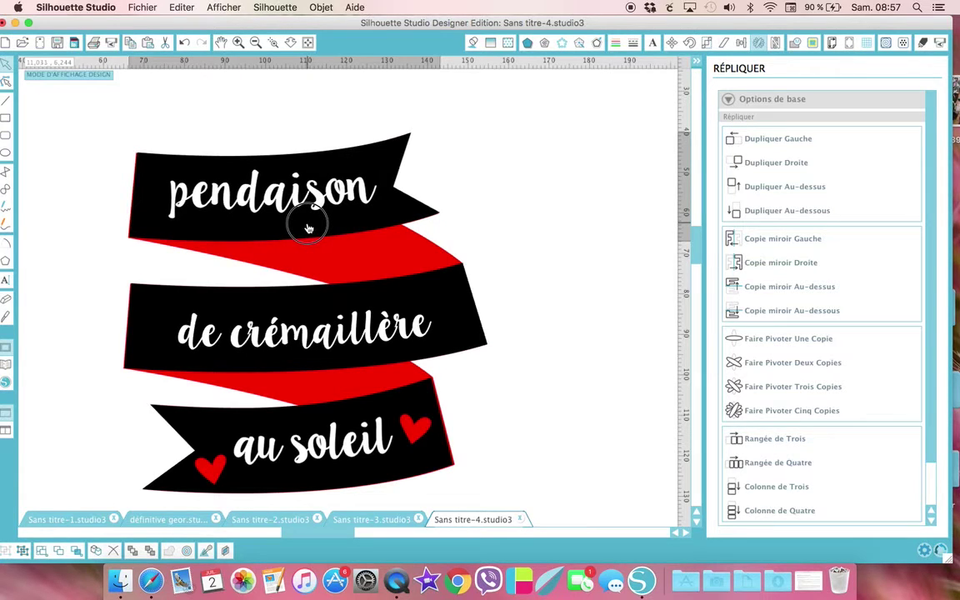
{"action": "left_click", "coordinate": [308, 225]}
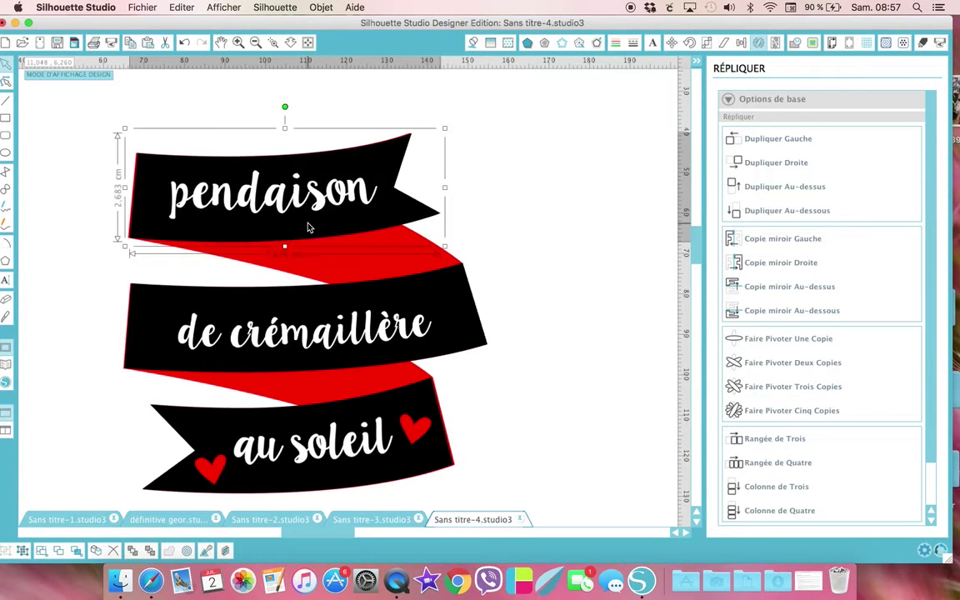
{"action": "left_click", "coordinate": [446, 315]}
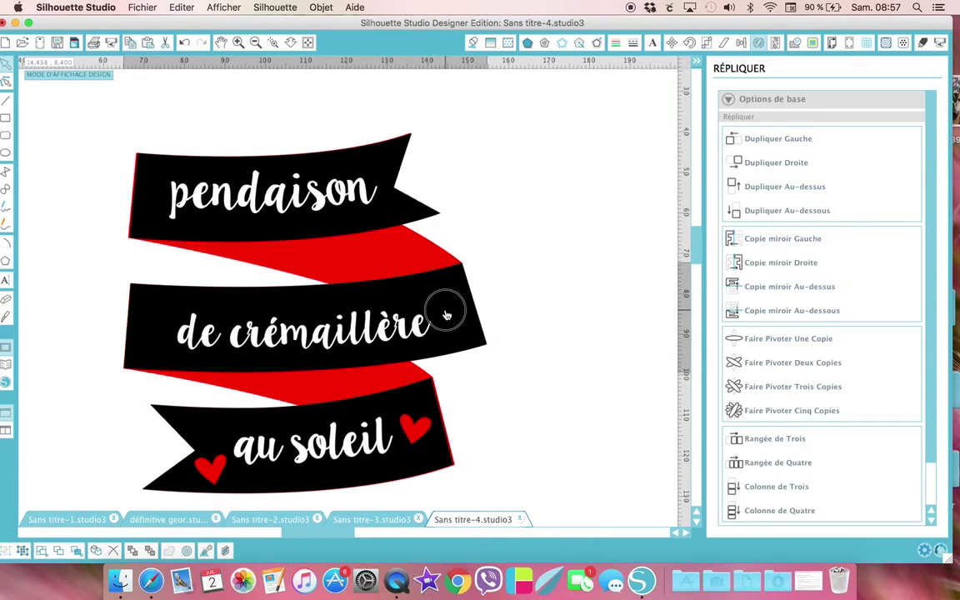
{"action": "scroll", "coordinate": [518, 410], "scroll_direction": "down", "scroll_amount": 3}
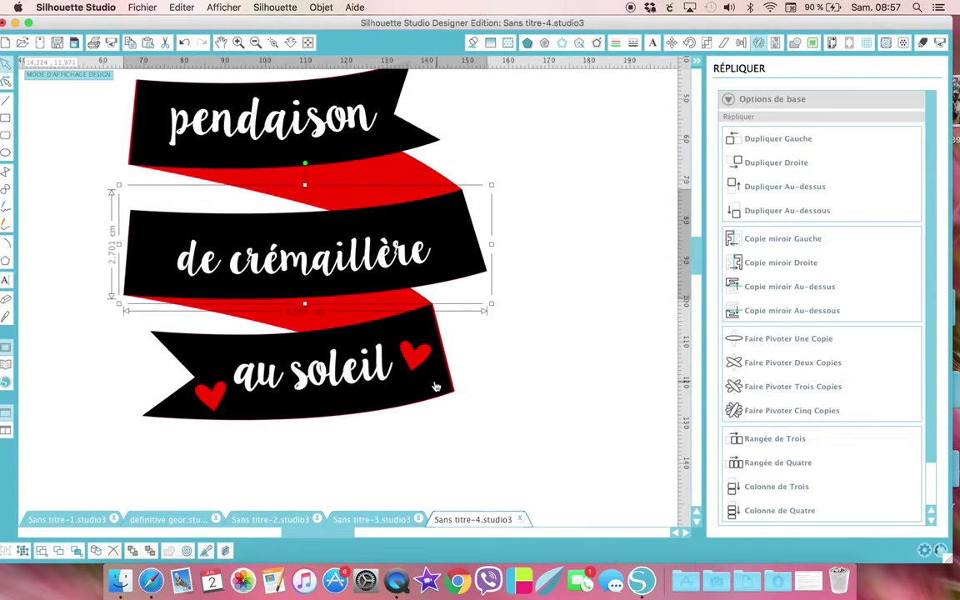
{"action": "left_click_drag", "start_coordinate": [426, 387], "coordinate": [427, 386]}
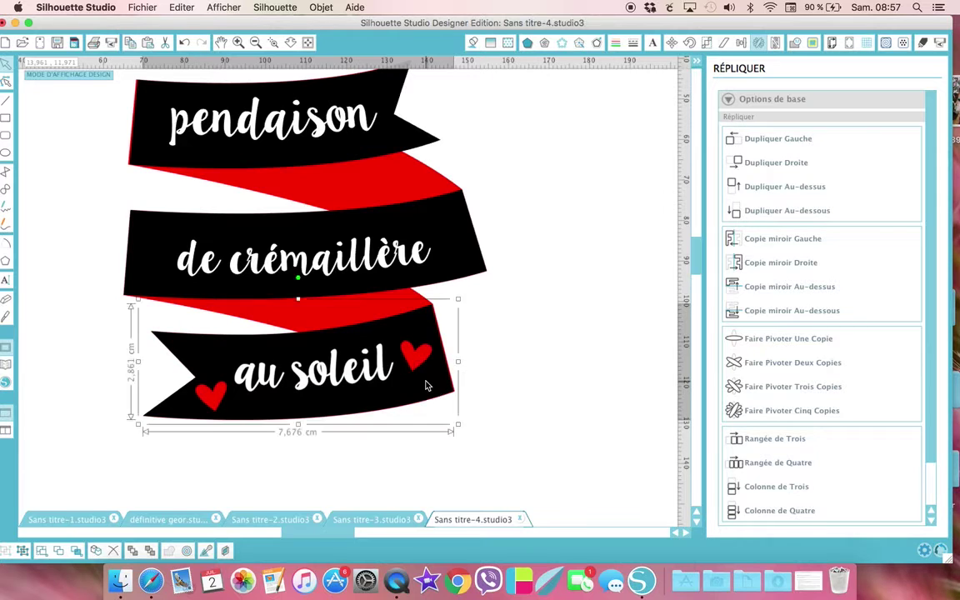
Step: Group the red ribbon and all three black text banners into a single object
{"action": "left_click", "coordinate": [308, 44]}
{"action": "left_click_drag", "start_coordinate": [184, 119], "coordinate": [408, 340]}
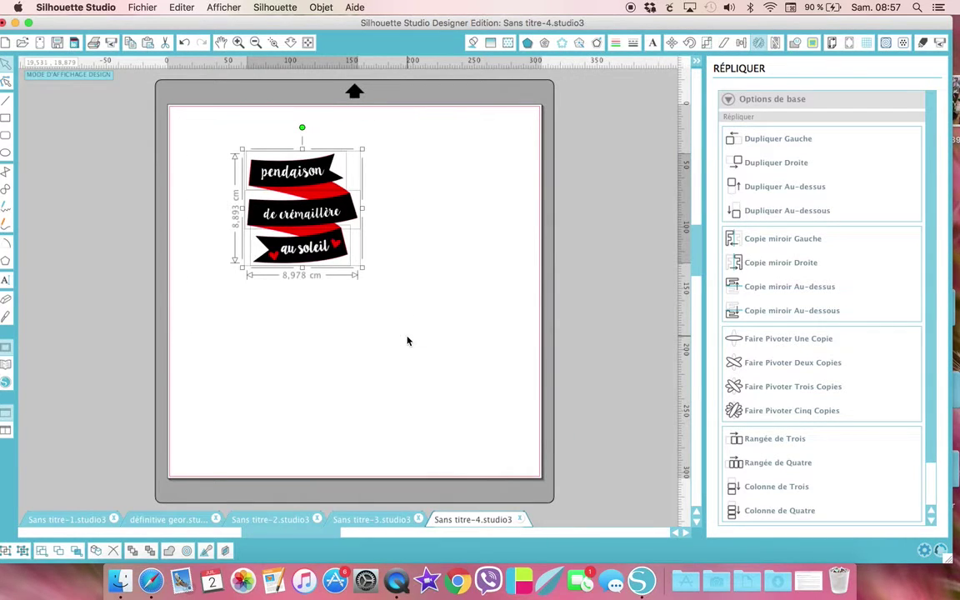
{"action": "right_click", "coordinate": [407, 340]}
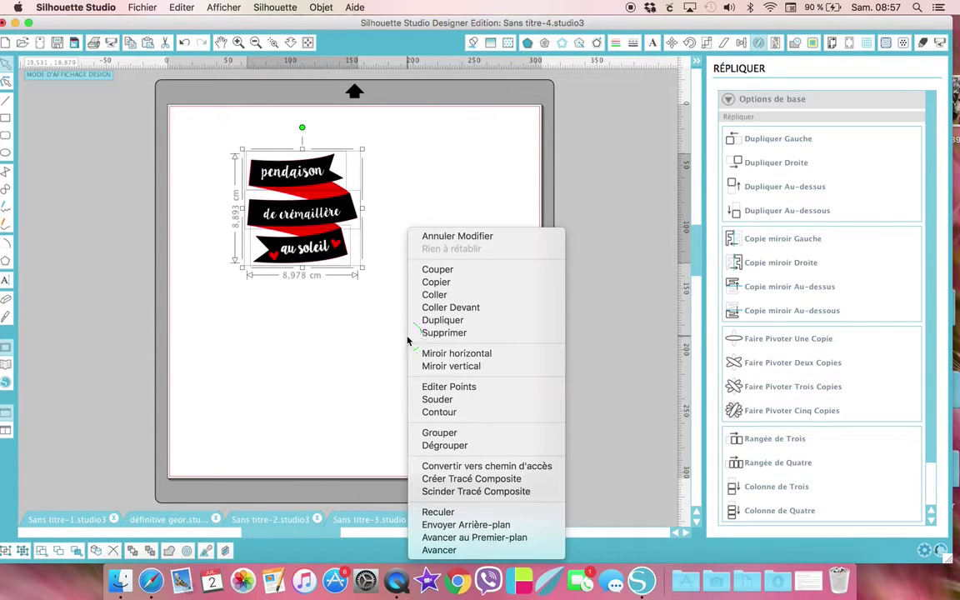
{"action": "left_click", "coordinate": [433, 433]}
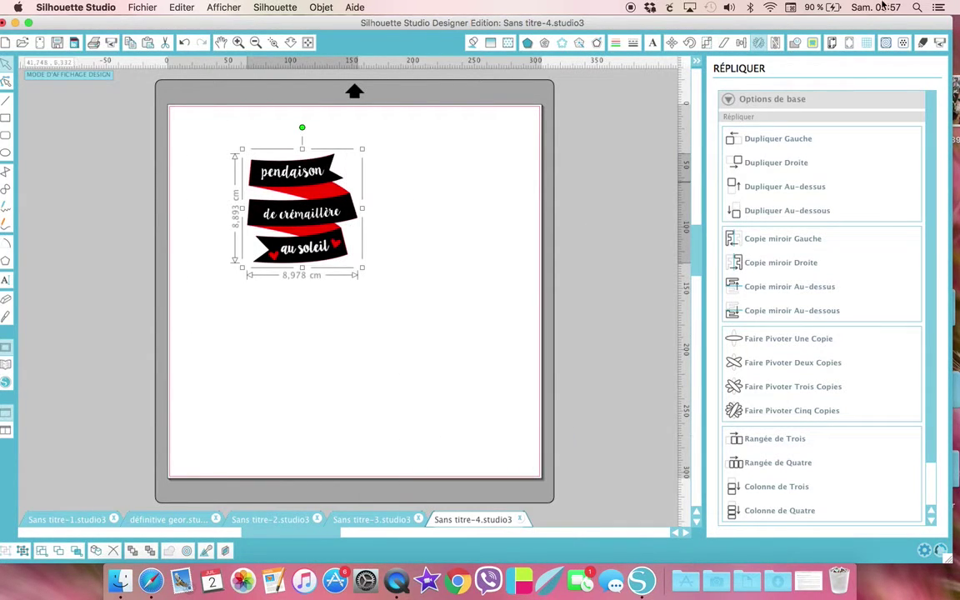
Step: Set the grouped banner's cut style to no cut (Aucune Découpe) and turn off the cut-line preview
{"action": "left_click", "coordinate": [923, 44]}
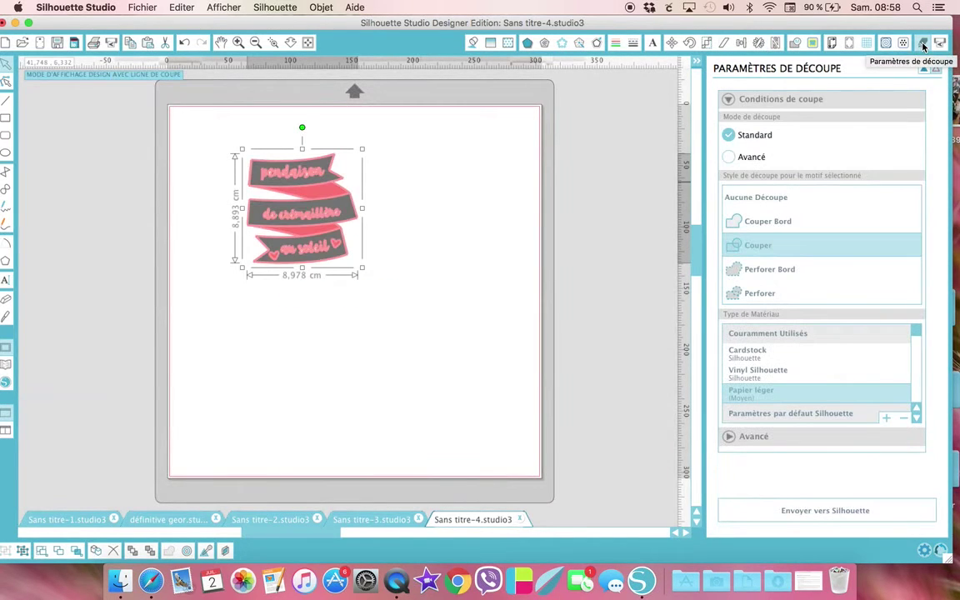
{"action": "left_click", "coordinate": [757, 199]}
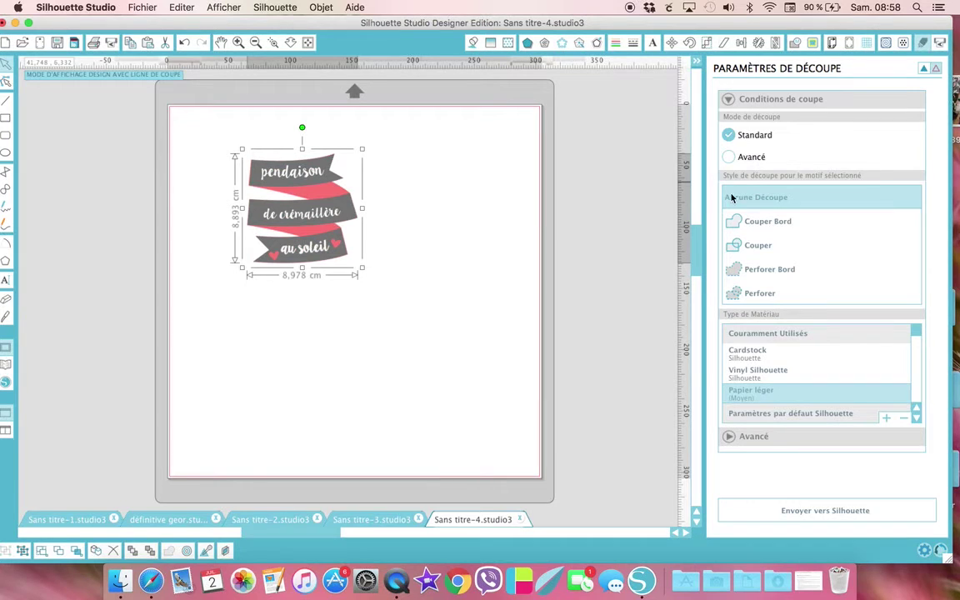
{"action": "left_click", "coordinate": [449, 341]}
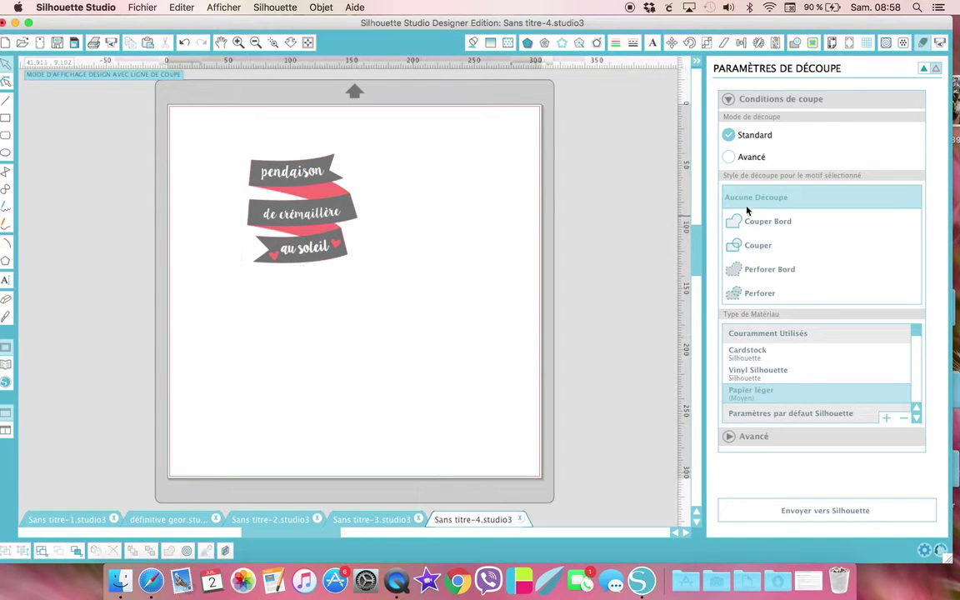
{"action": "left_click", "coordinate": [927, 70]}
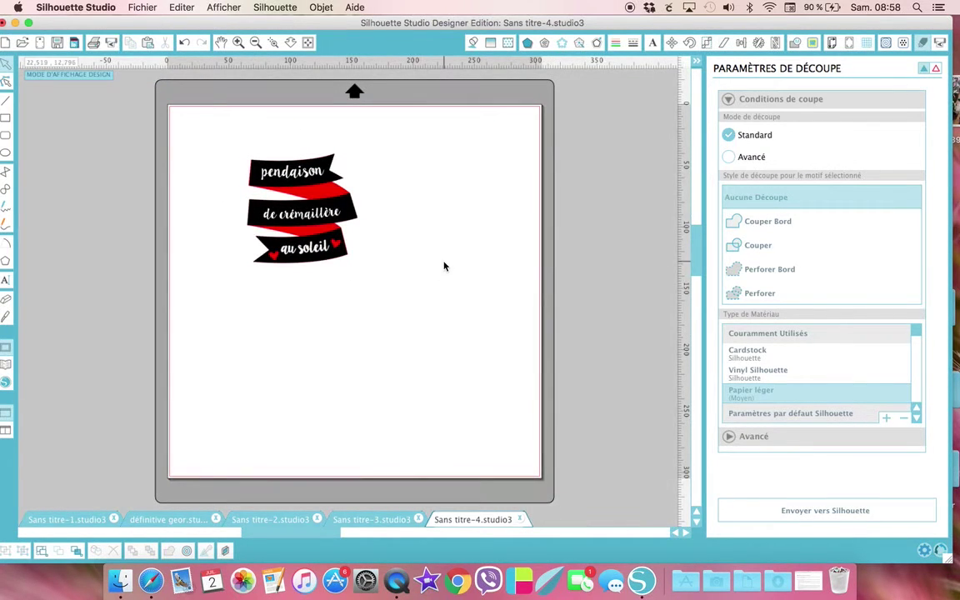
Step: Move the finished ribbon banner out of this document into Sans titre-3.studio3, which holds the BBQ invitation
{"action": "left_click", "coordinate": [275, 217]}
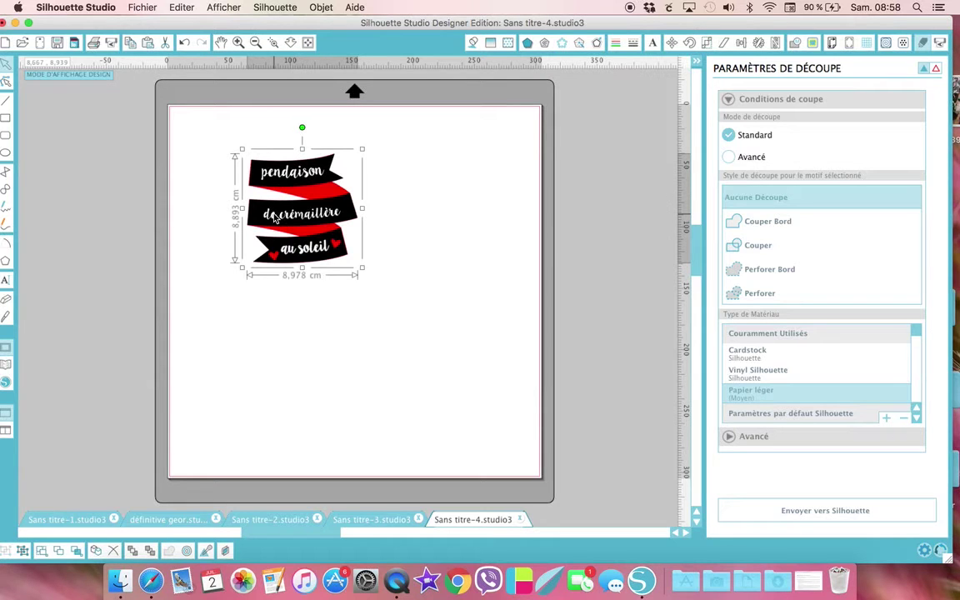
{"action": "key", "text": "Delete"}
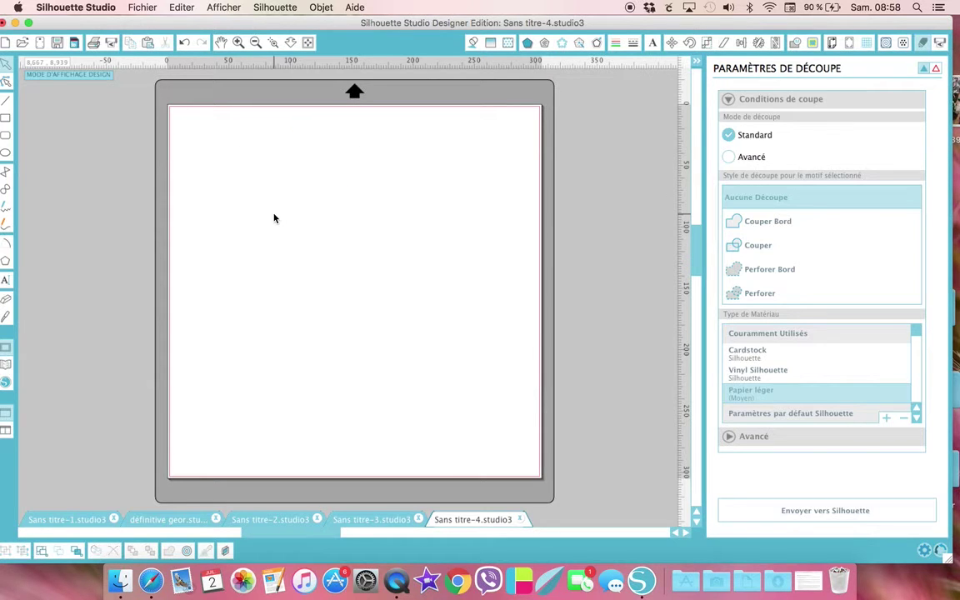
{"action": "left_click", "coordinate": [371, 520]}
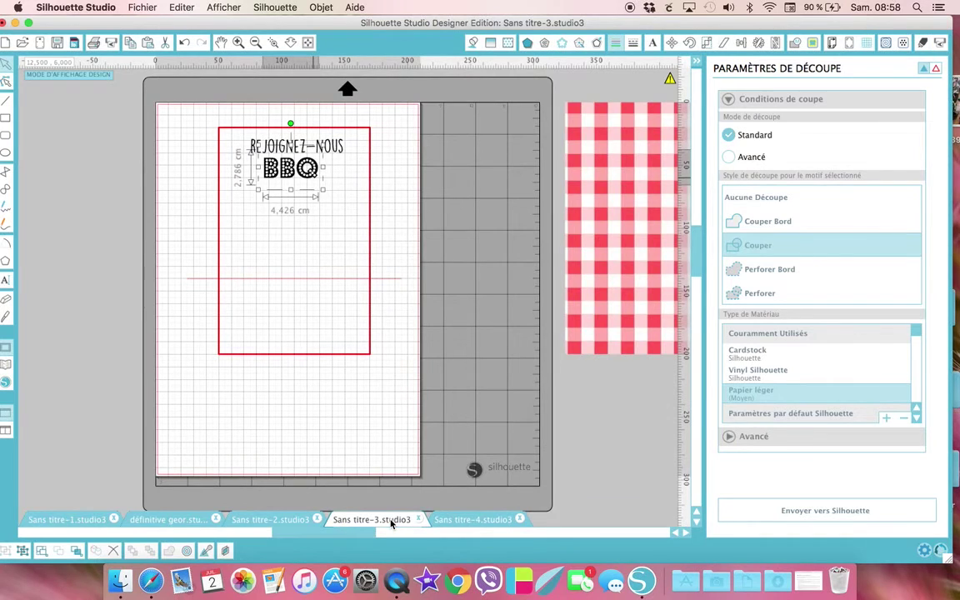
{"action": "key", "text": "ctrl+v"}
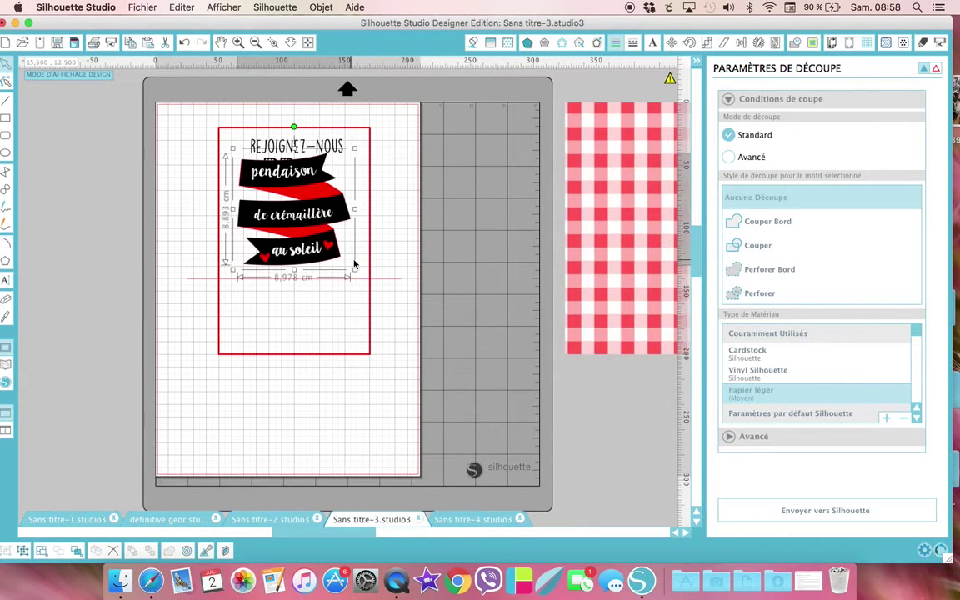
Step: Scale the ribbon banner down to about 4.26 cm wide and centre it beneath "BBQ" inside the red frame
{"action": "left_click_drag", "start_coordinate": [356, 271], "coordinate": [297, 217]}
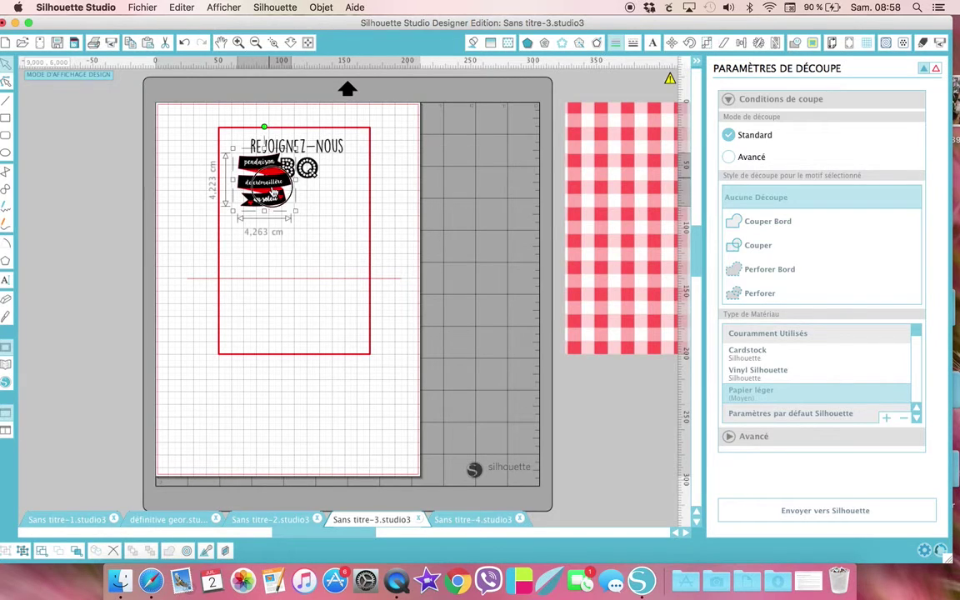
{"action": "left_click_drag", "start_coordinate": [269, 184], "coordinate": [293, 222]}
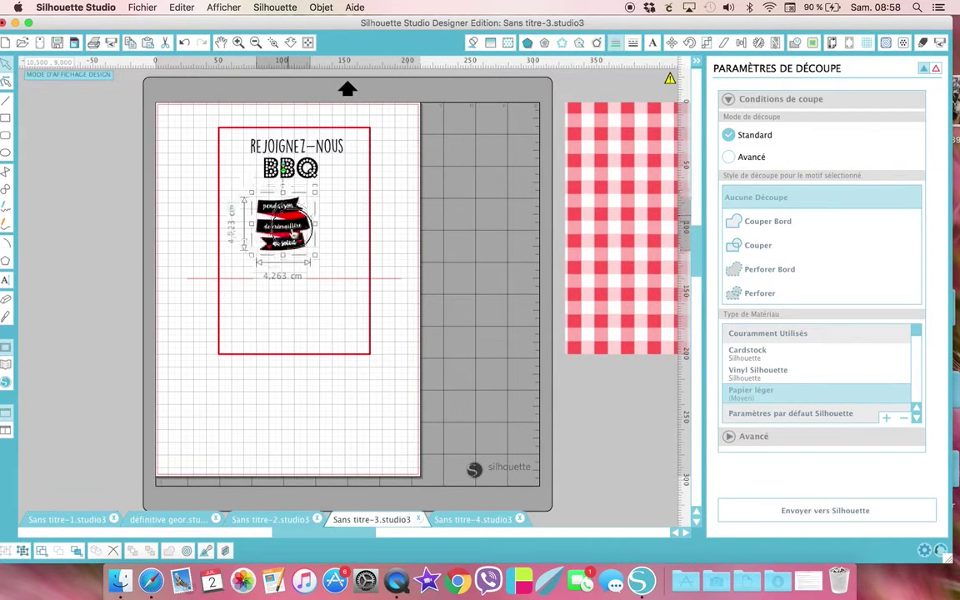
{"action": "left_click_drag", "start_coordinate": [296, 219], "coordinate": [298, 215]}
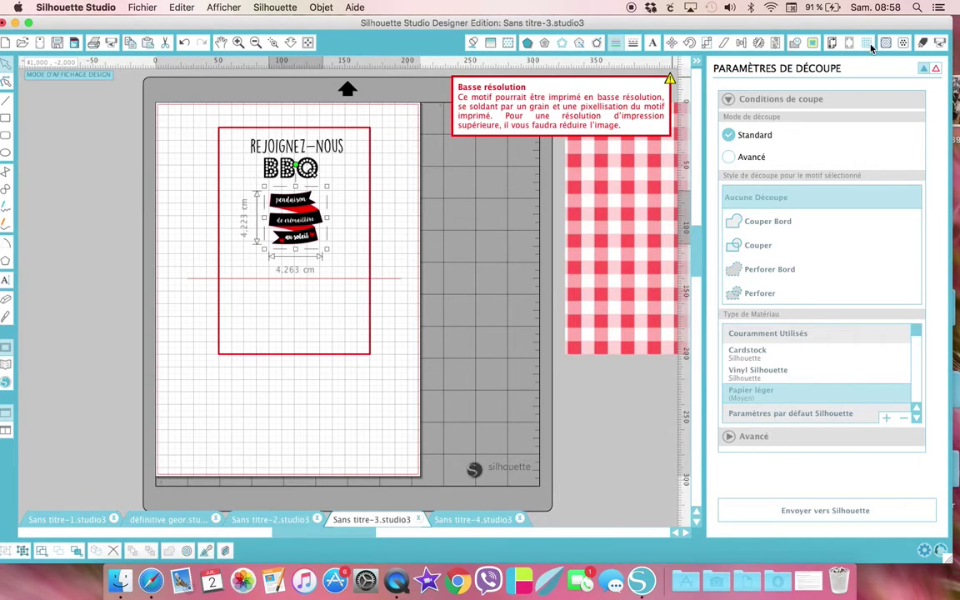
Step: Turn off both the grid display and snapping to the grid for the invitation page
{"action": "left_click", "coordinate": [868, 43]}
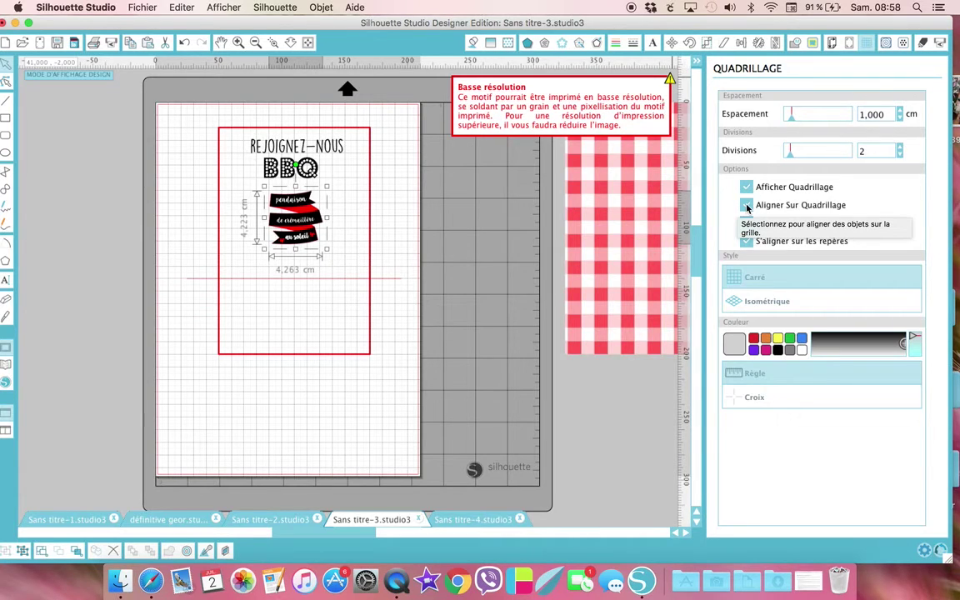
{"action": "left_click", "coordinate": [747, 206]}
{"action": "left_click", "coordinate": [746, 186]}
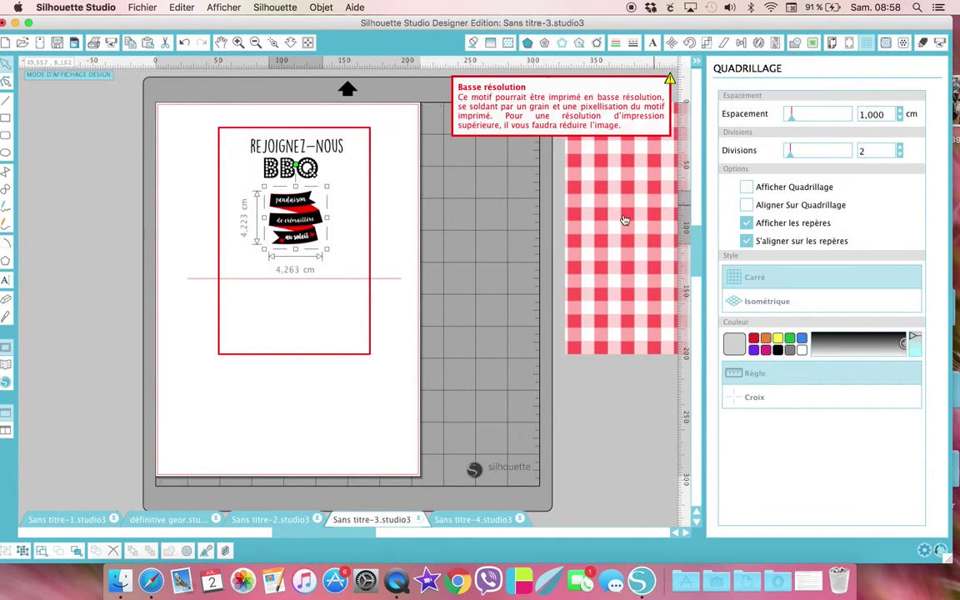
{"action": "left_click", "coordinate": [484, 261]}
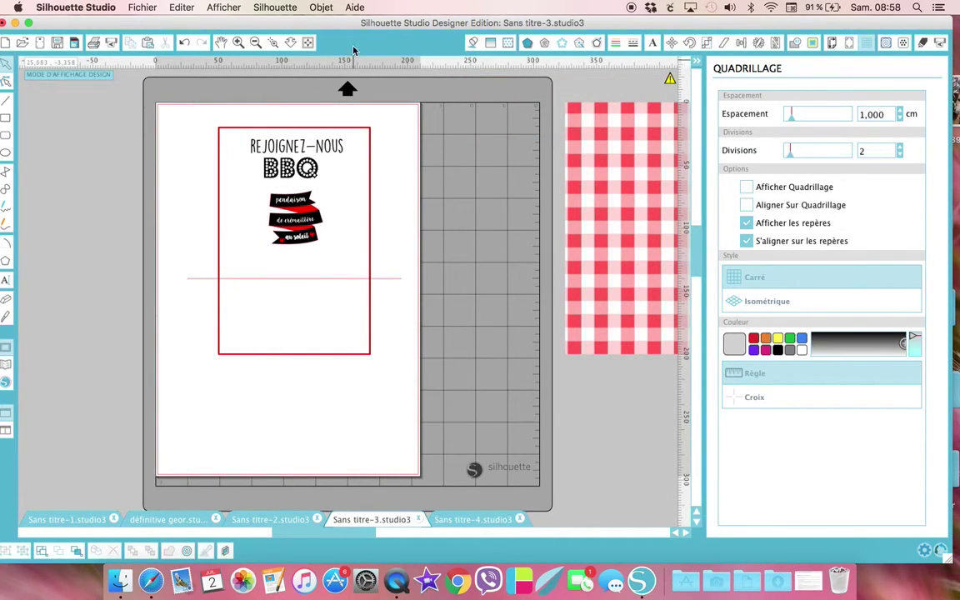
Step: Open the design library and search it for "silhouette"
{"action": "left_click_drag", "start_coordinate": [307, 23], "coordinate": [344, 16]}
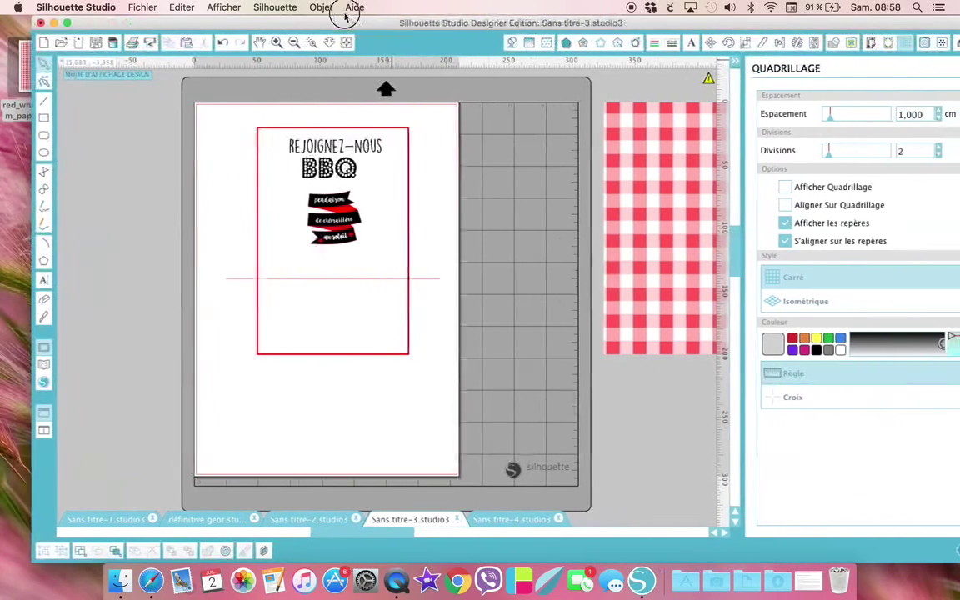
{"action": "left_click", "coordinate": [44, 367]}
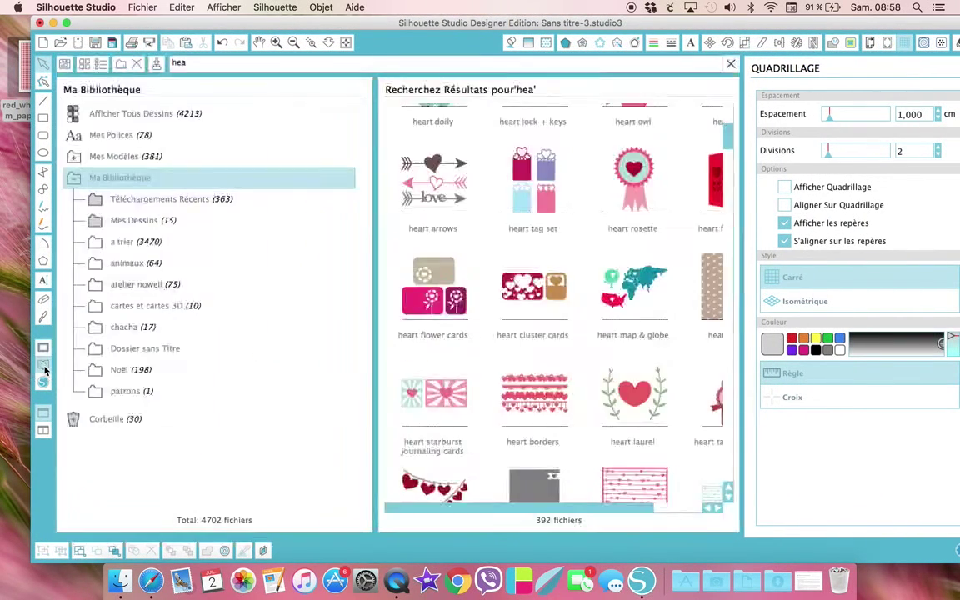
{"action": "left_click_drag", "start_coordinate": [197, 67], "coordinate": [160, 60]}
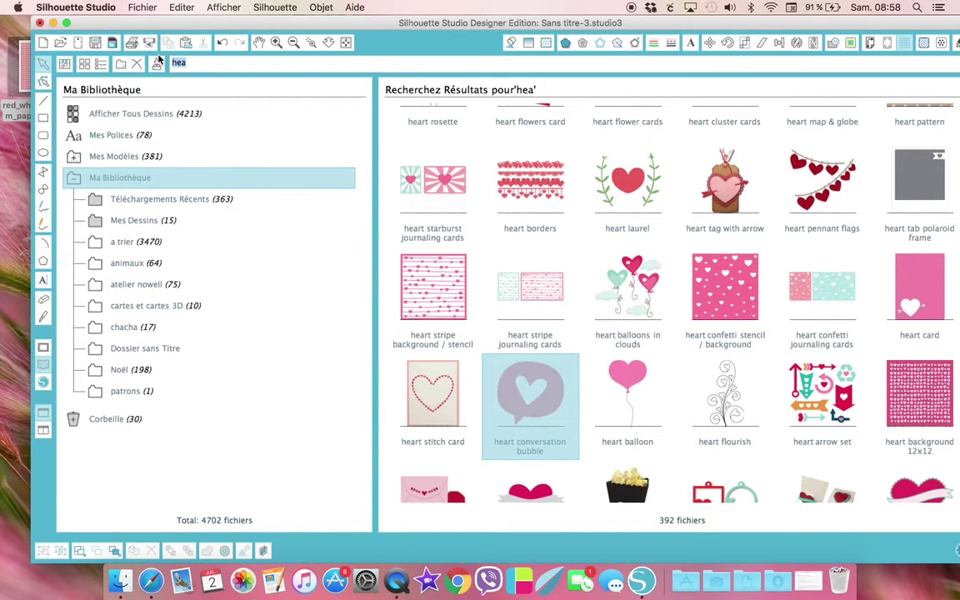
{"action": "type", "text": "silho"}
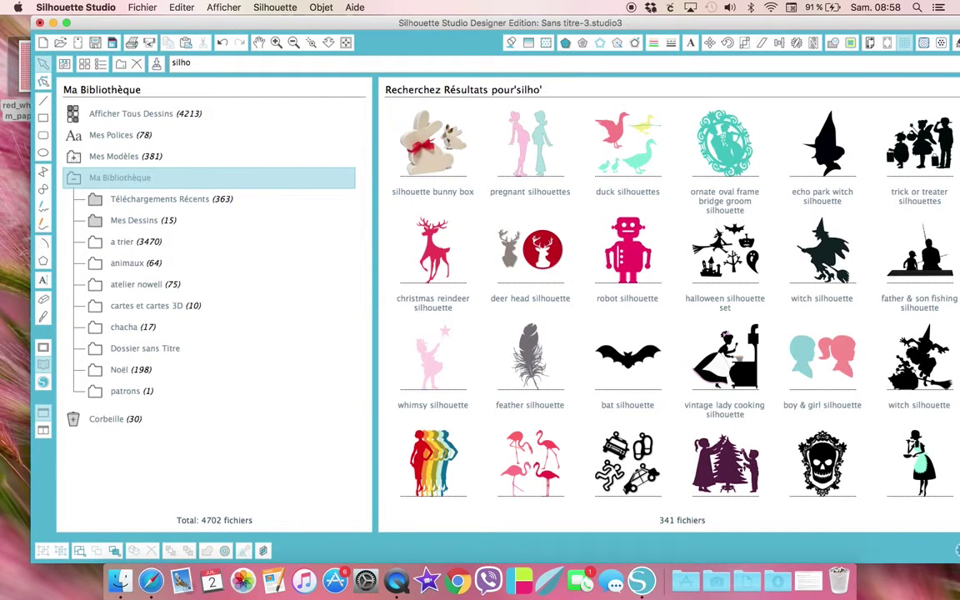
{"action": "type", "text": "uette"}
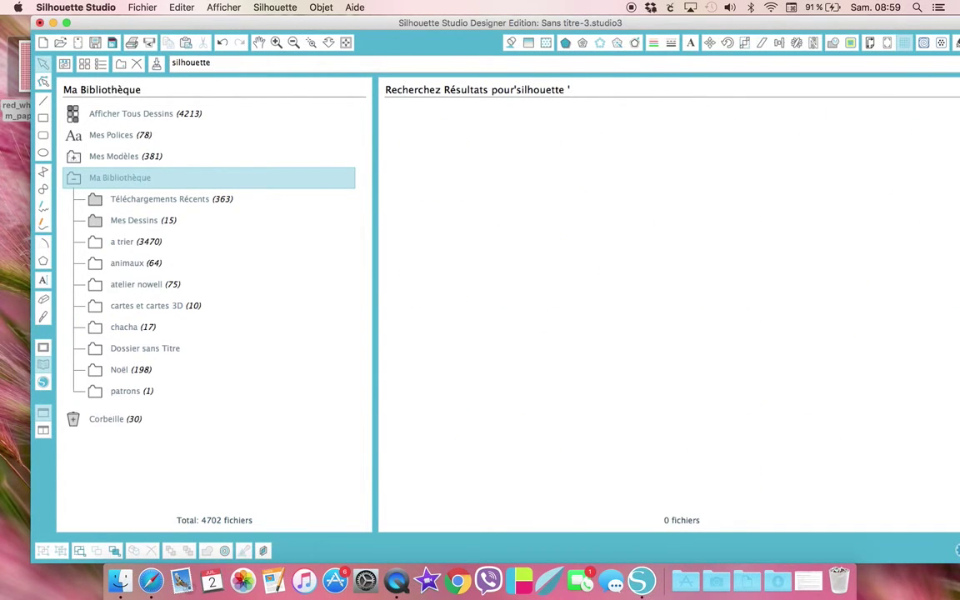
Step: Replace the library search term "silhouette" with "cow"
{"action": "key", "text": "BackSpace"}
{"action": "key", "text": "BackSpace"}
{"action": "key", "text": "BackSpace"}
{"action": "key", "text": "BackSpace"}
{"action": "key", "text": "BackSpace"}
{"action": "key", "text": "BackSpace"}
{"action": "key", "text": "BackSpace"}
{"action": "key", "text": "BackSpace"}
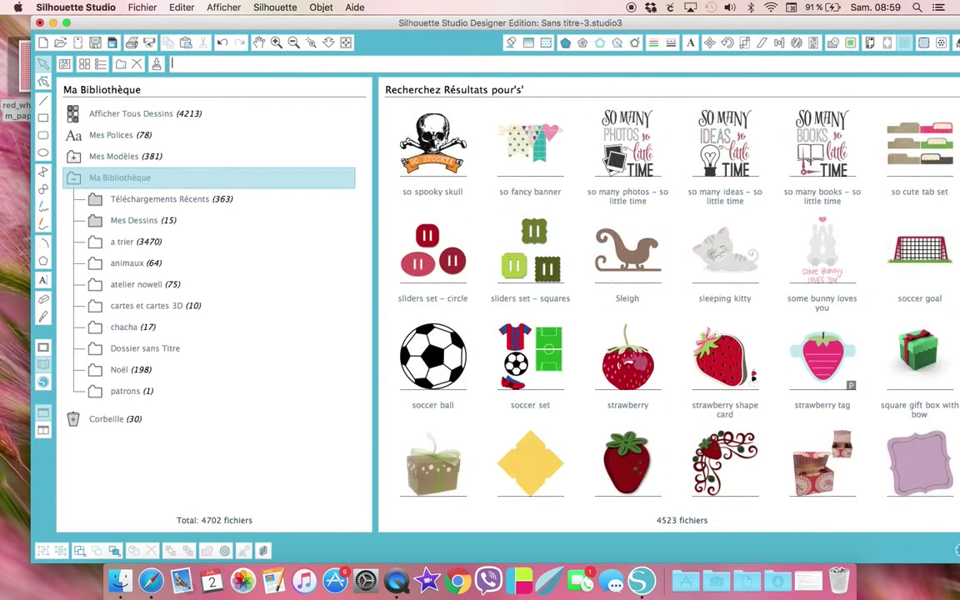
{"action": "type", "text": "cow"}
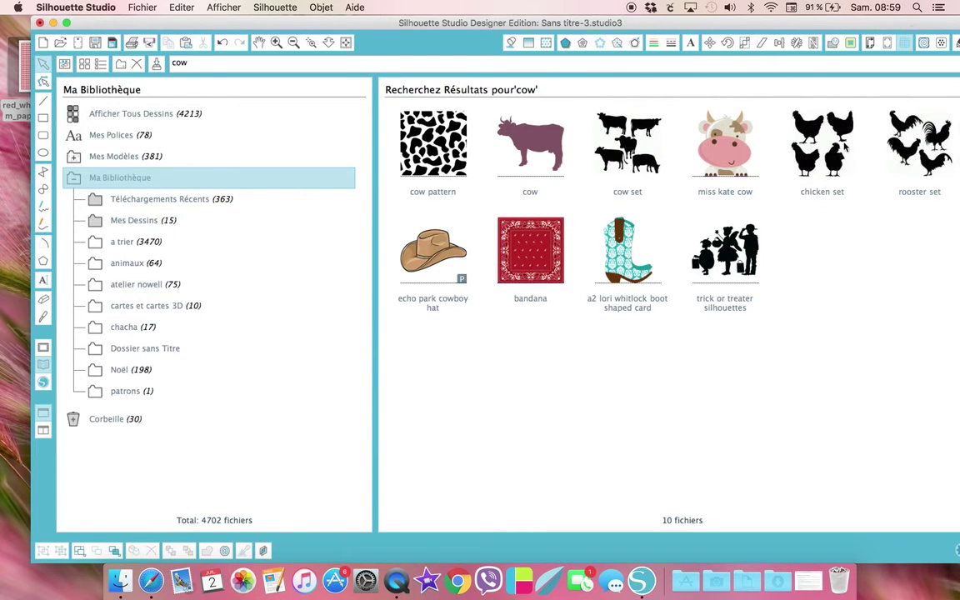
Step: Add the "chicken set" design from the library and move it onto the empty area beside the invitation page
{"action": "left_click", "coordinate": [815, 132]}
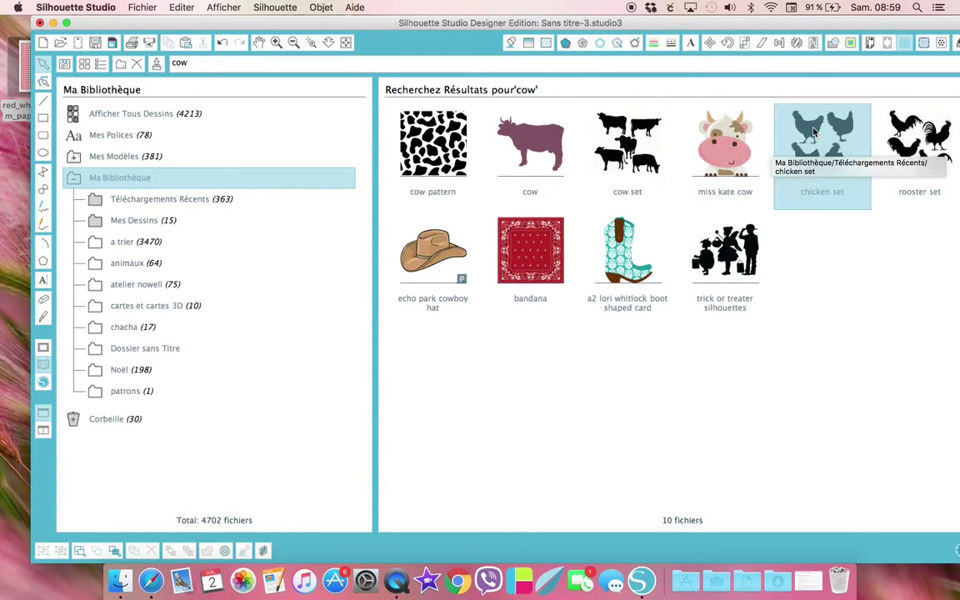
{"action": "double_click", "coordinate": [815, 132]}
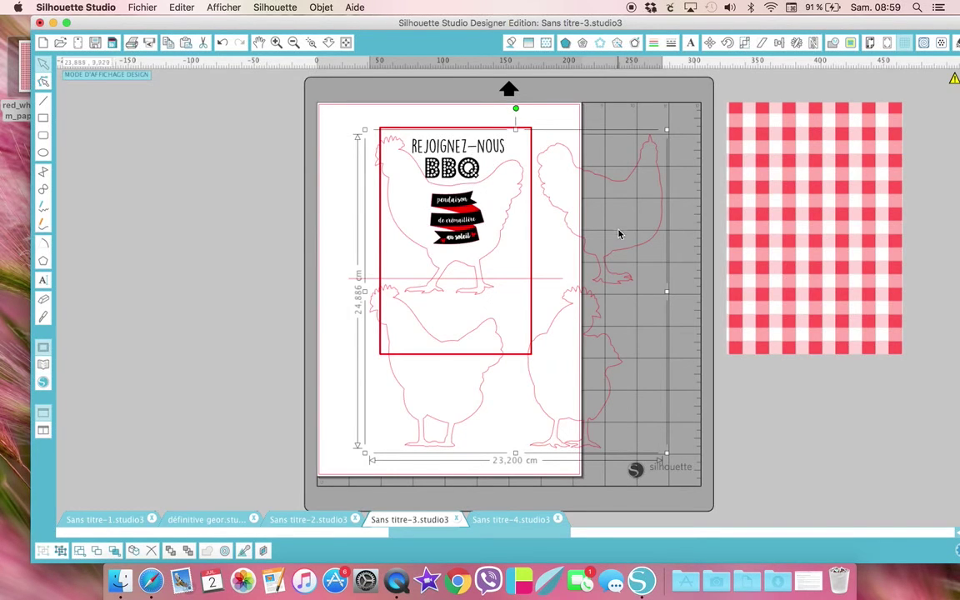
{"action": "left_click_drag", "start_coordinate": [635, 252], "coordinate": [225, 221]}
{"action": "scroll", "coordinate": [225, 223], "scroll_direction": "left", "scroll_amount": 5}
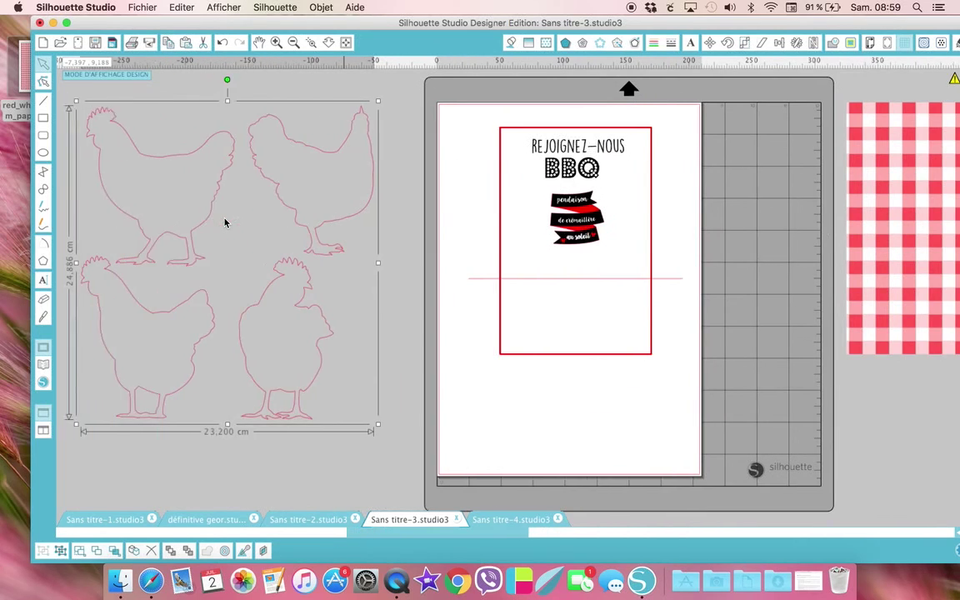
Step: Ungroup the chicken set, set the upper-left hen apart on the page and delete the three other hens
{"action": "right_click", "coordinate": [225, 223]}
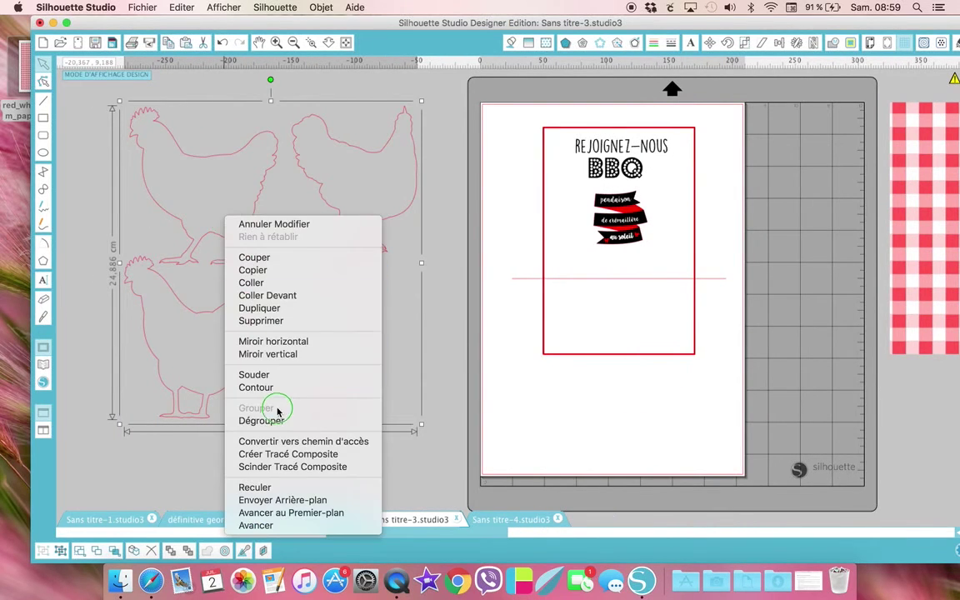
{"action": "left_click", "coordinate": [278, 423]}
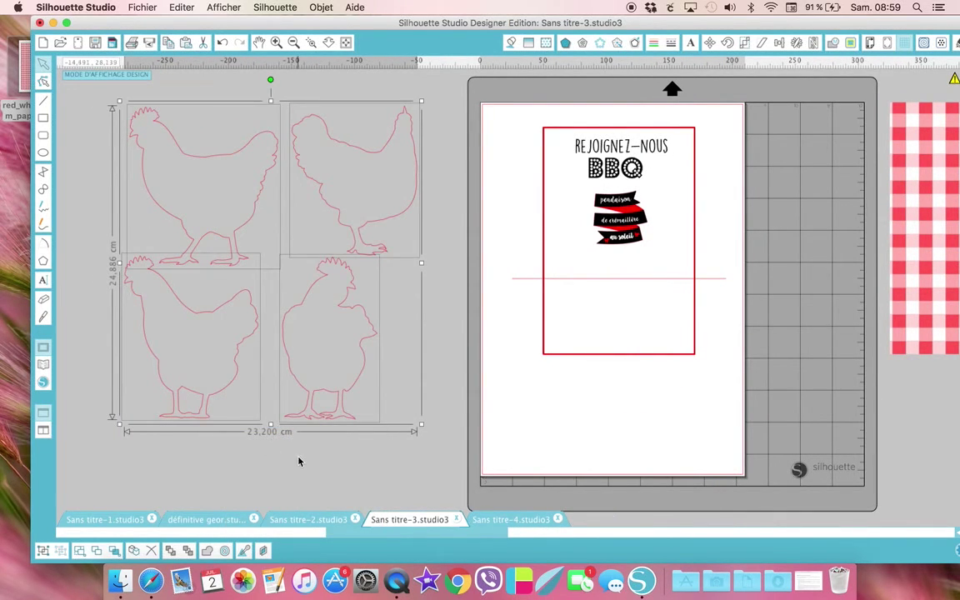
{"action": "left_click", "coordinate": [297, 459]}
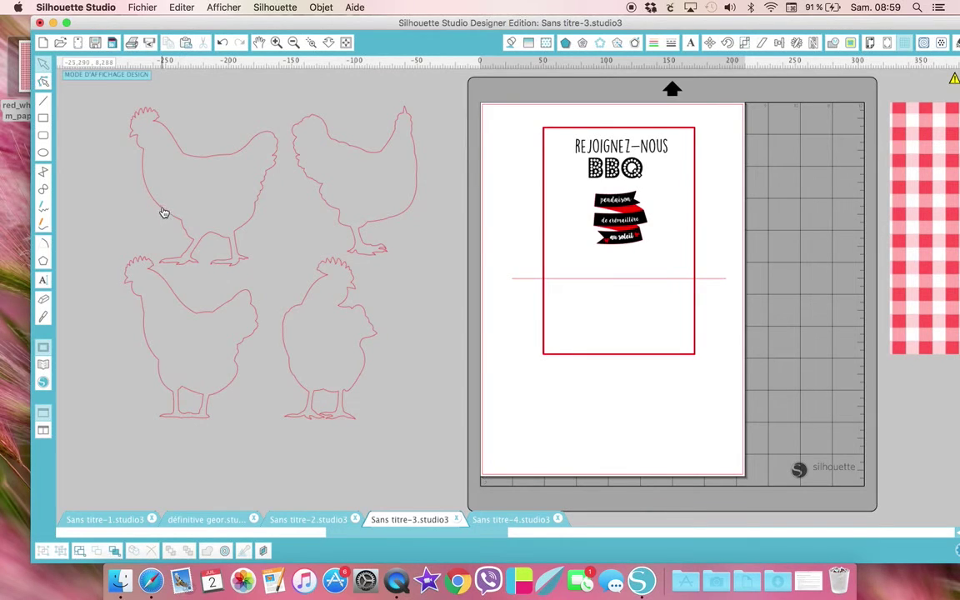
{"action": "left_click_drag", "start_coordinate": [166, 207], "coordinate": [620, 450]}
{"action": "left_click_drag", "start_coordinate": [579, 469], "coordinate": [577, 452]}
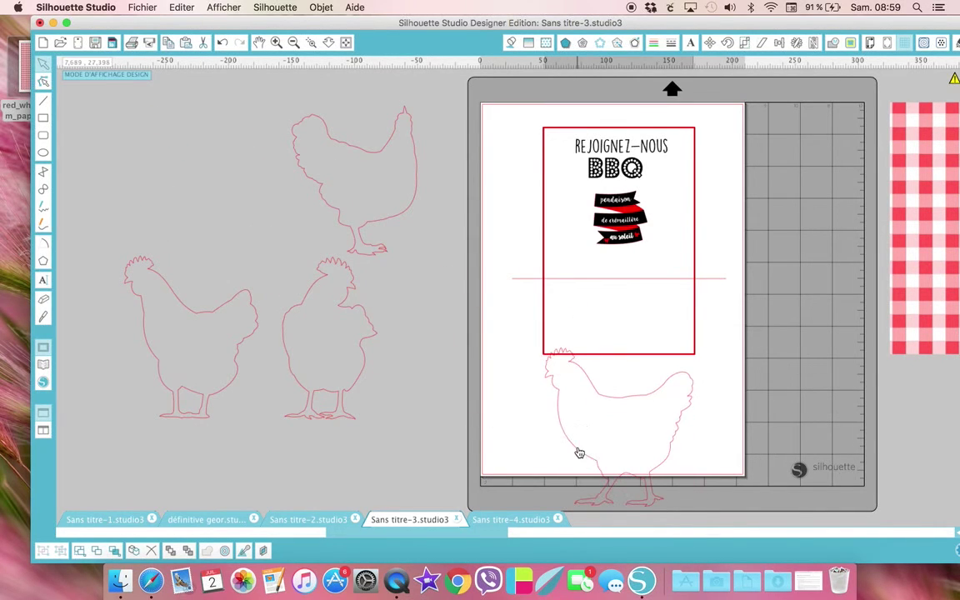
{"action": "left_click", "coordinate": [114, 129]}
{"action": "left_click_drag", "start_coordinate": [82, 108], "coordinate": [422, 484]}
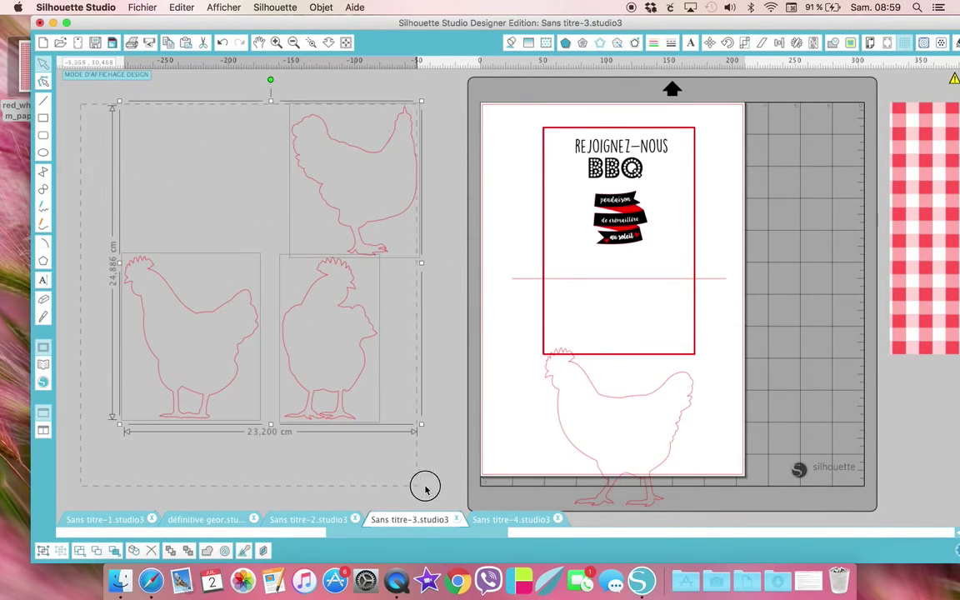
{"action": "key", "text": "Delete"}
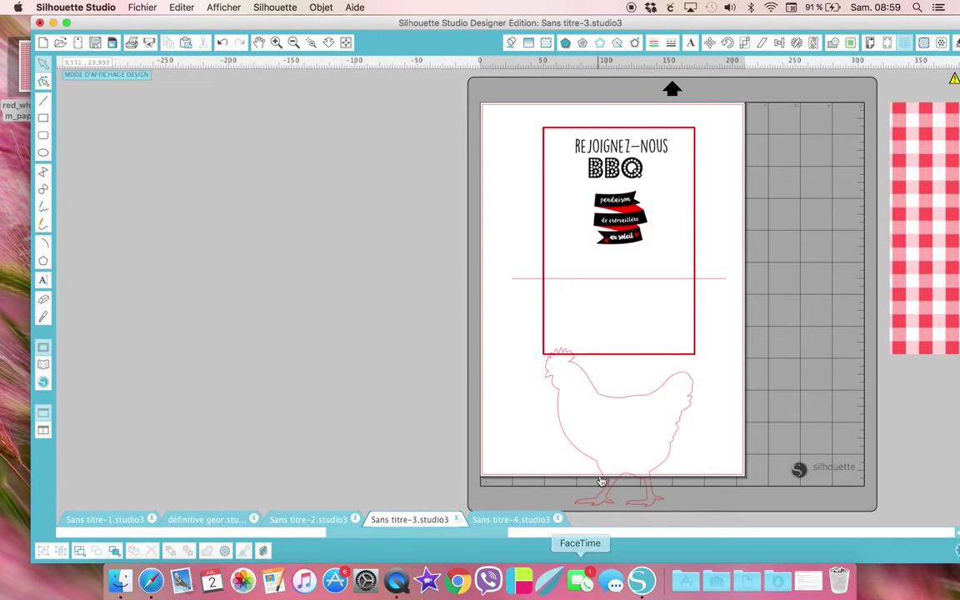
Step: Move the remaining hen off the page and scale it down to about 2.96 cm wide
{"action": "left_click_drag", "start_coordinate": [562, 426], "coordinate": [283, 279]}
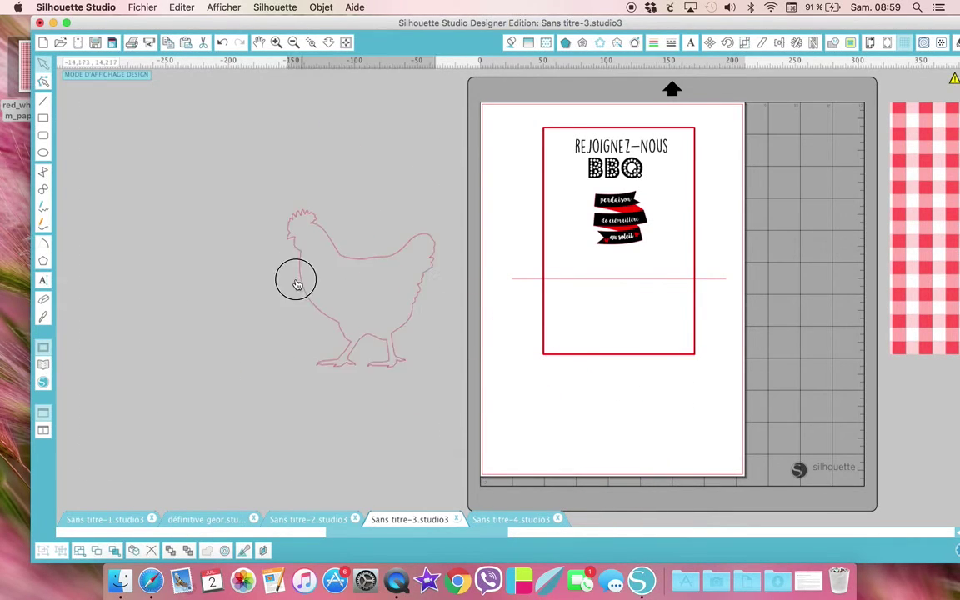
{"action": "left_click", "coordinate": [289, 298]}
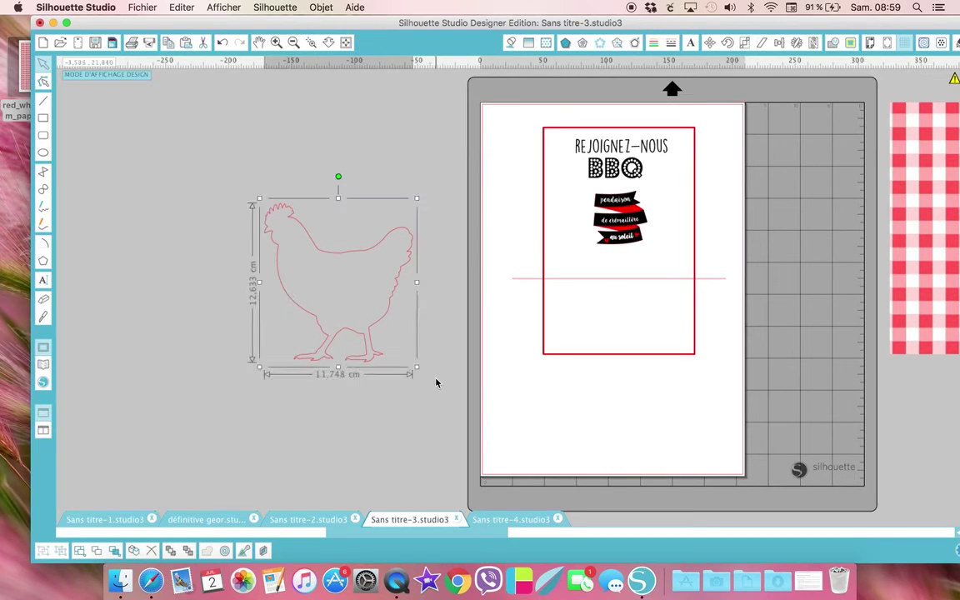
{"action": "left_click_drag", "start_coordinate": [412, 368], "coordinate": [306, 248]}
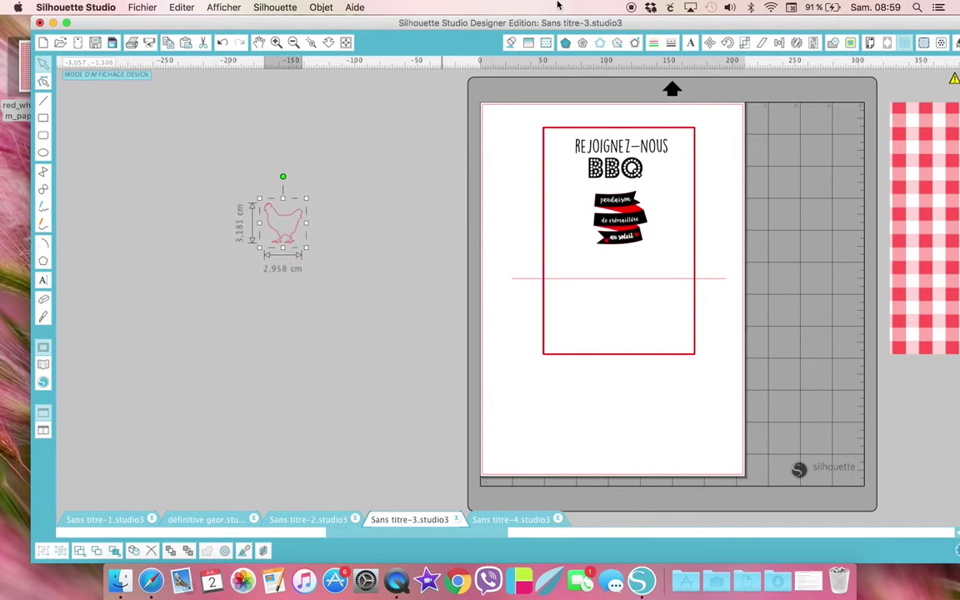
Step: Fill the hen black with a transparent outline and place it, scaled to about 1.79 cm wide, just right of the ribbon banner
{"action": "left_click", "coordinate": [511, 43]}
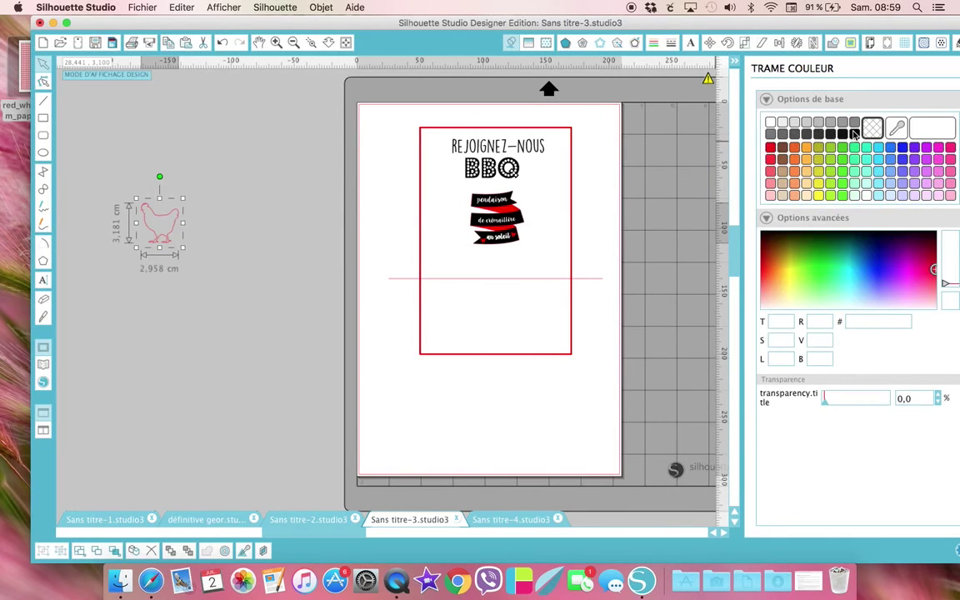
{"action": "left_click", "coordinate": [854, 134]}
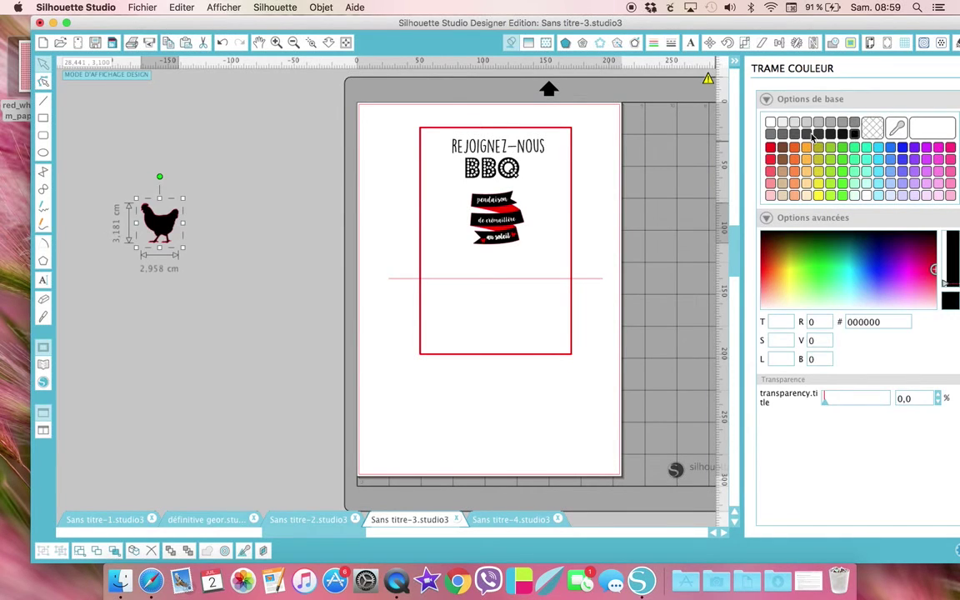
{"action": "left_click", "coordinate": [656, 44]}
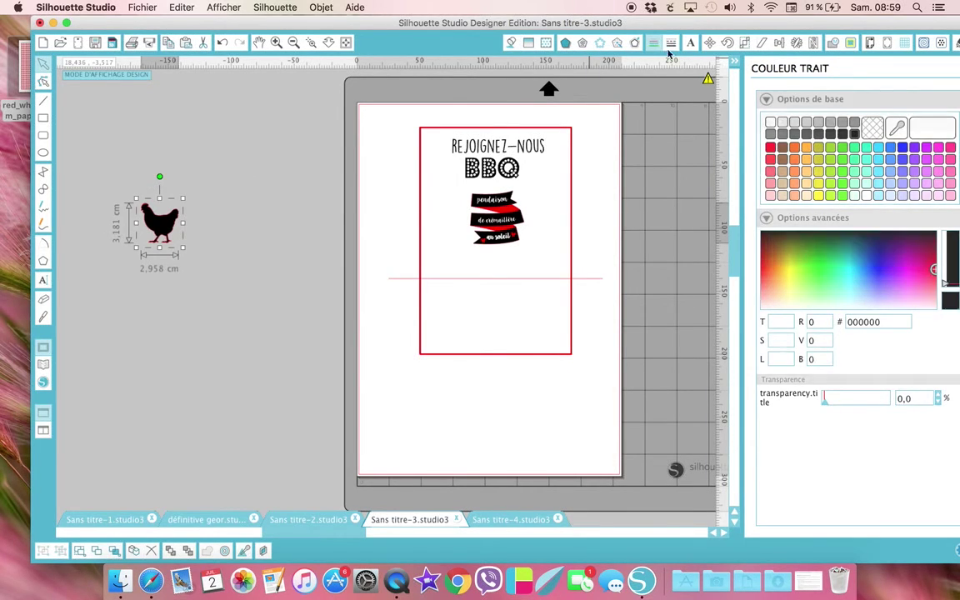
{"action": "left_click", "coordinate": [872, 127]}
{"action": "scroll", "coordinate": [107, 296], "scroll_direction": "down", "scroll_amount": 1}
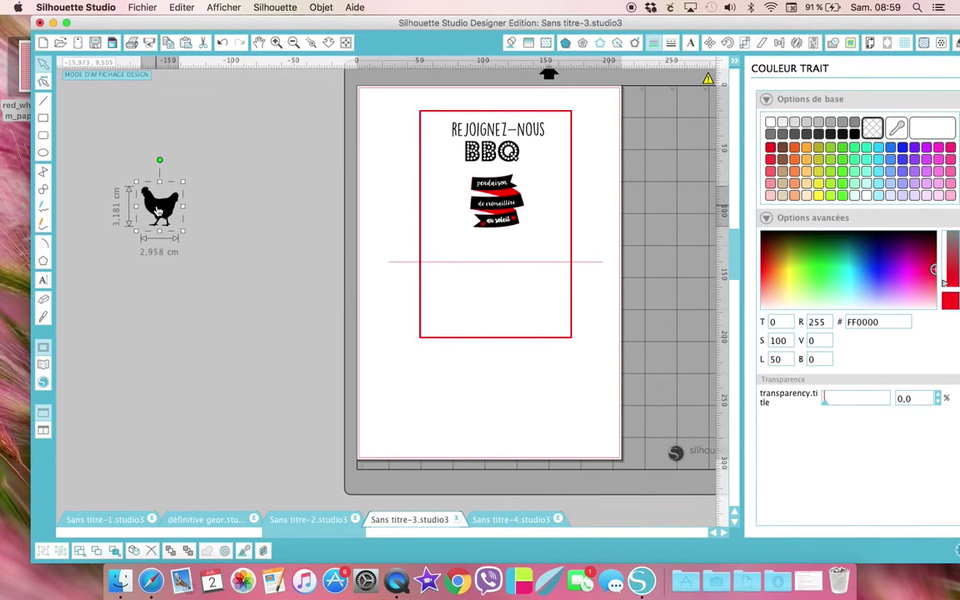
{"action": "left_click_drag", "start_coordinate": [159, 211], "coordinate": [545, 206]}
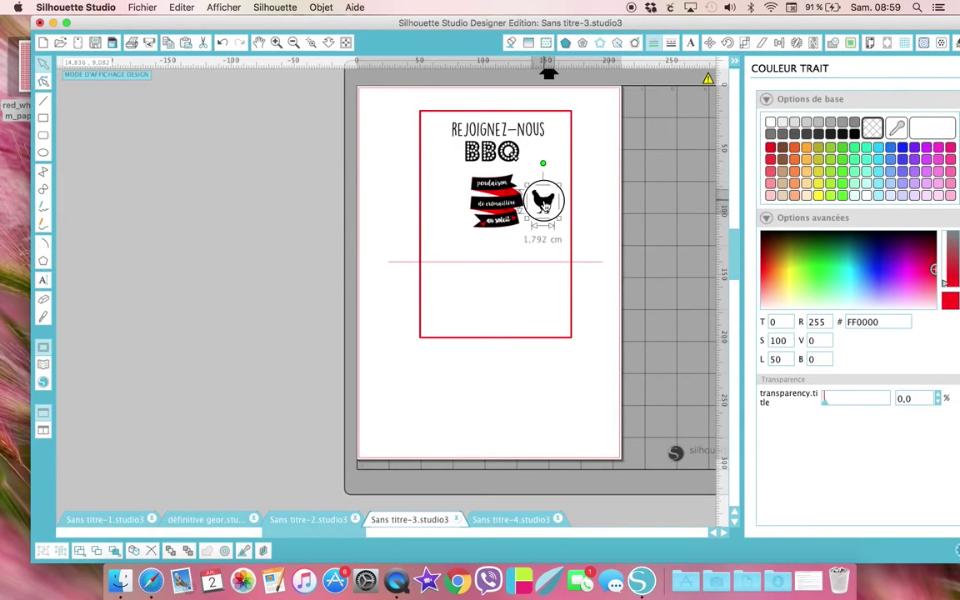
Step: Add the "cow set" design beside the page and put the hen back to the right of the ribbon banner
{"action": "left_click", "coordinate": [44, 365]}
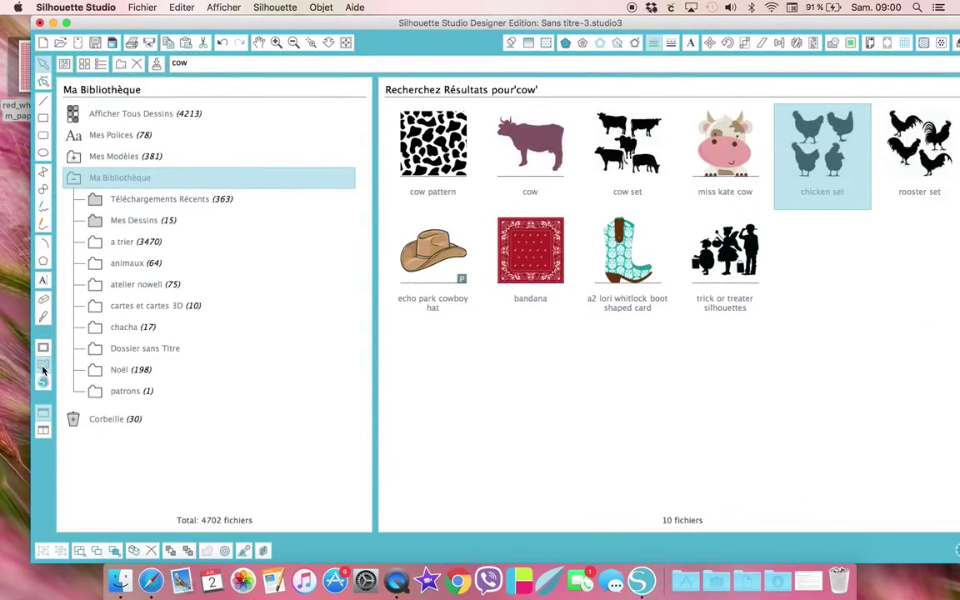
{"action": "left_click_drag", "start_coordinate": [628, 144], "coordinate": [596, 163]}
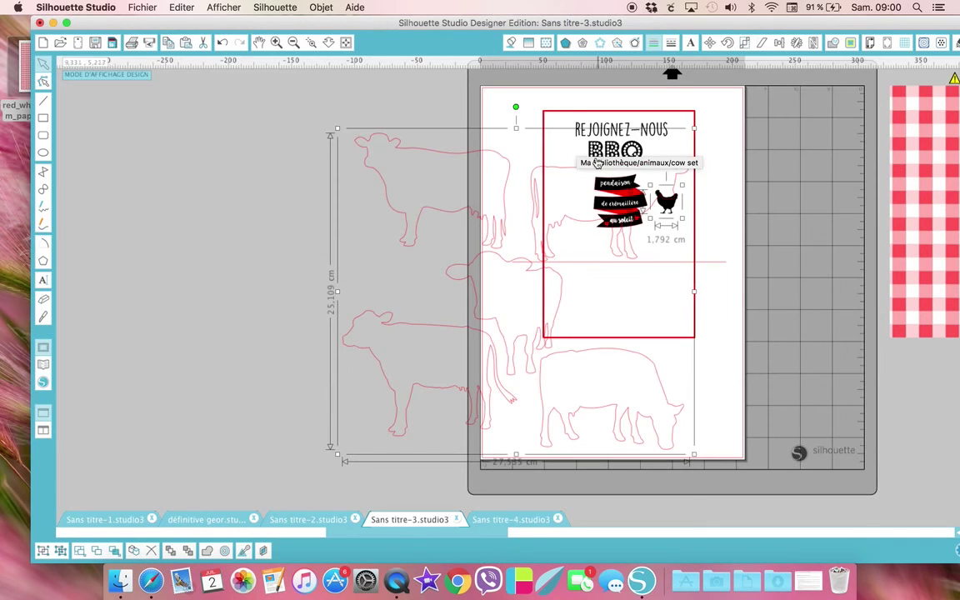
{"action": "left_click_drag", "start_coordinate": [401, 216], "coordinate": [125, 177]}
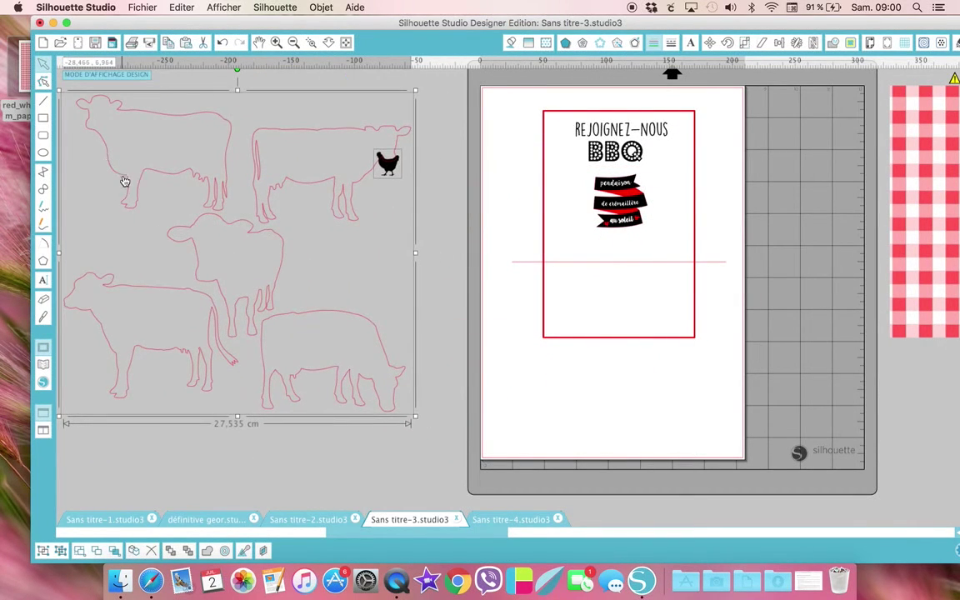
{"action": "left_click", "coordinate": [266, 454]}
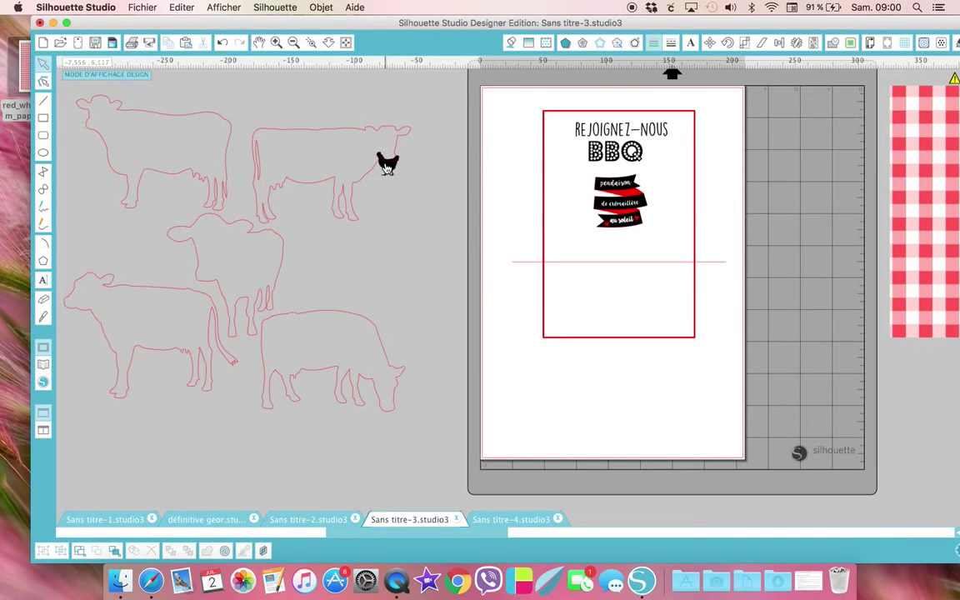
{"action": "left_click_drag", "start_coordinate": [387, 166], "coordinate": [667, 200]}
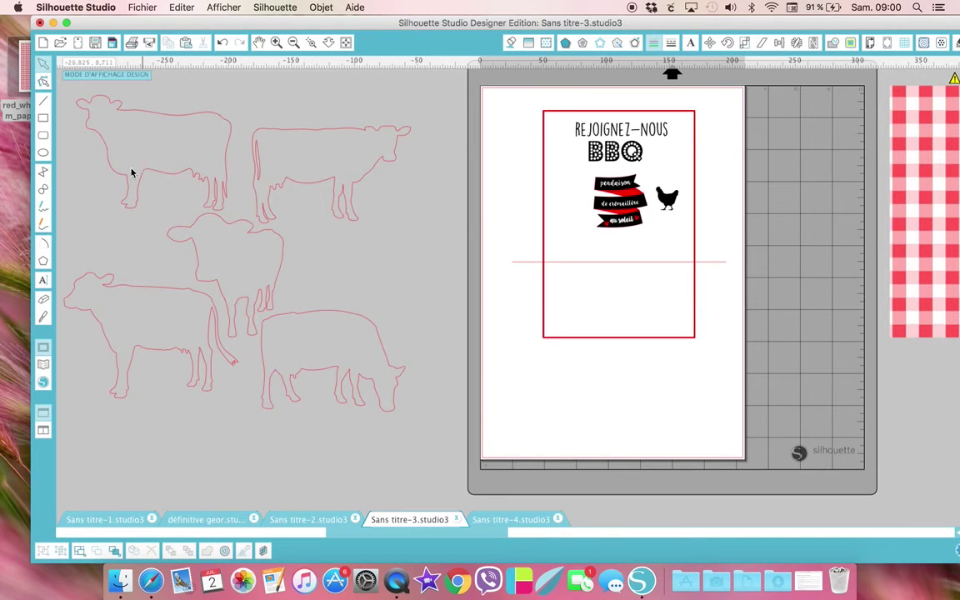
Step: Ungroup the cow set, set the upper-left cow apart on the page and delete the four other cows
{"action": "left_click", "coordinate": [140, 115]}
{"action": "right_click", "coordinate": [140, 115]}
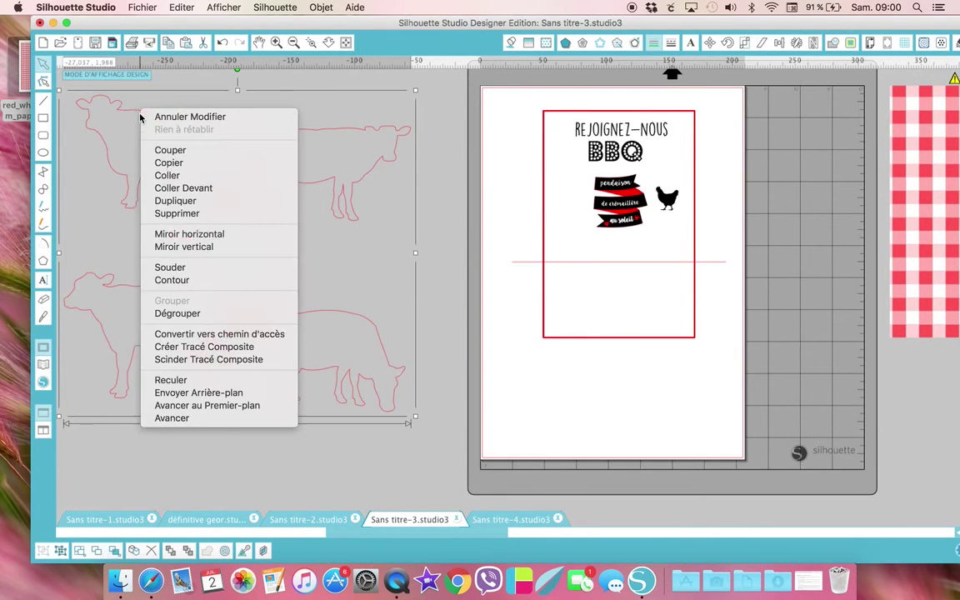
{"action": "left_click", "coordinate": [174, 314]}
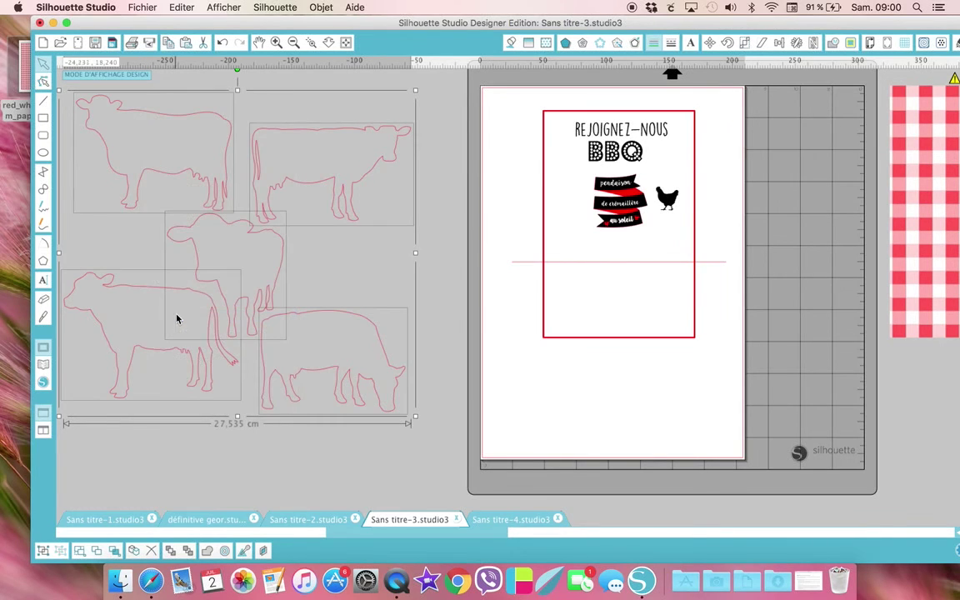
{"action": "left_click", "coordinate": [241, 461]}
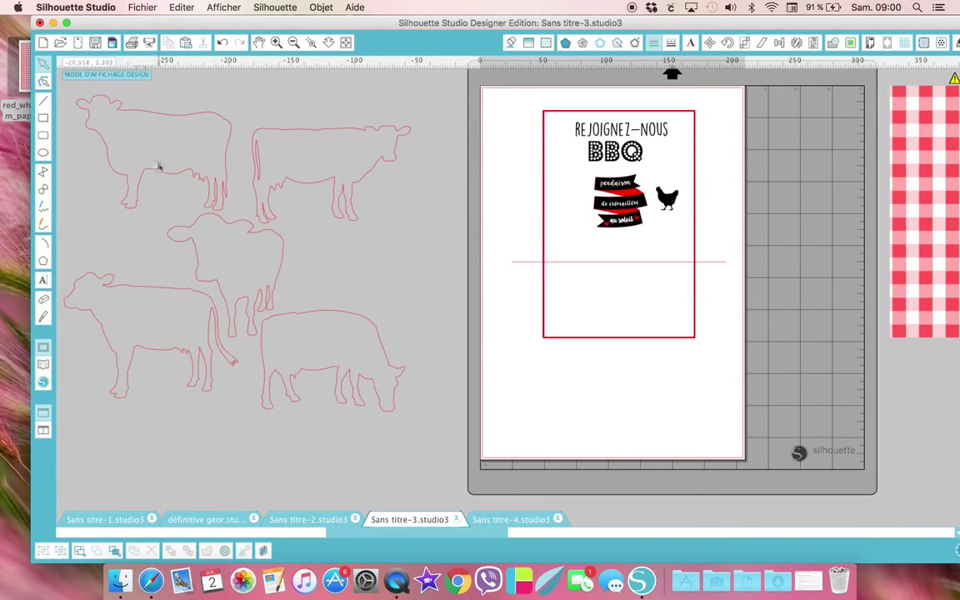
{"action": "left_click_drag", "start_coordinate": [164, 178], "coordinate": [585, 422]}
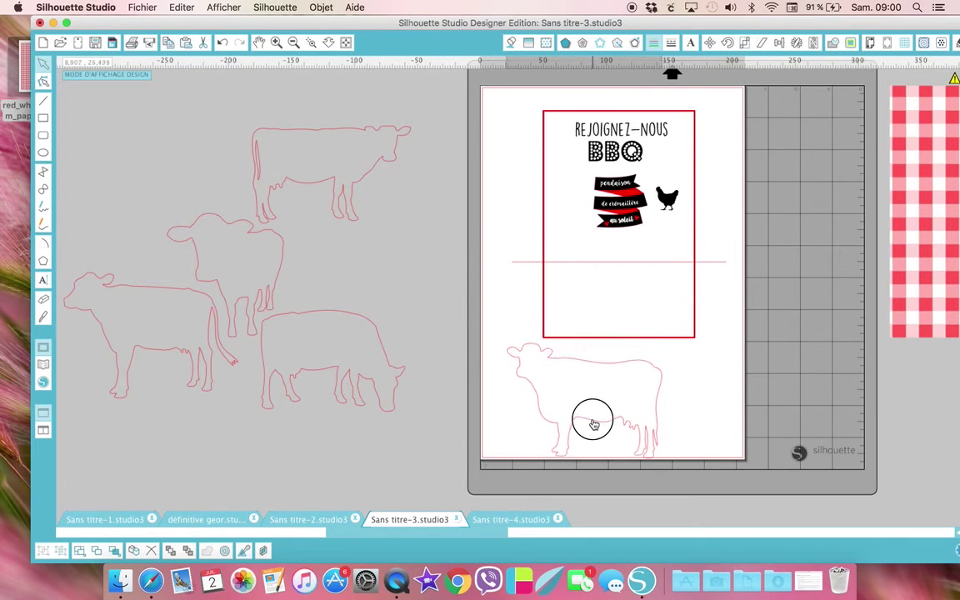
{"action": "left_click_drag", "start_coordinate": [81, 93], "coordinate": [393, 413]}
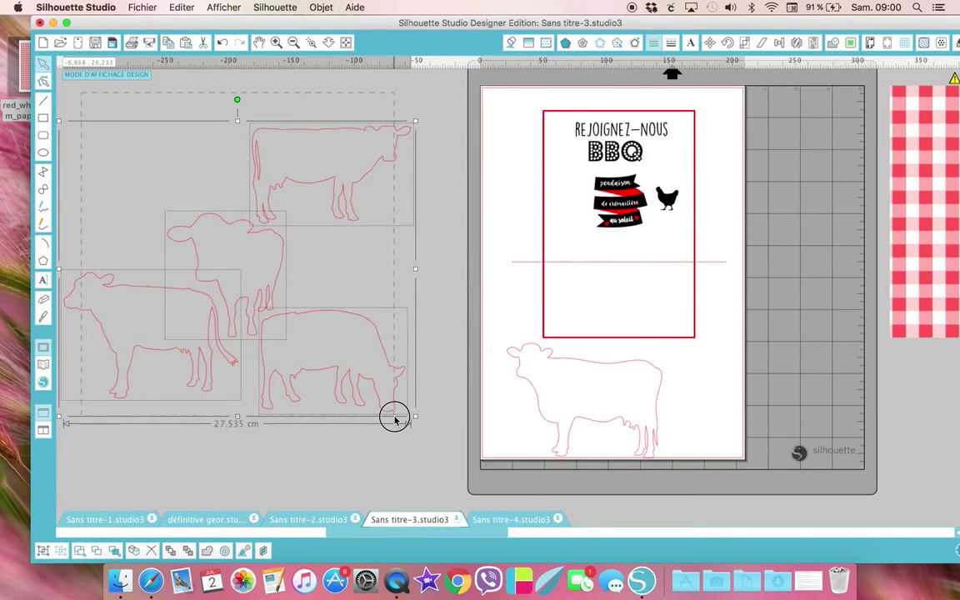
{"action": "key", "text": "Delete"}
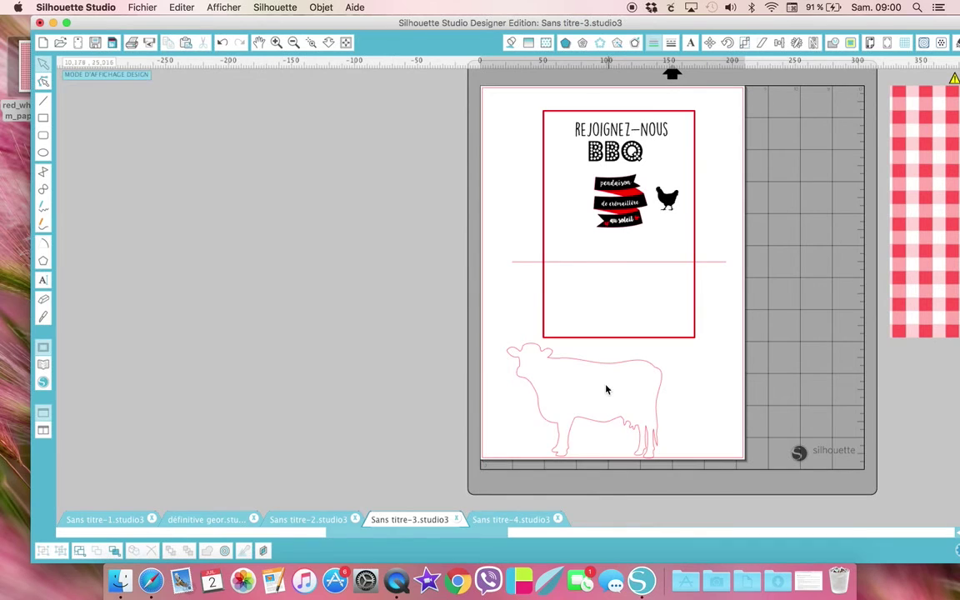
Step: Move the cow off the page into the empty area beside it and fill it black
{"action": "left_click_drag", "start_coordinate": [616, 368], "coordinate": [301, 152]}
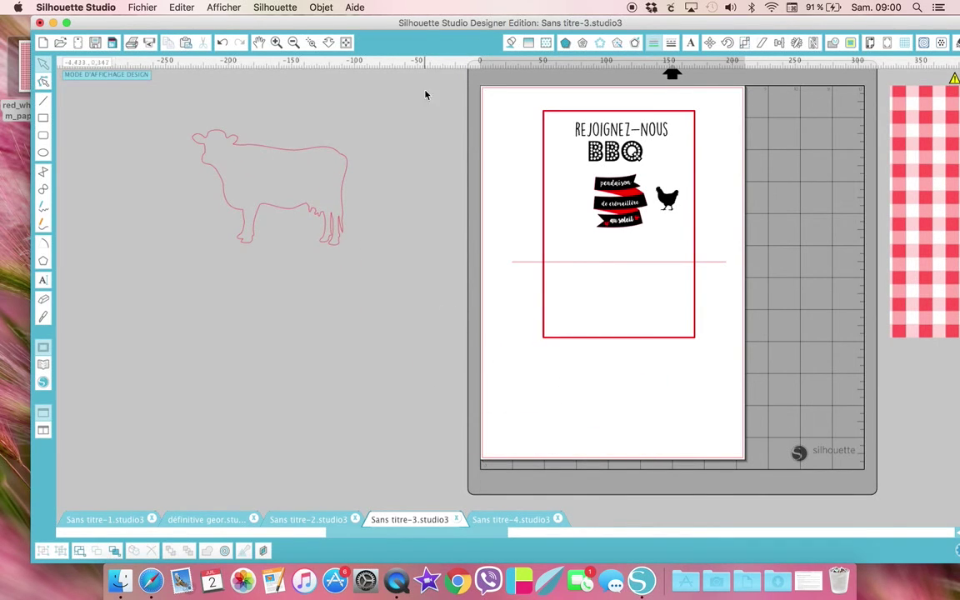
{"action": "left_click", "coordinate": [289, 138]}
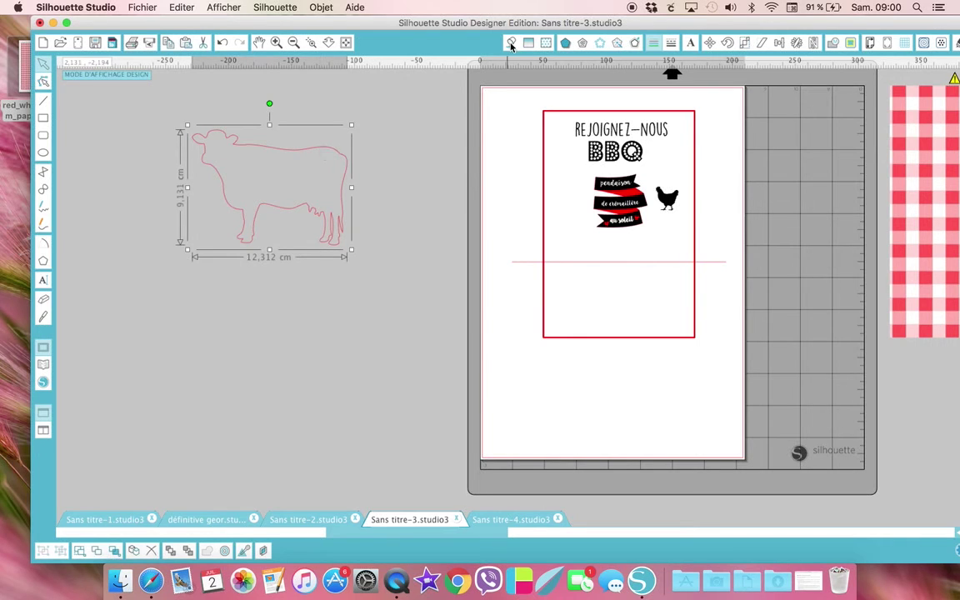
{"action": "left_click", "coordinate": [512, 43]}
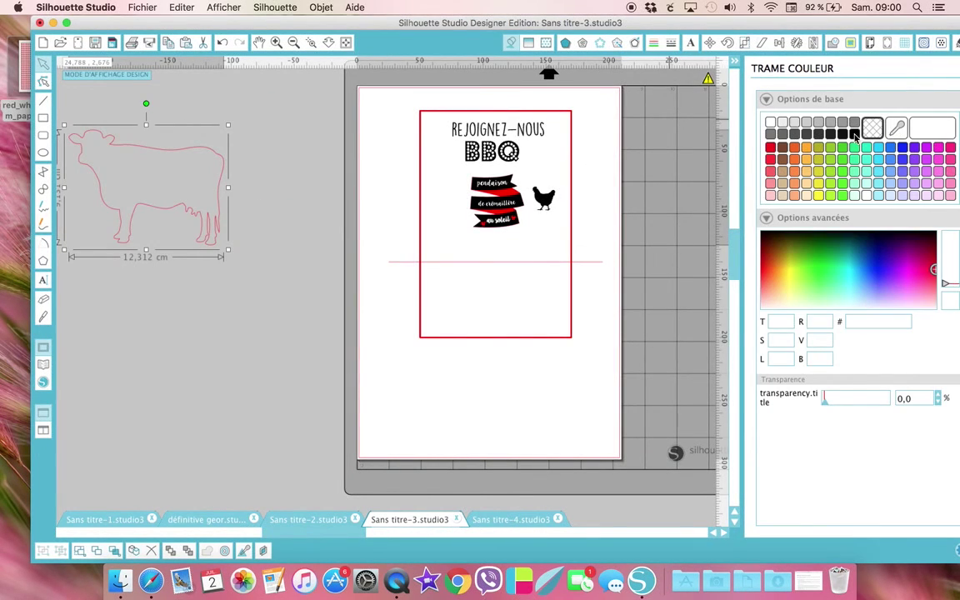
{"action": "left_click", "coordinate": [855, 135]}
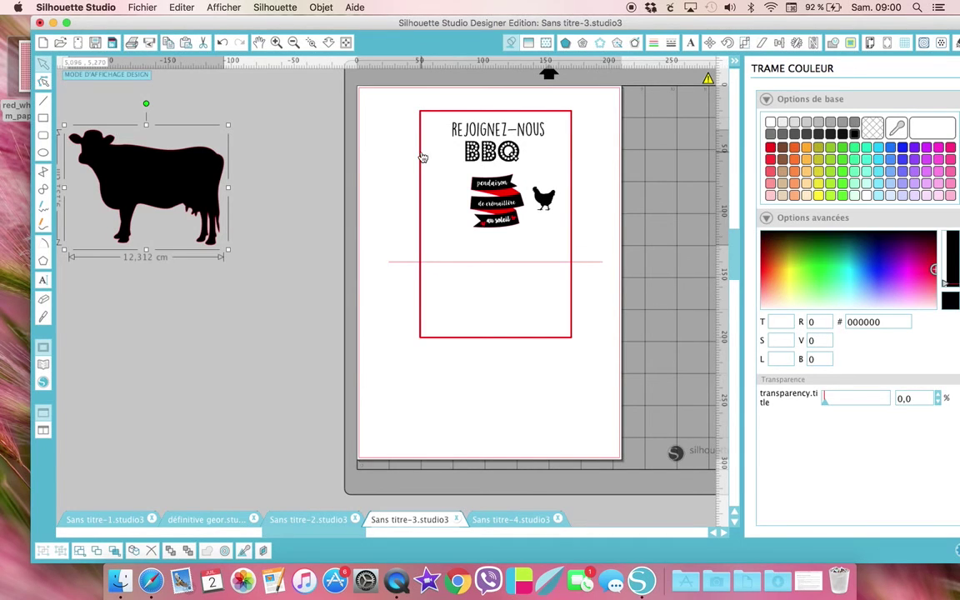
Step: Mirror the cow horizontally, then scale it down to about 2.39 cm wide and place it just left of the ribbon banner
{"action": "right_click", "coordinate": [178, 168]}
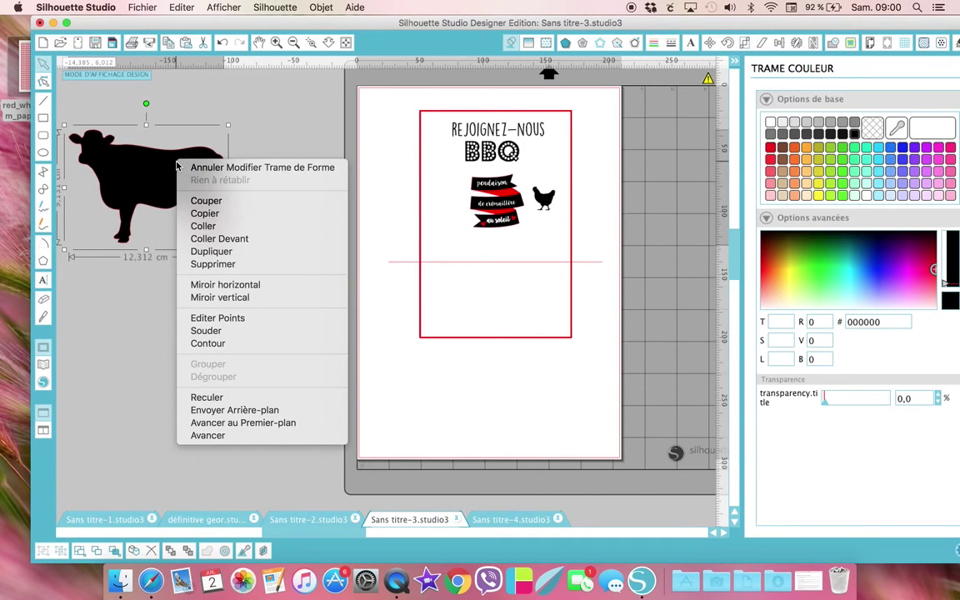
{"action": "left_click", "coordinate": [205, 284]}
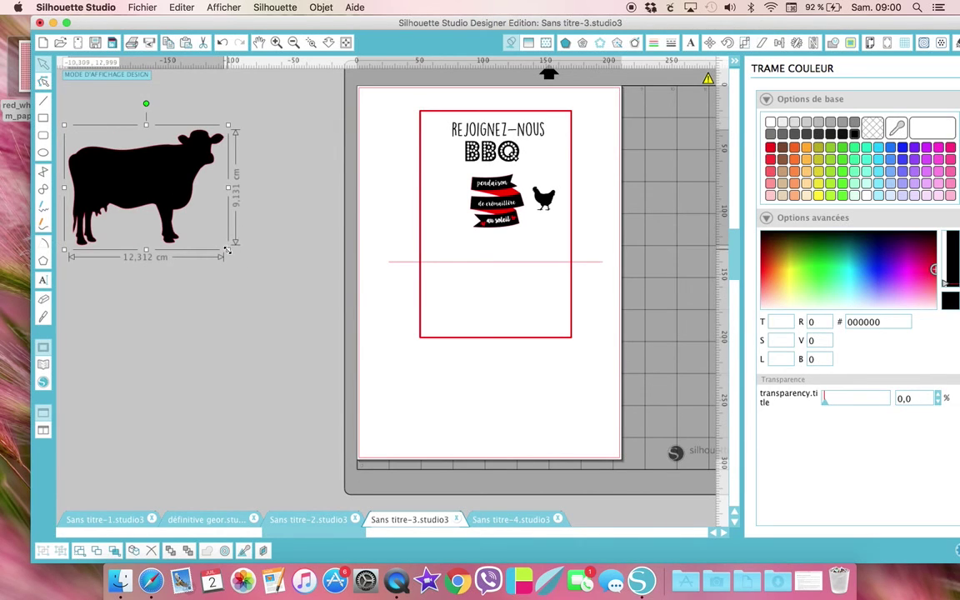
{"action": "left_click_drag", "start_coordinate": [227, 250], "coordinate": [445, 198]}
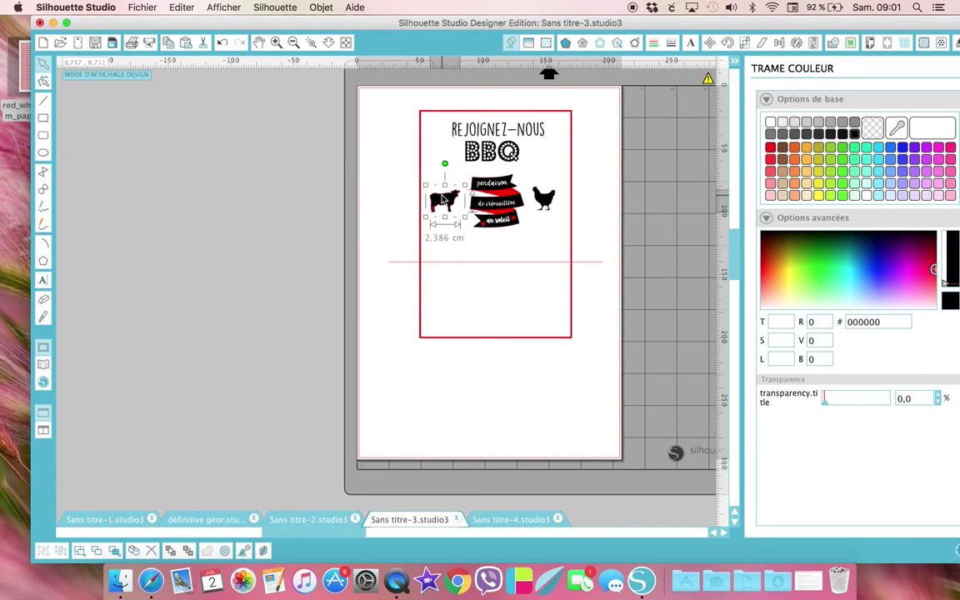
Step: Align the bottoms of the cow and the hen and group the two animals
{"action": "left_click", "coordinate": [551, 203], "text": "shift"}
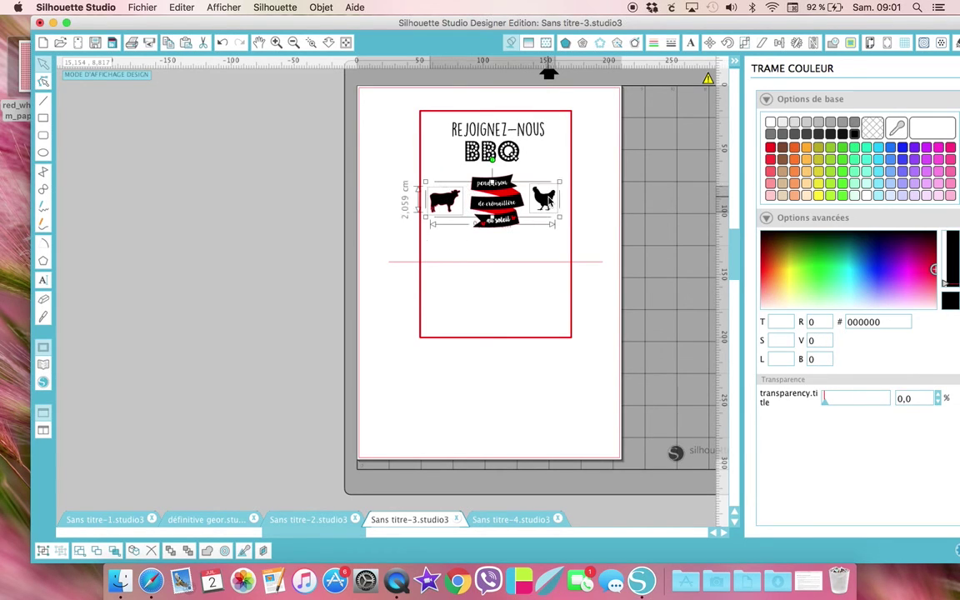
{"action": "left_click", "coordinate": [777, 43]}
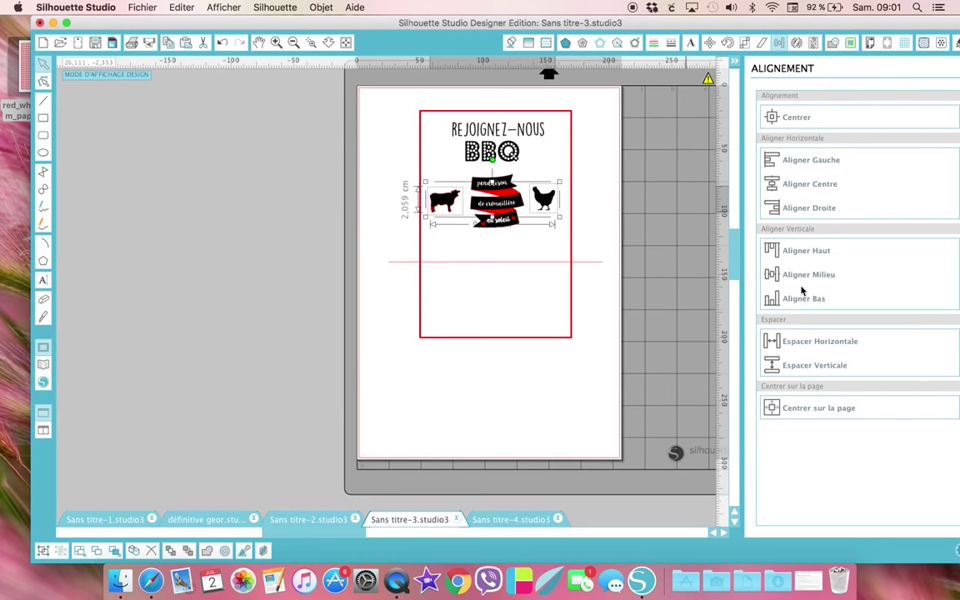
{"action": "left_click", "coordinate": [803, 302]}
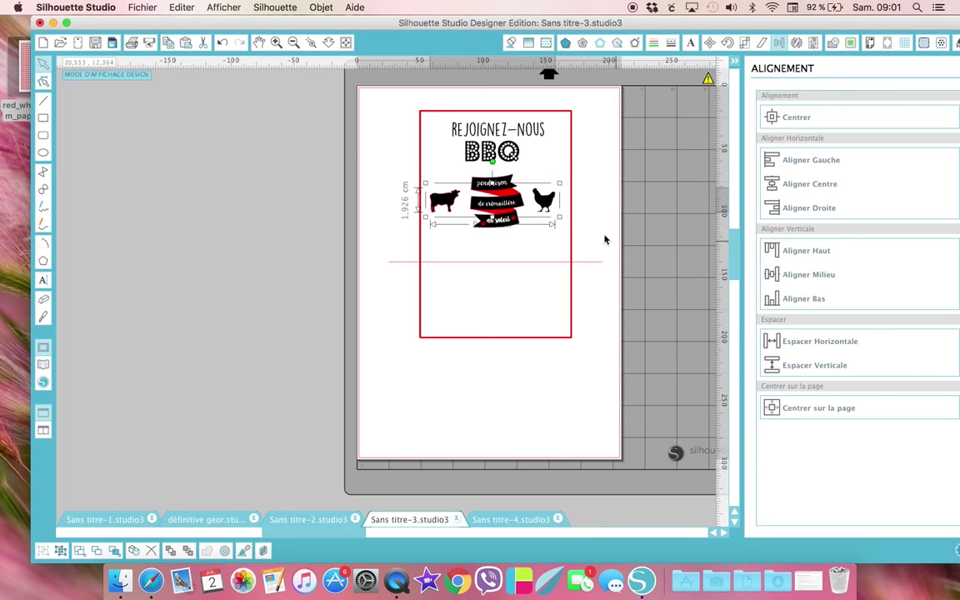
Step: Shift the cow and hen group slightly up and to the right, and make its outline transparent
{"action": "mouse_move", "coordinate": [549, 205]}
{"action": "left_mouse_down"}
{"action": "mouse_move", "coordinate": [553, 191]}
{"action": "mouse_move", "coordinate": [544, 215]}
{"action": "mouse_move", "coordinate": [547, 197]}
{"action": "left_mouse_up"}
{"action": "left_click", "coordinate": [654, 42]}
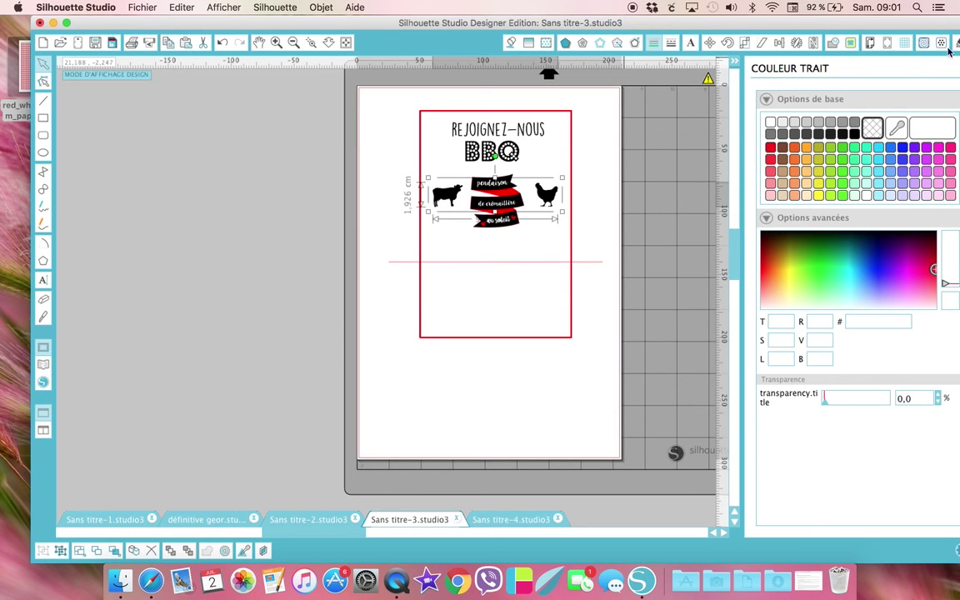
Step: Set the cut style of the animal group and the BBQ text to Aucune Découpe and hide the cut-line preview
{"action": "left_click_drag", "start_coordinate": [927, 16], "coordinate": [882, 27]}
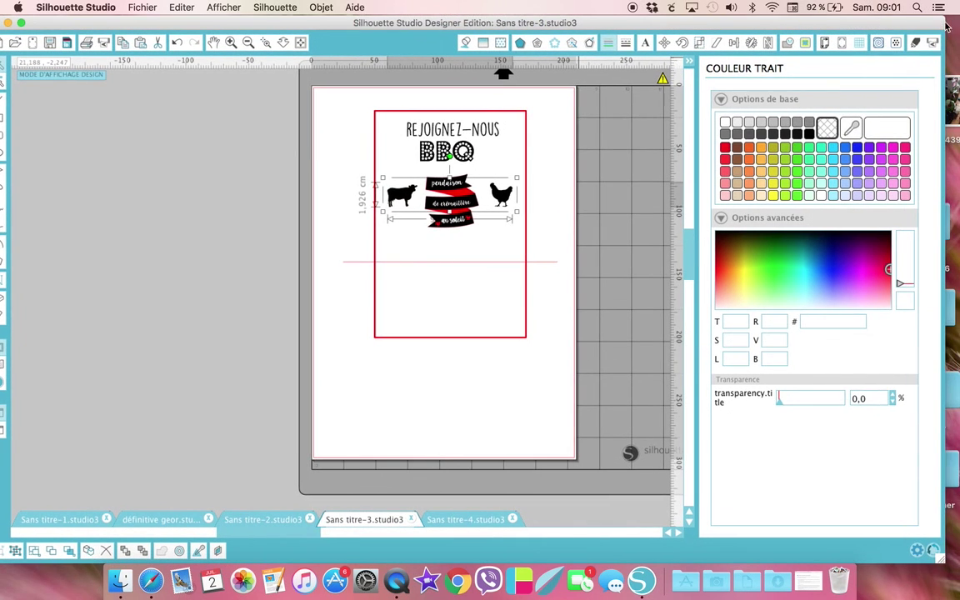
{"action": "left_click", "coordinate": [915, 44]}
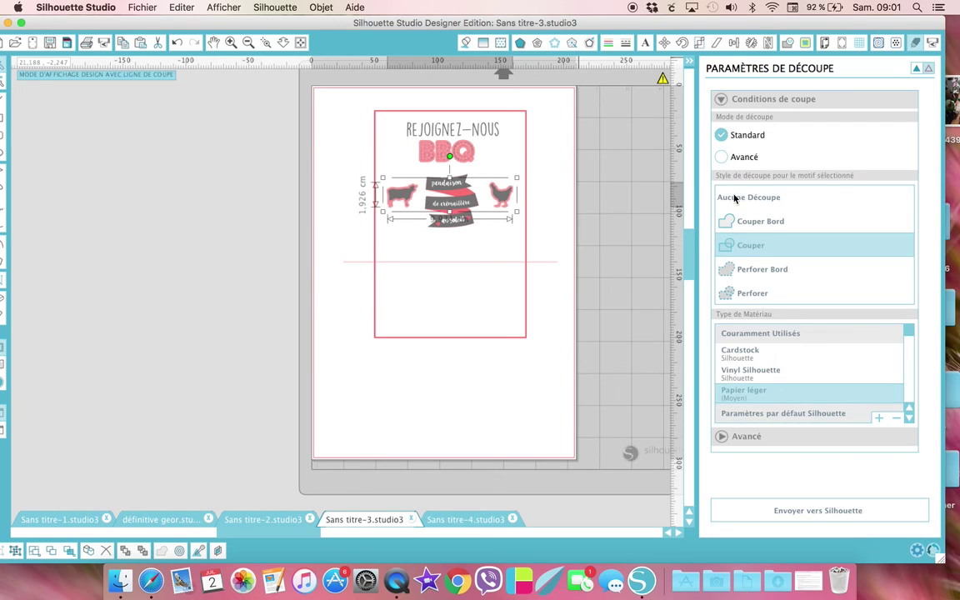
{"action": "left_click", "coordinate": [727, 198]}
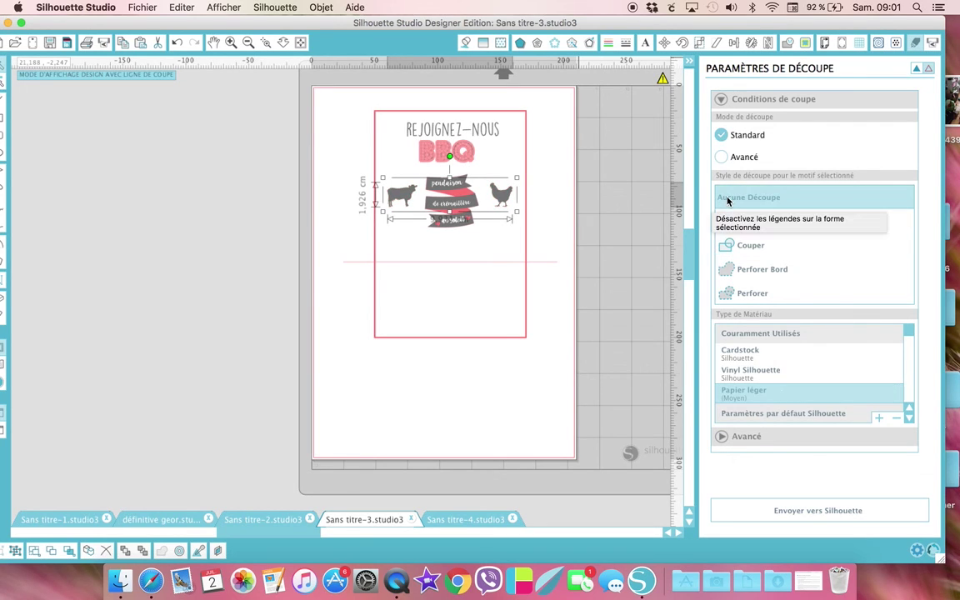
{"action": "left_click", "coordinate": [414, 144]}
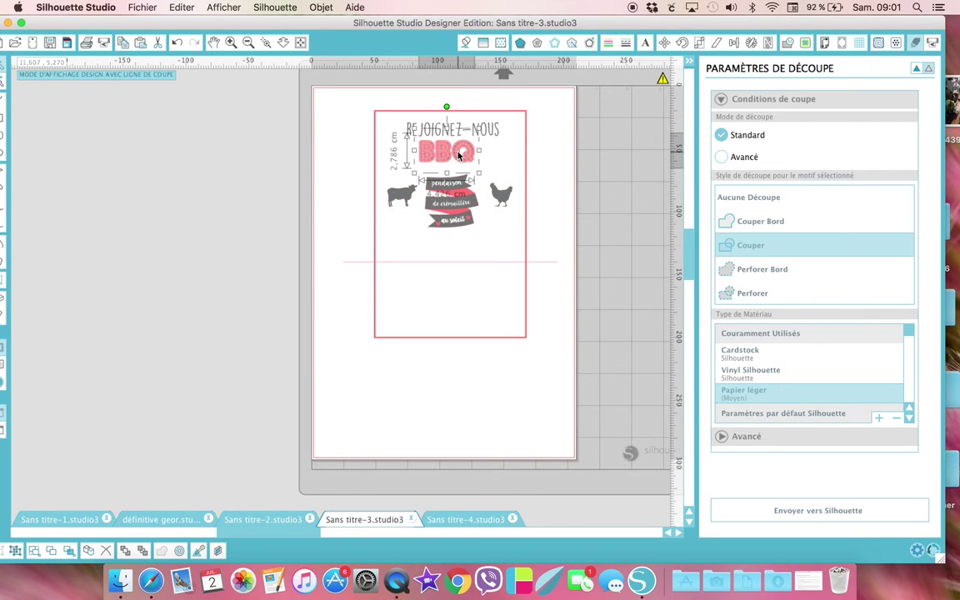
{"action": "left_click", "coordinate": [738, 201]}
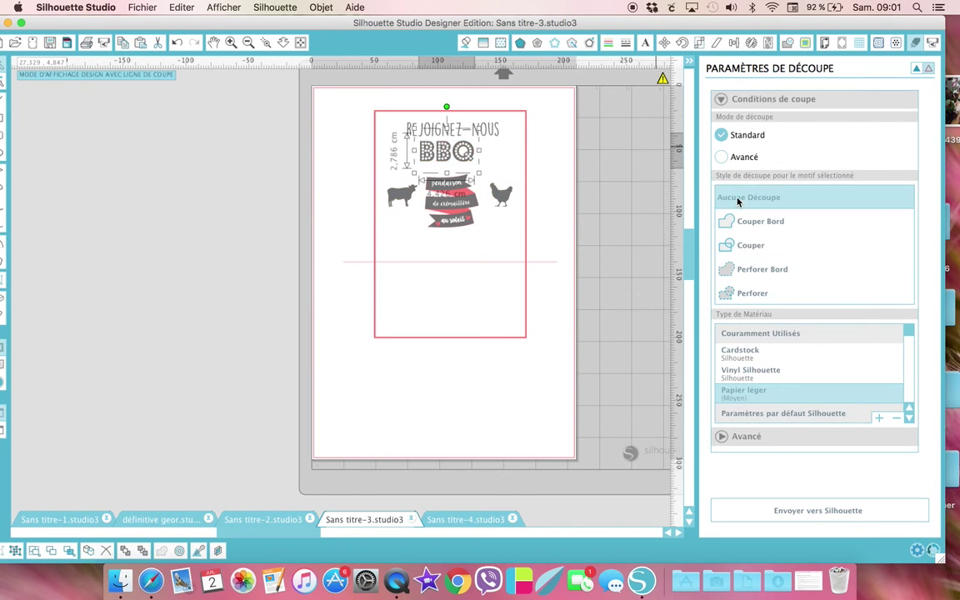
{"action": "left_click", "coordinate": [917, 69]}
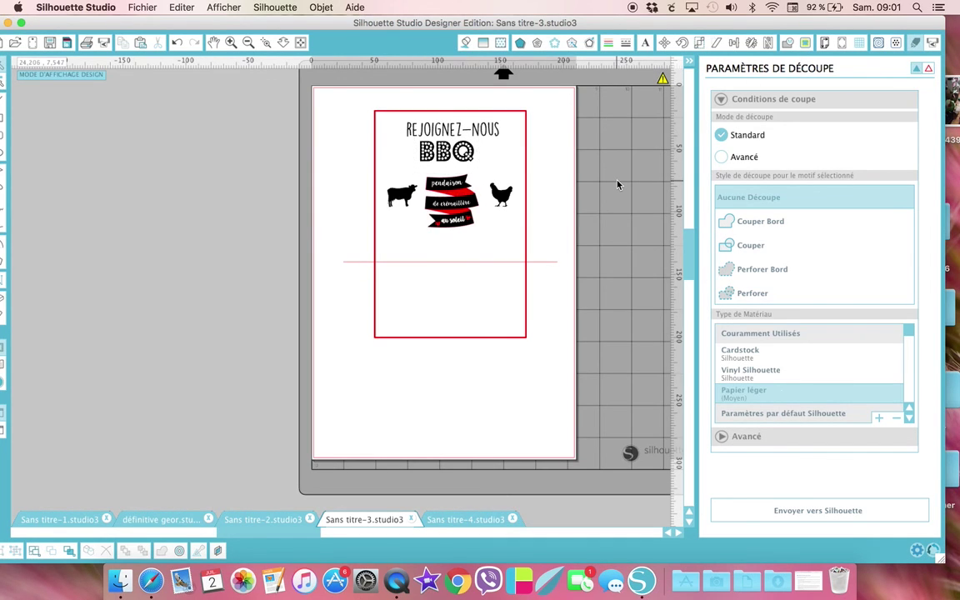